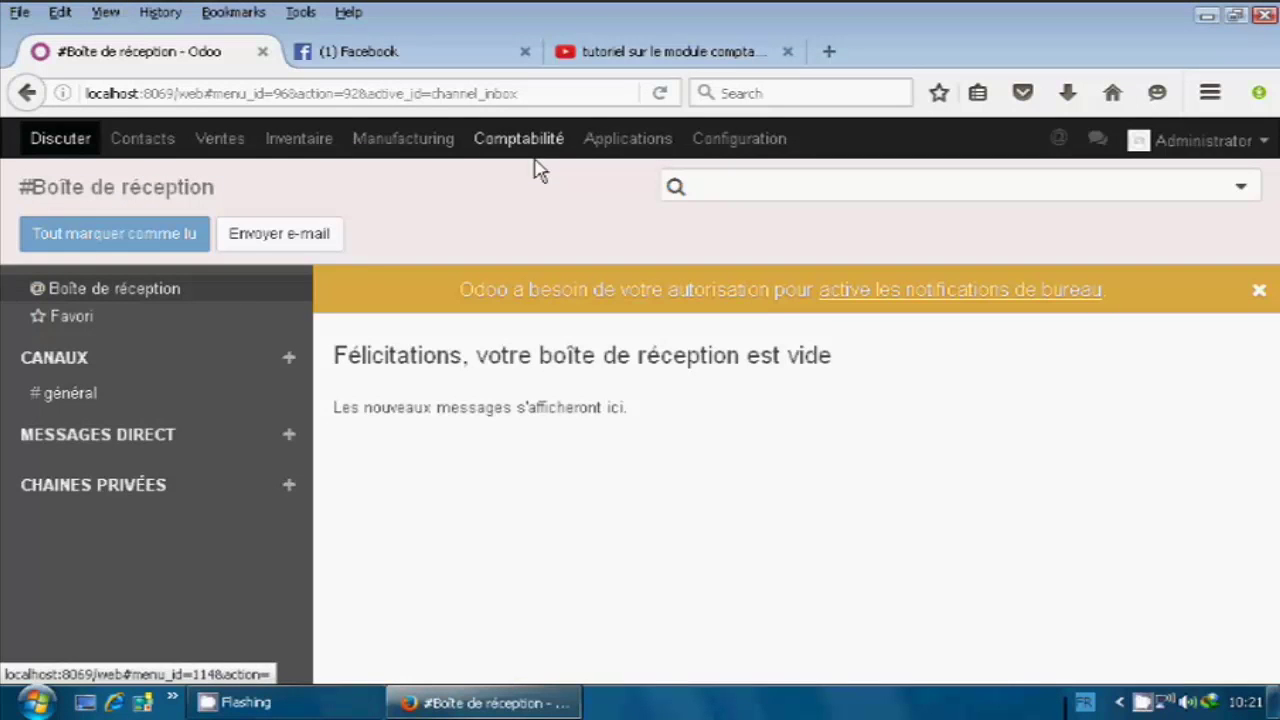
Open the Applications catalogue and browse the installed and available app cards.
left_click(618, 143)
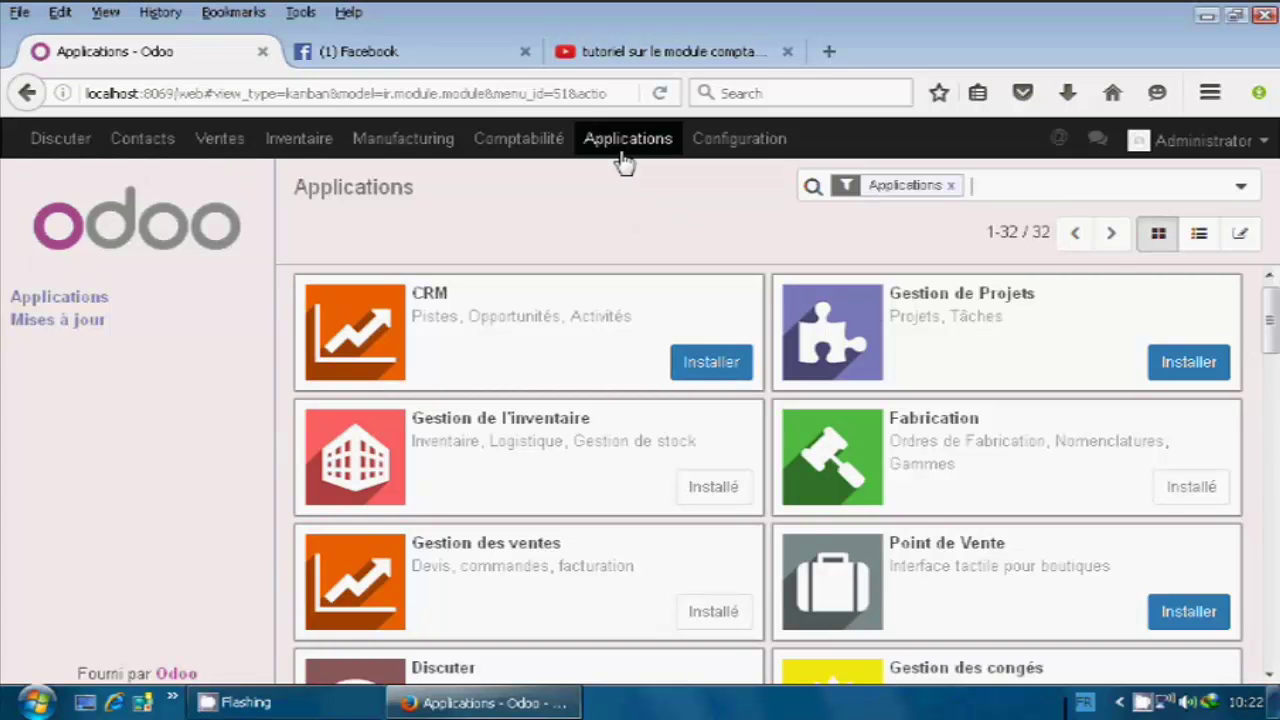
scroll(640, 276, "down", 1)
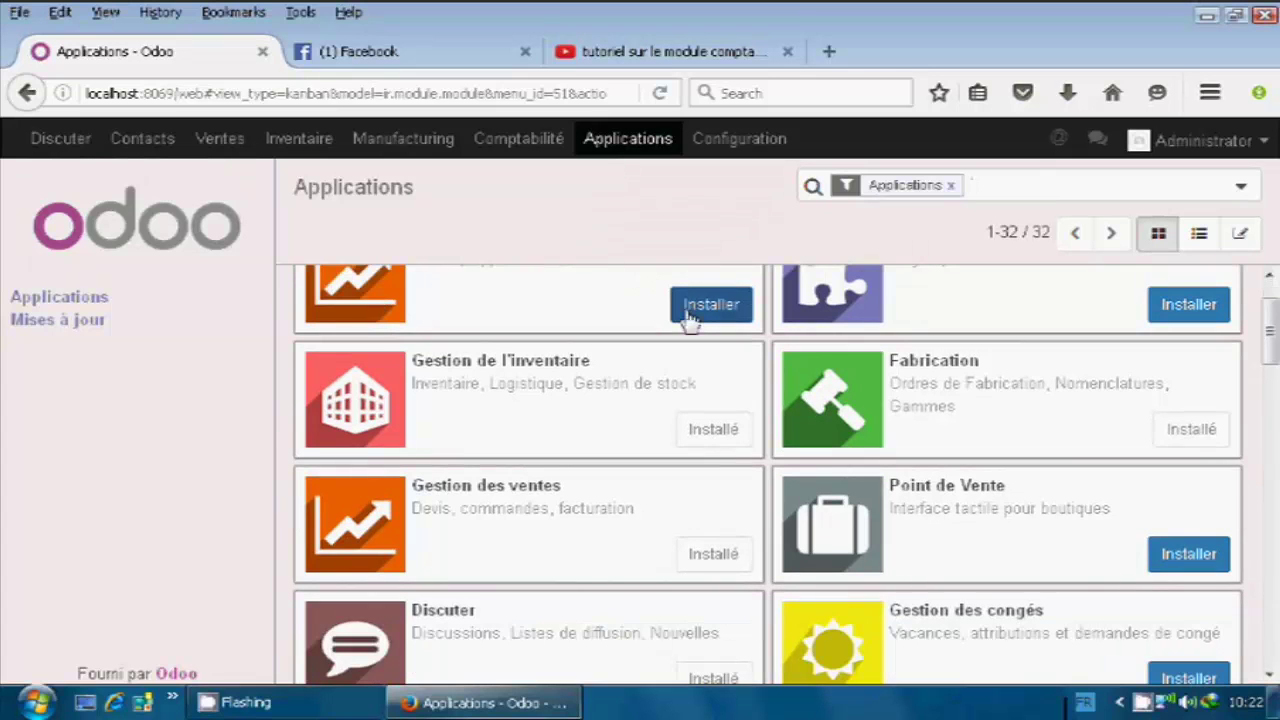
scroll(650, 290, "up", 1)
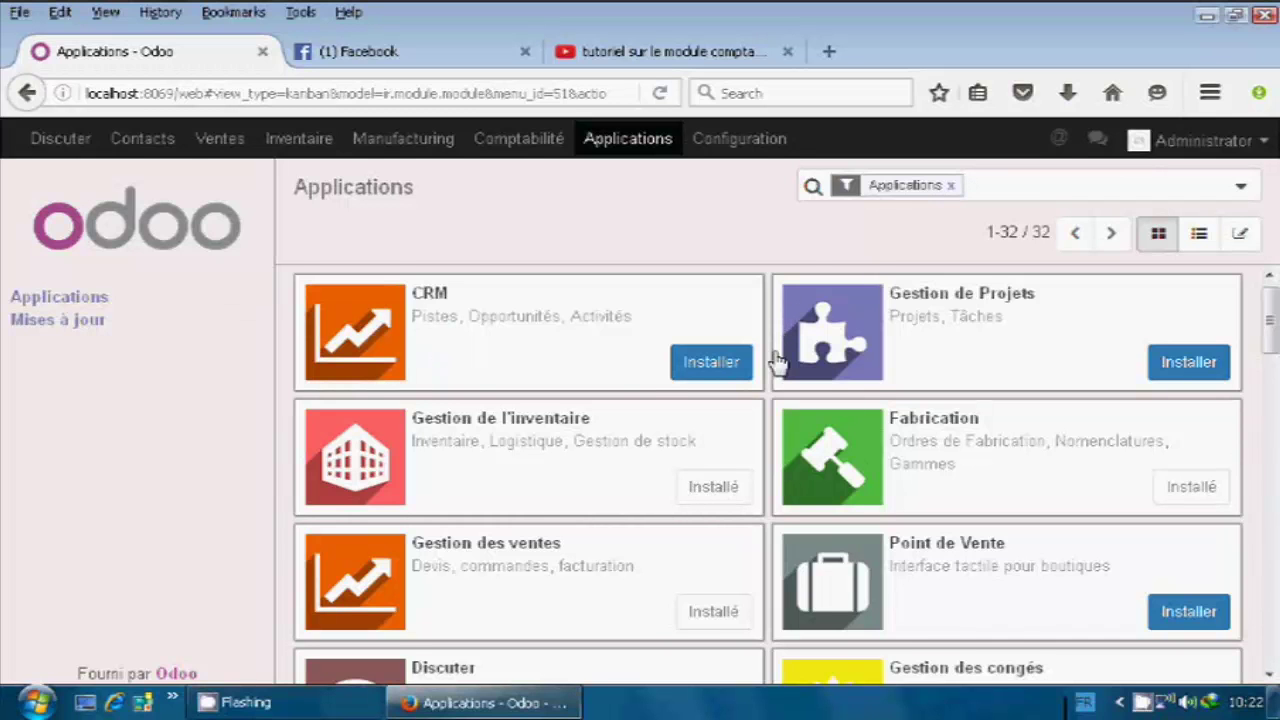
scroll(777, 357, "down", 1)
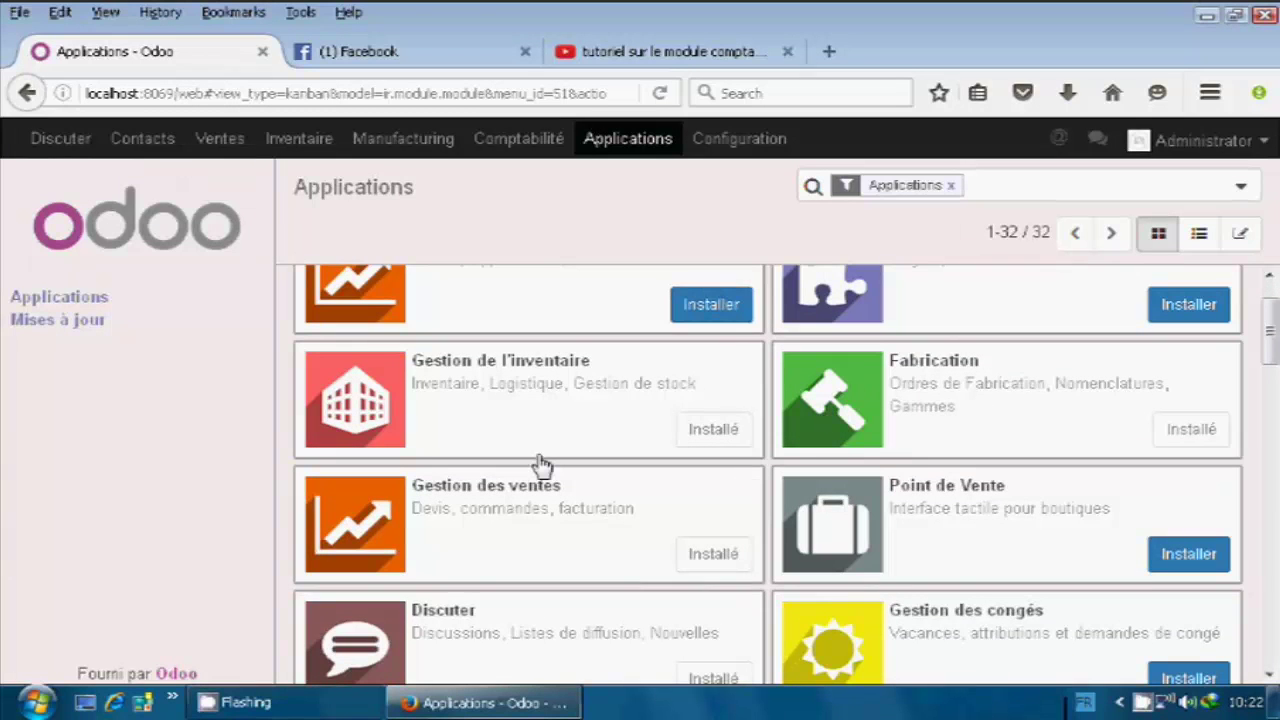
scroll(880, 434, "down", 1)
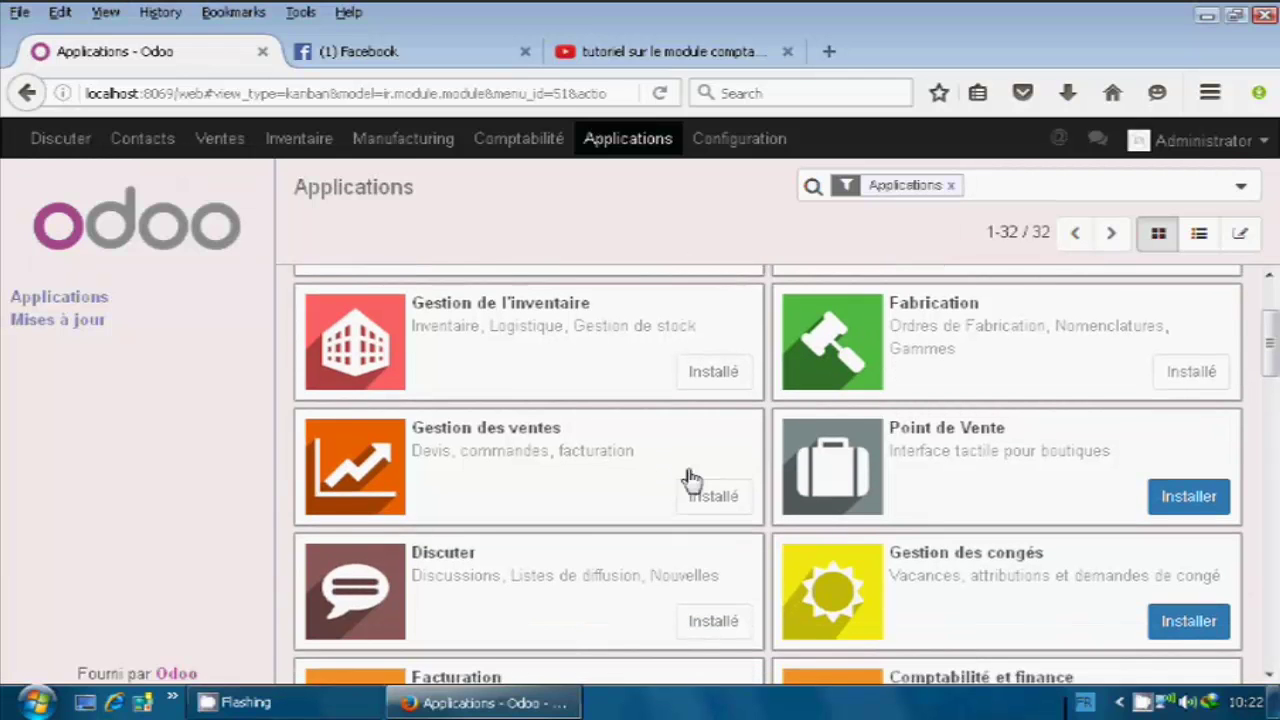
scroll(750, 510, "down", 2)
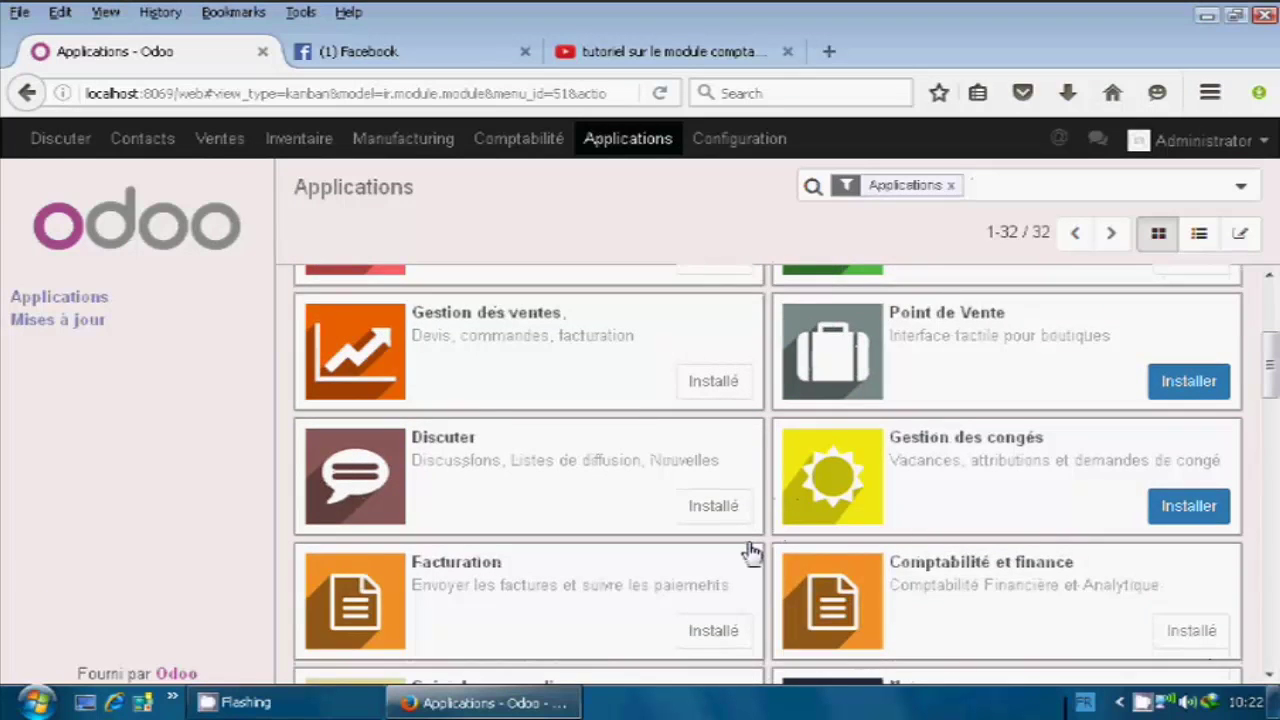
scroll(748, 550, "down", 6)
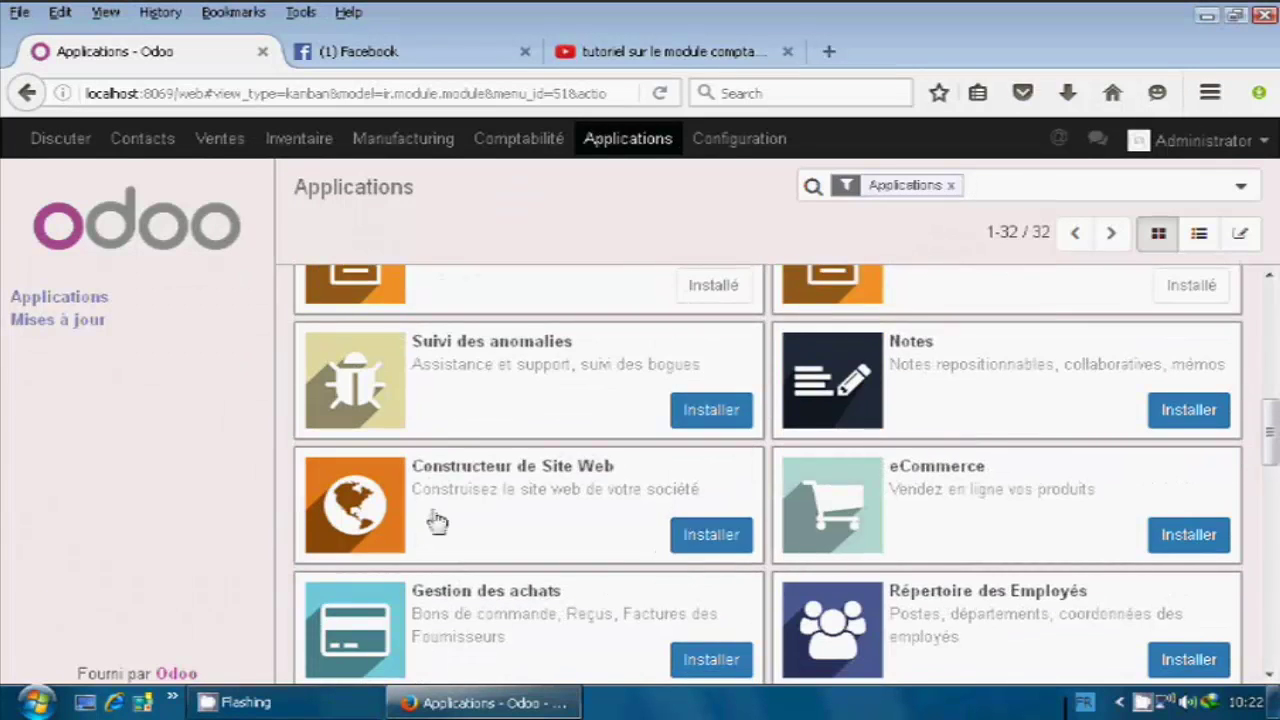
scroll(547, 553, "down", 2)
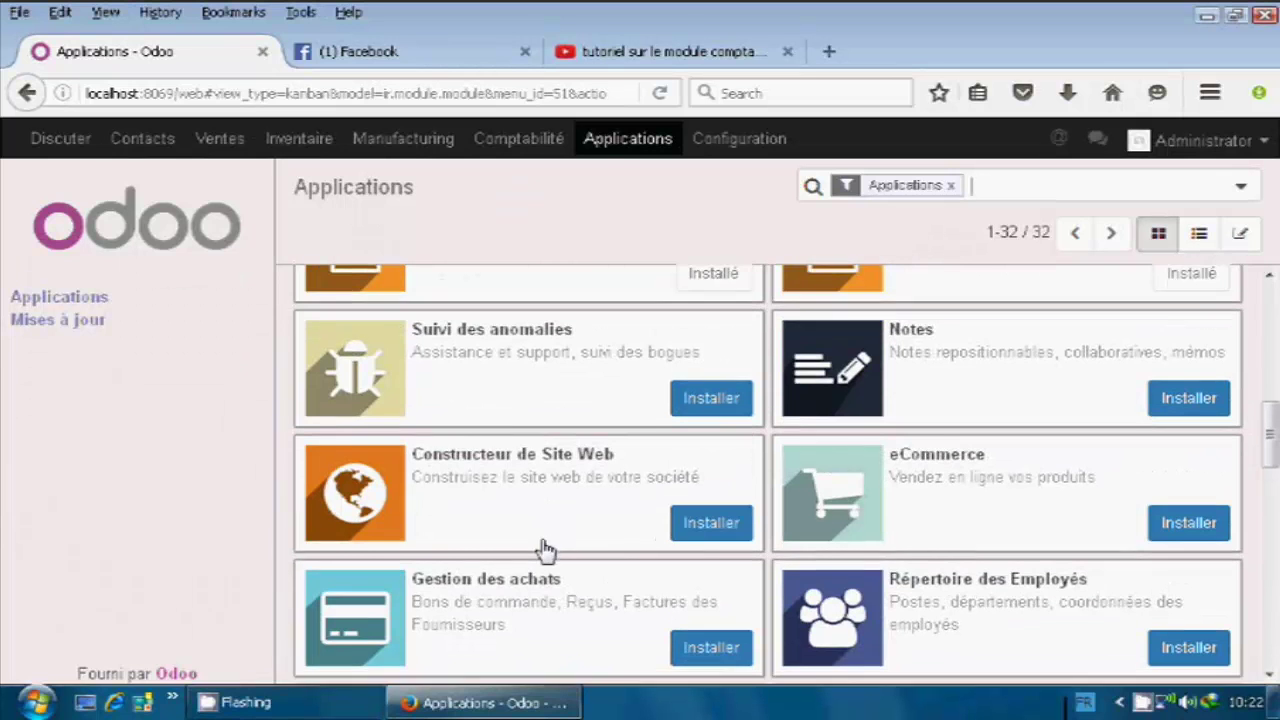
scroll(546, 553, "up", 2)
scroll(545, 552, "up", 6)
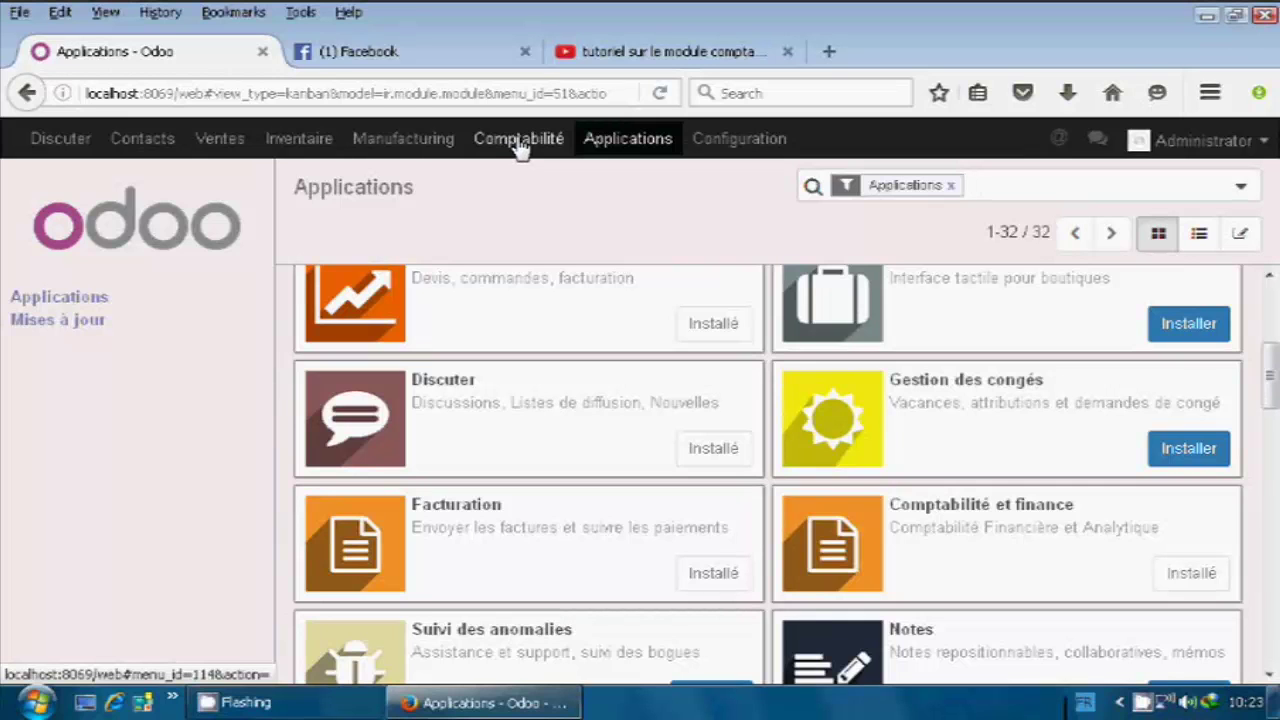
Open the Comptabilité accounting dashboard with the Banque and Liquidités journals.
left_click(520, 144)
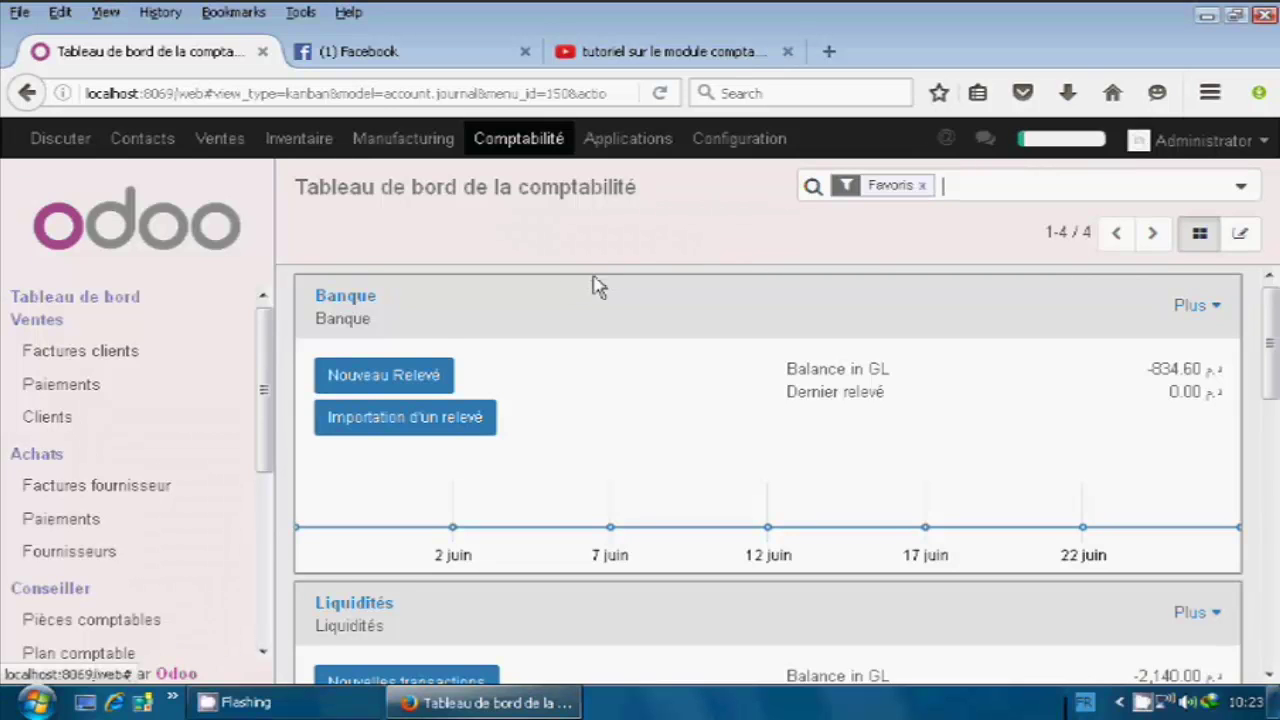
scroll(594, 283, "down", 1)
scroll(600, 323, "up", 1)
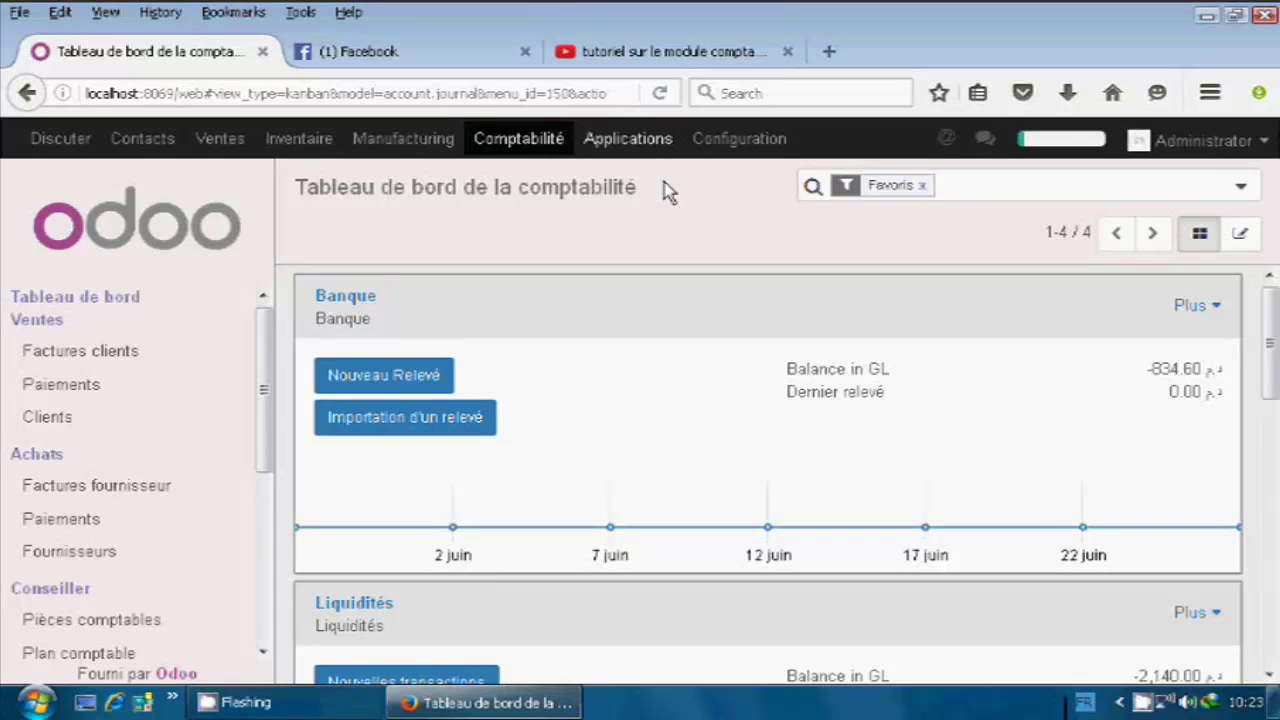
scroll(752, 443, "down", 3)
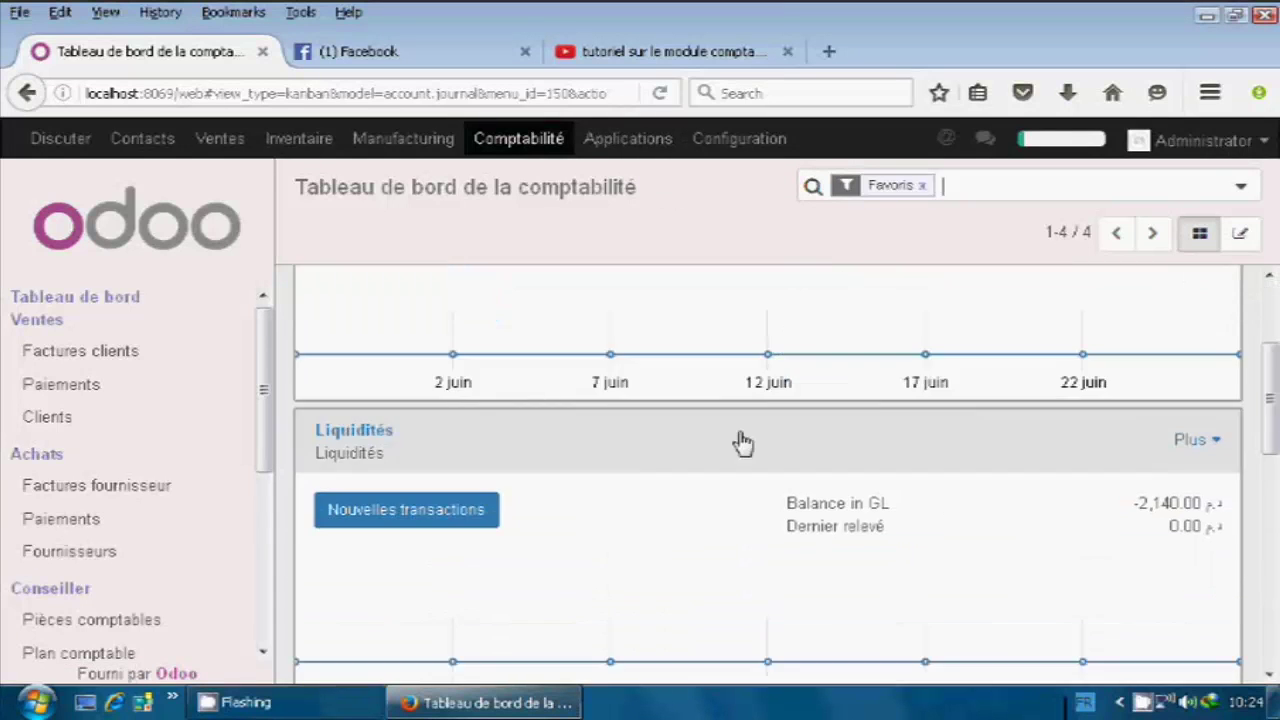
scroll(750, 443, "down", 4)
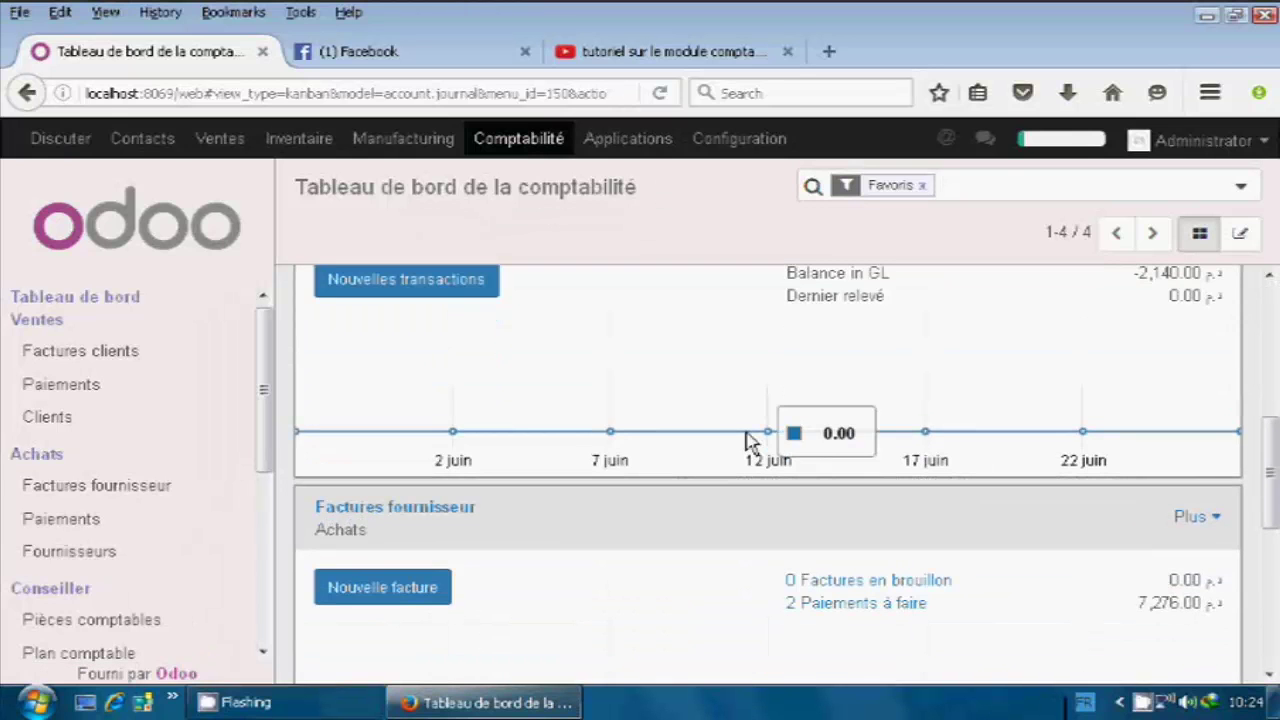
scroll(694, 434, "down", 4)
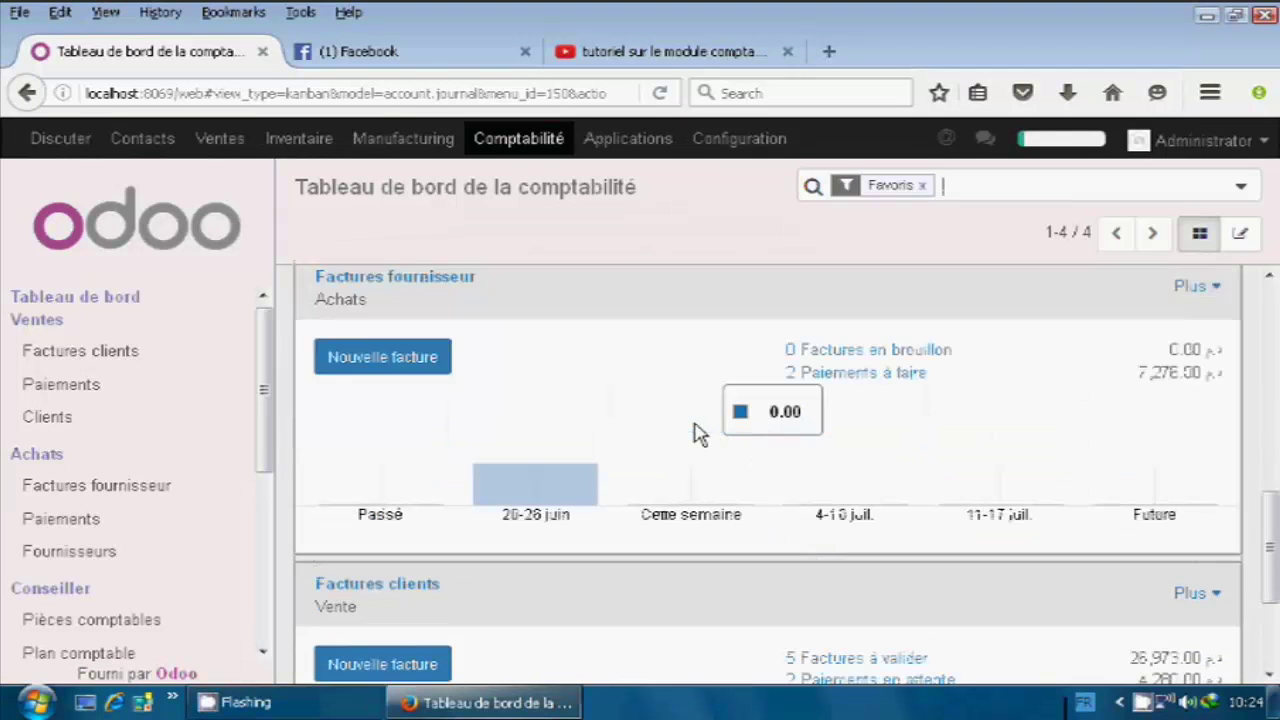
scroll(697, 437, "down", 3)
scroll(700, 437, "up", 14)
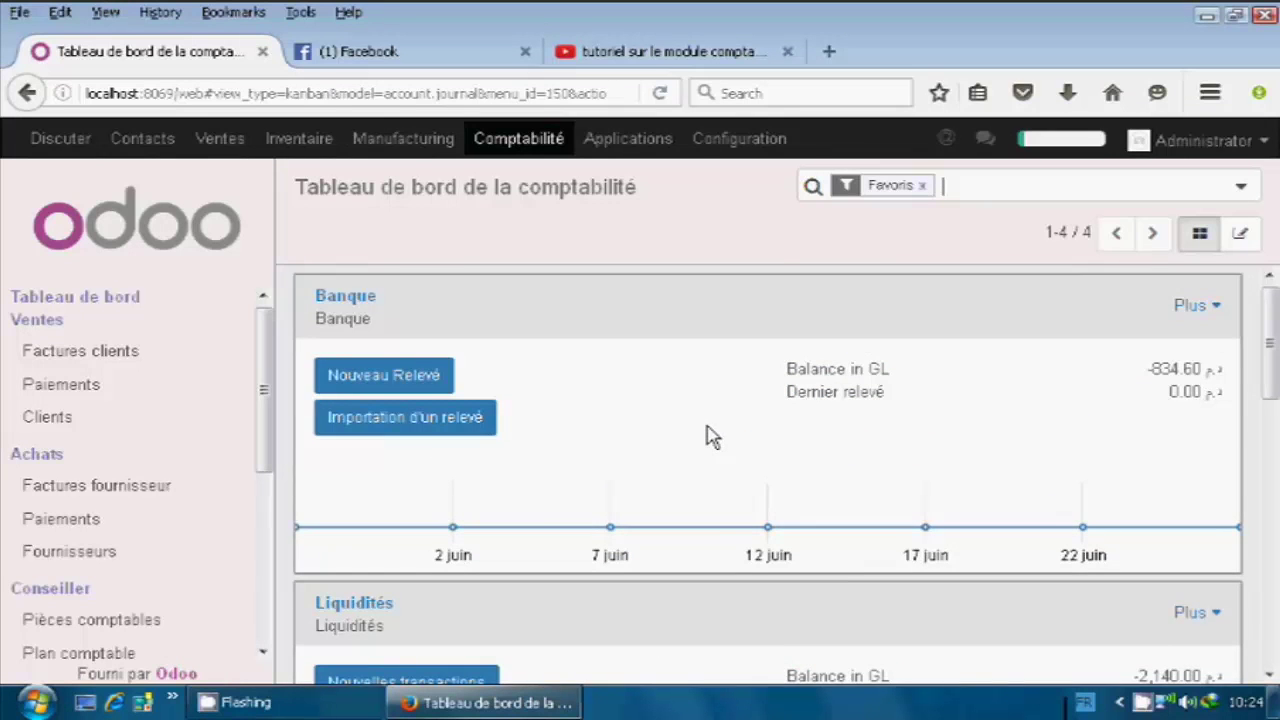
scroll(707, 440, "down", 3)
scroll(707, 440, "down", 1)
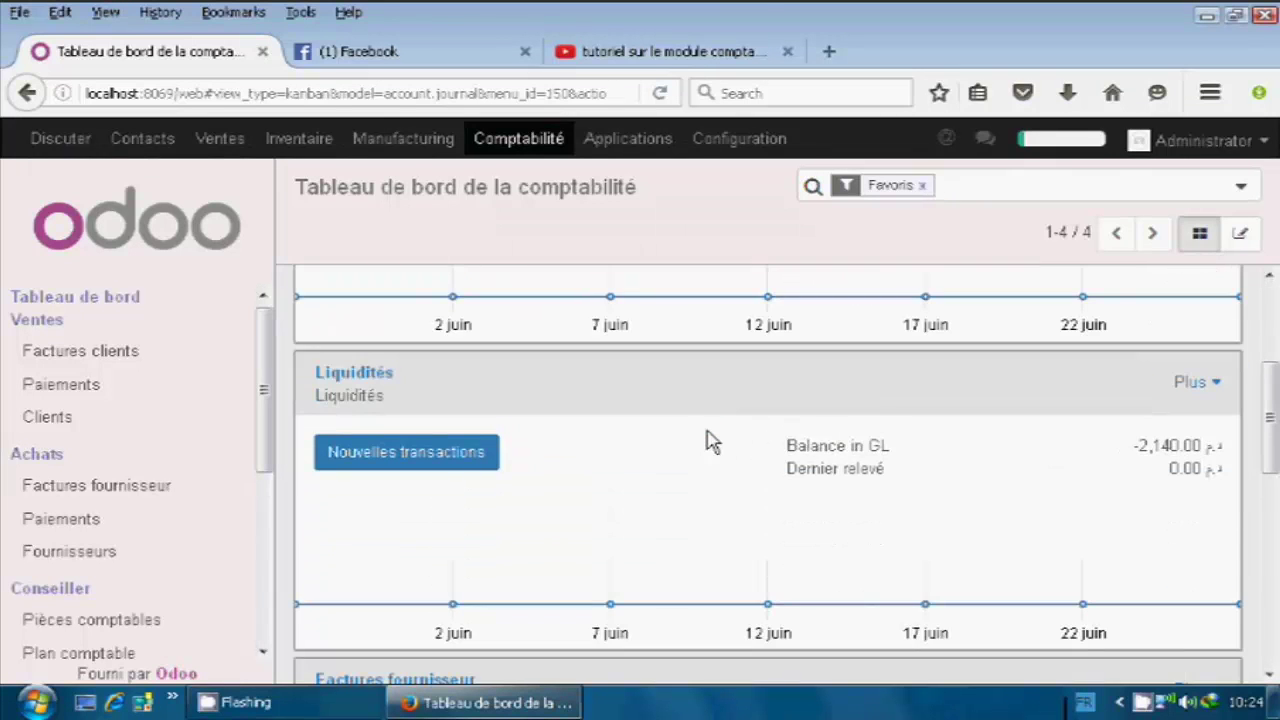
scroll(706, 436, "down", 2)
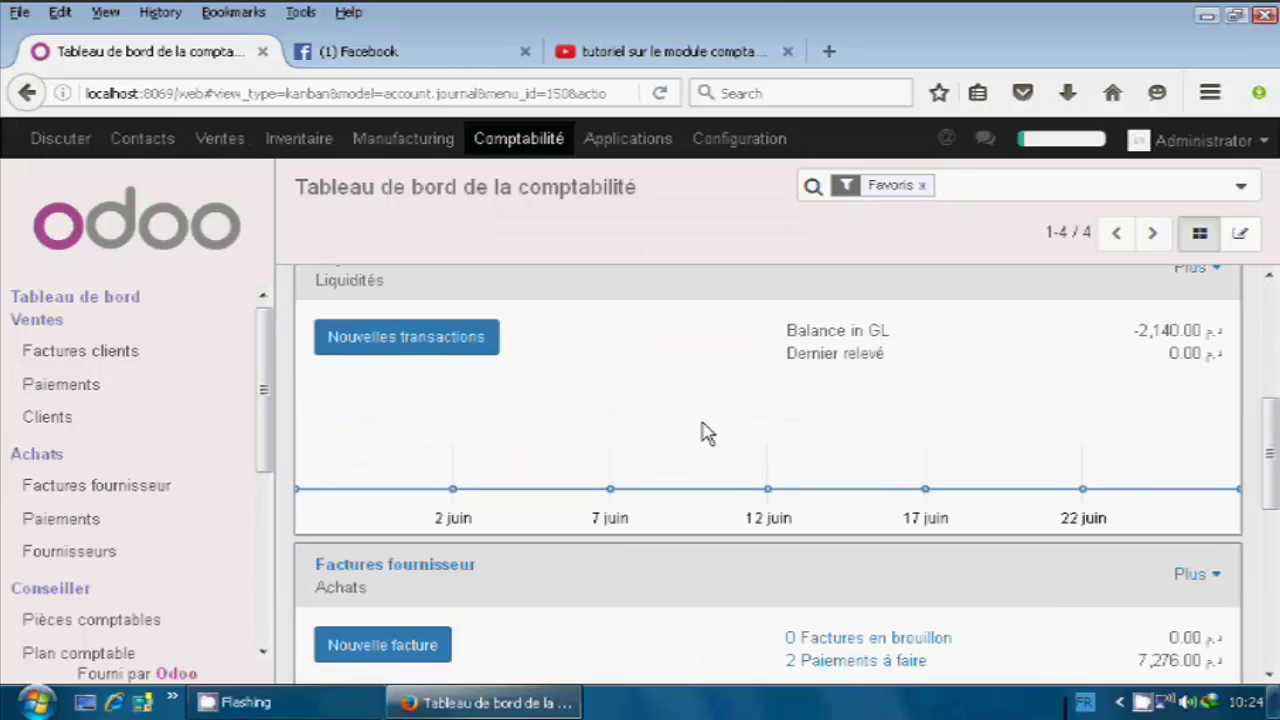
scroll(706, 415, "down", 3)
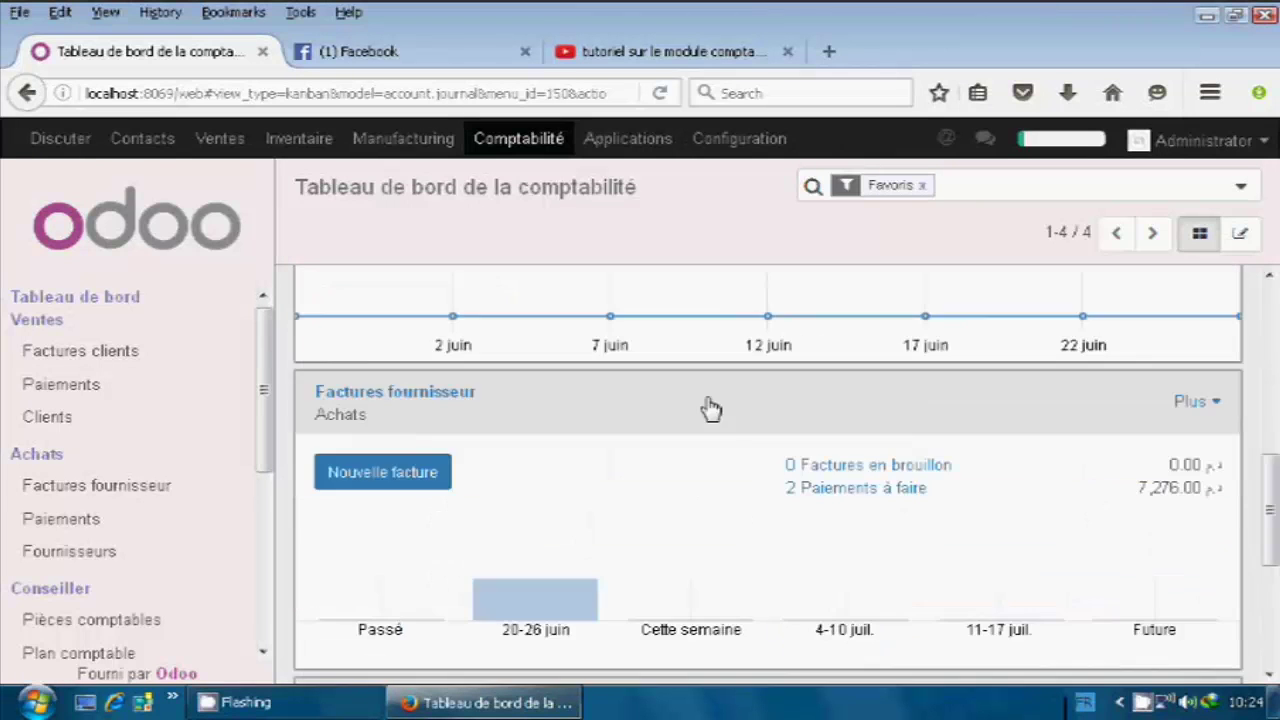
scroll(708, 409, "up", 2)
scroll(710, 410, "up", 4)
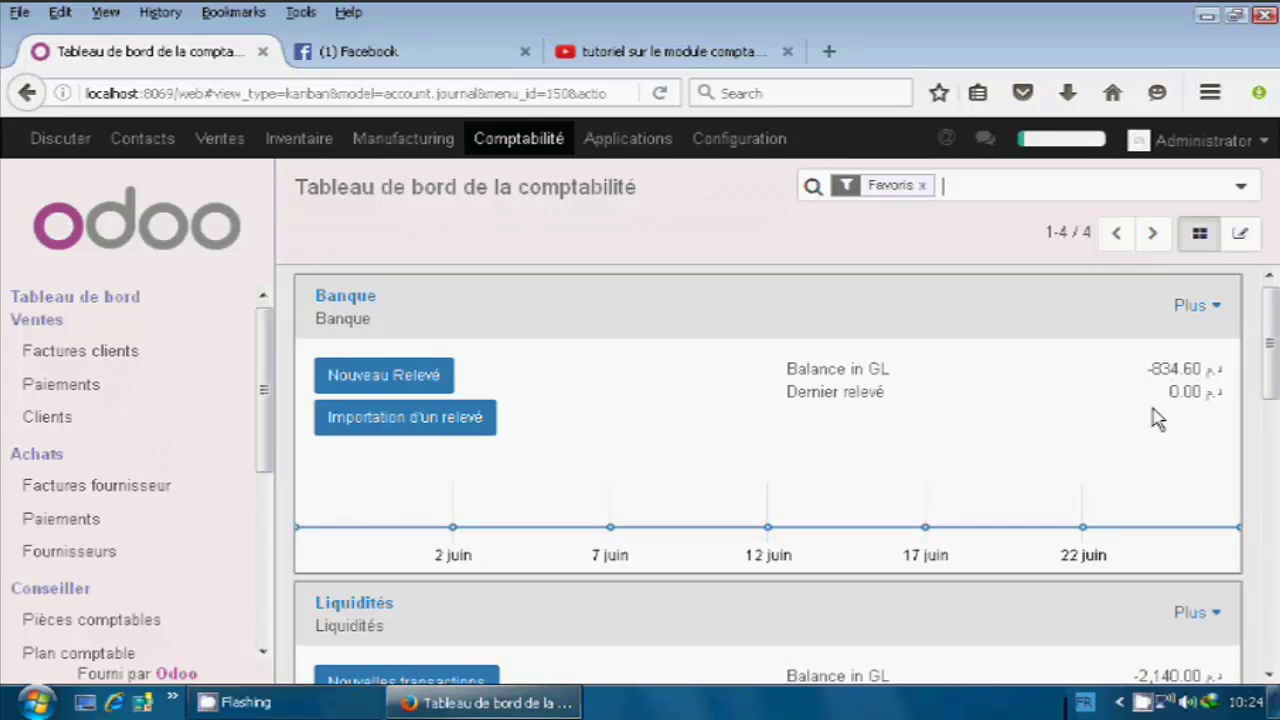
scroll(1117, 438, "down", 1)
scroll(1112, 436, "down", 5)
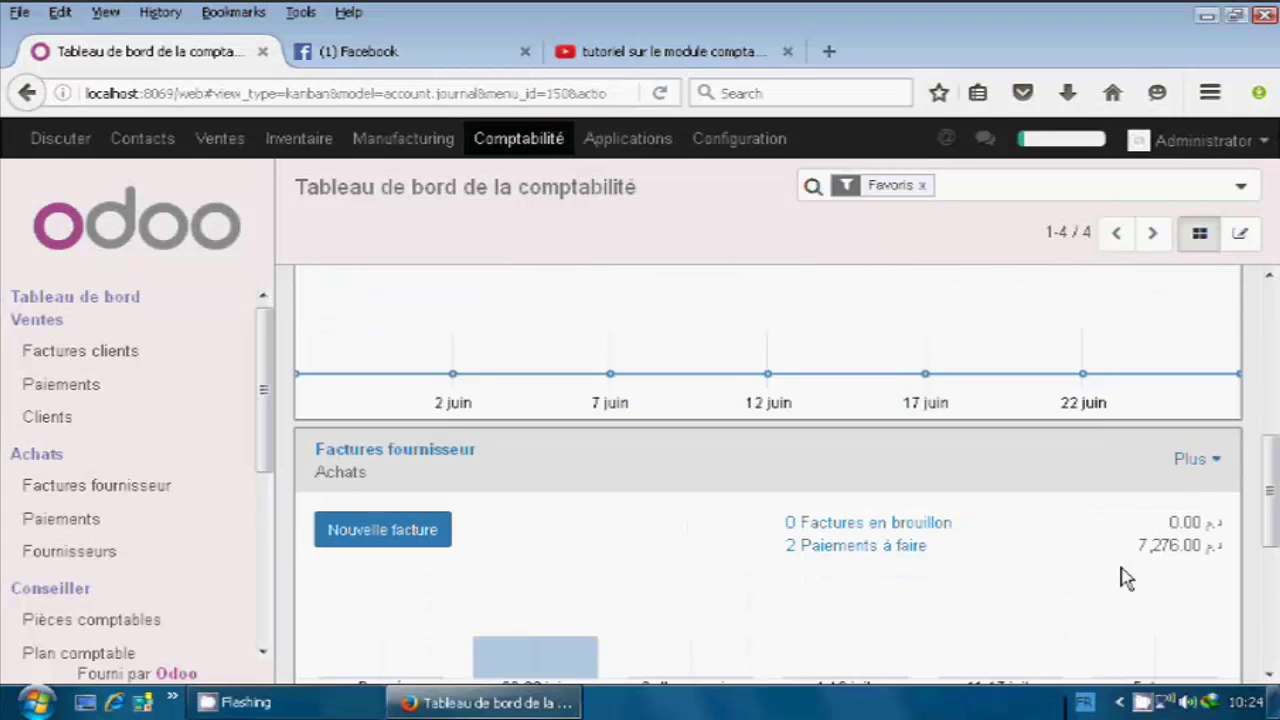
scroll(948, 595, "down", 2)
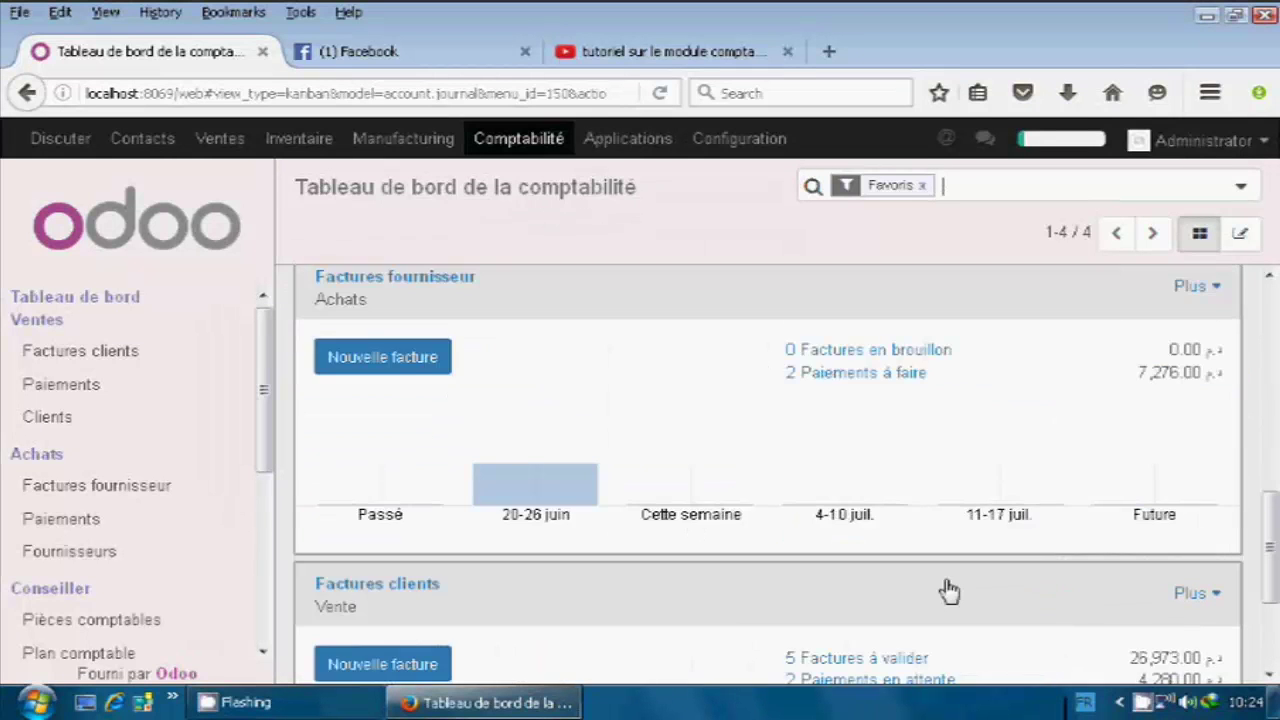
scroll(716, 448, "down", 2)
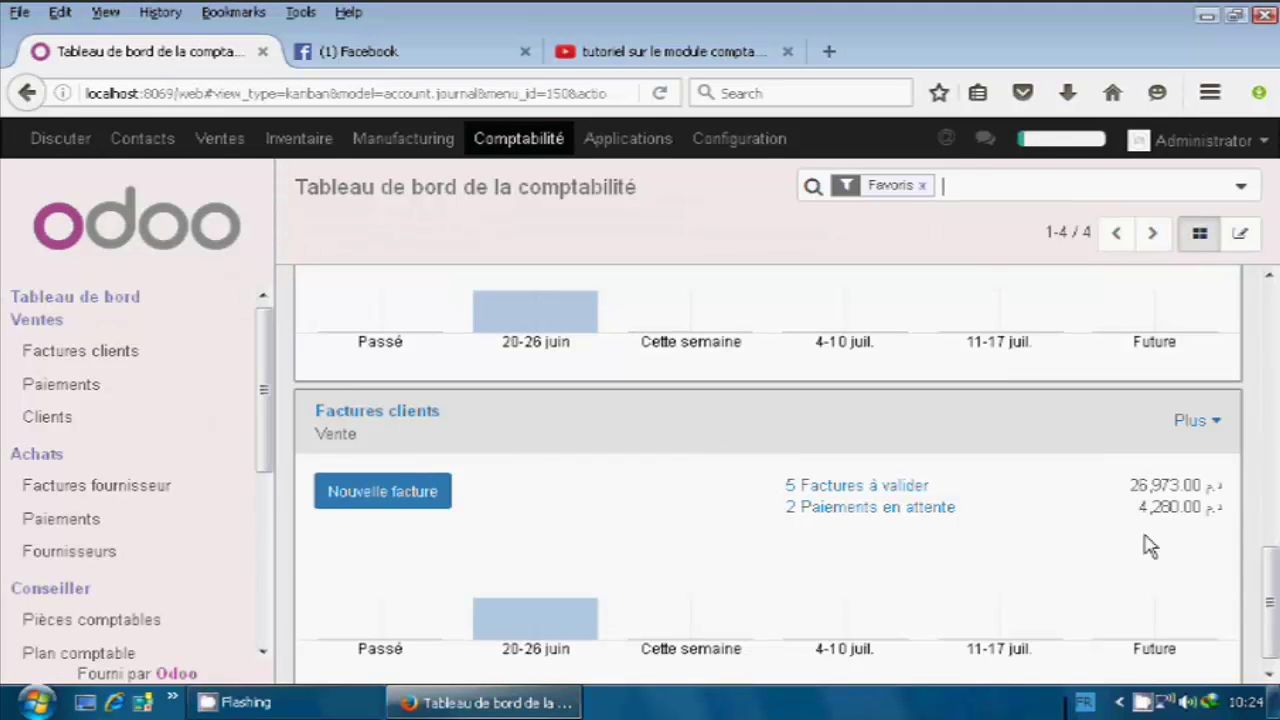
scroll(1030, 547, "up", 7)
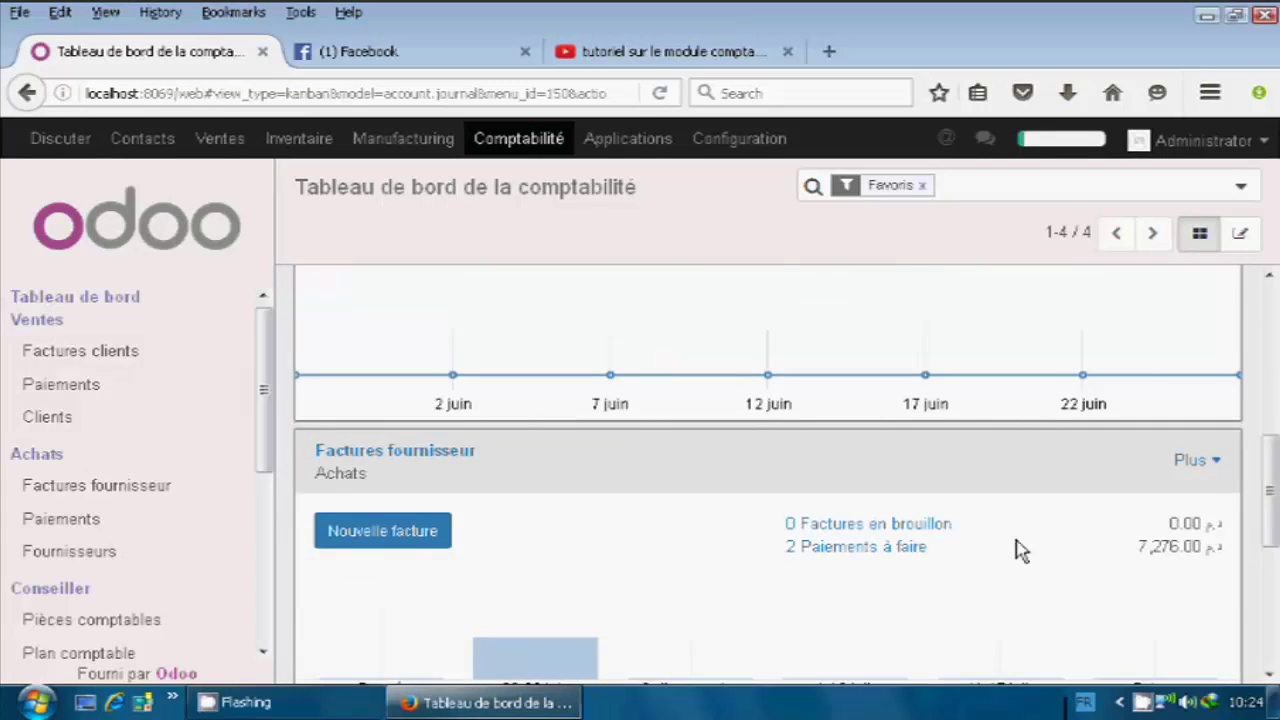
scroll(1010, 547, "up", 2)
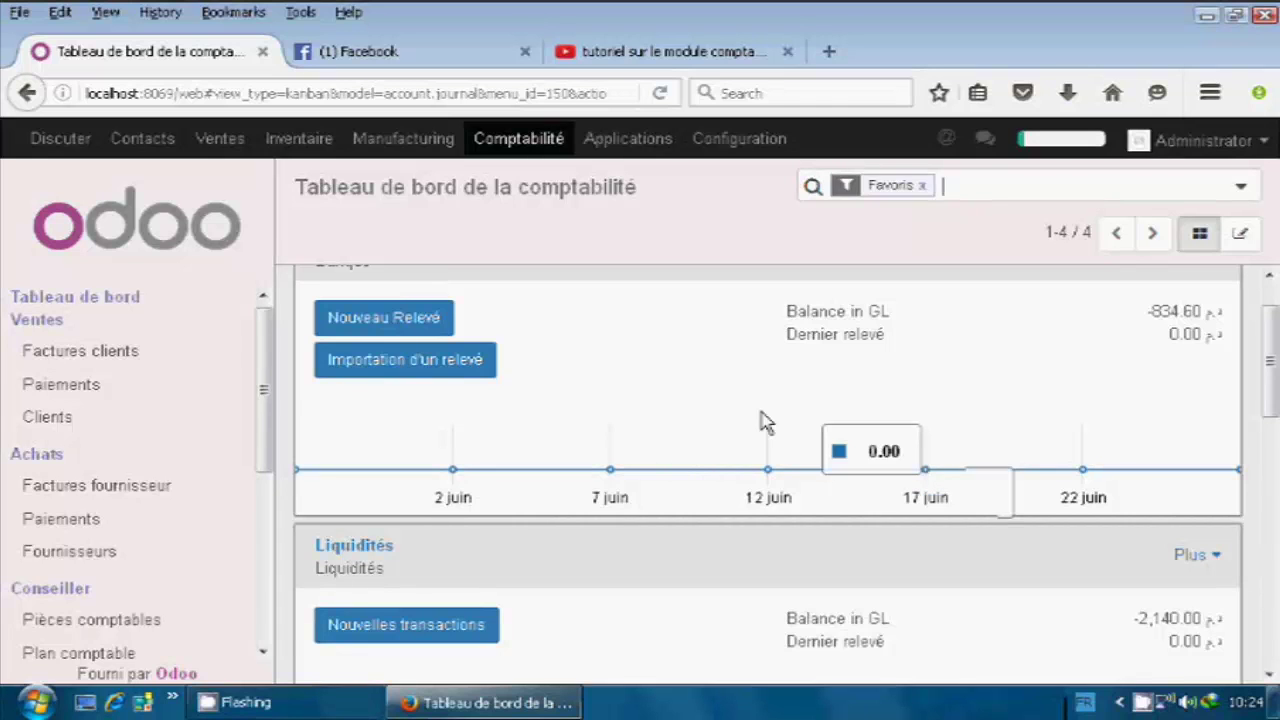
scroll(780, 405, "up", 1)
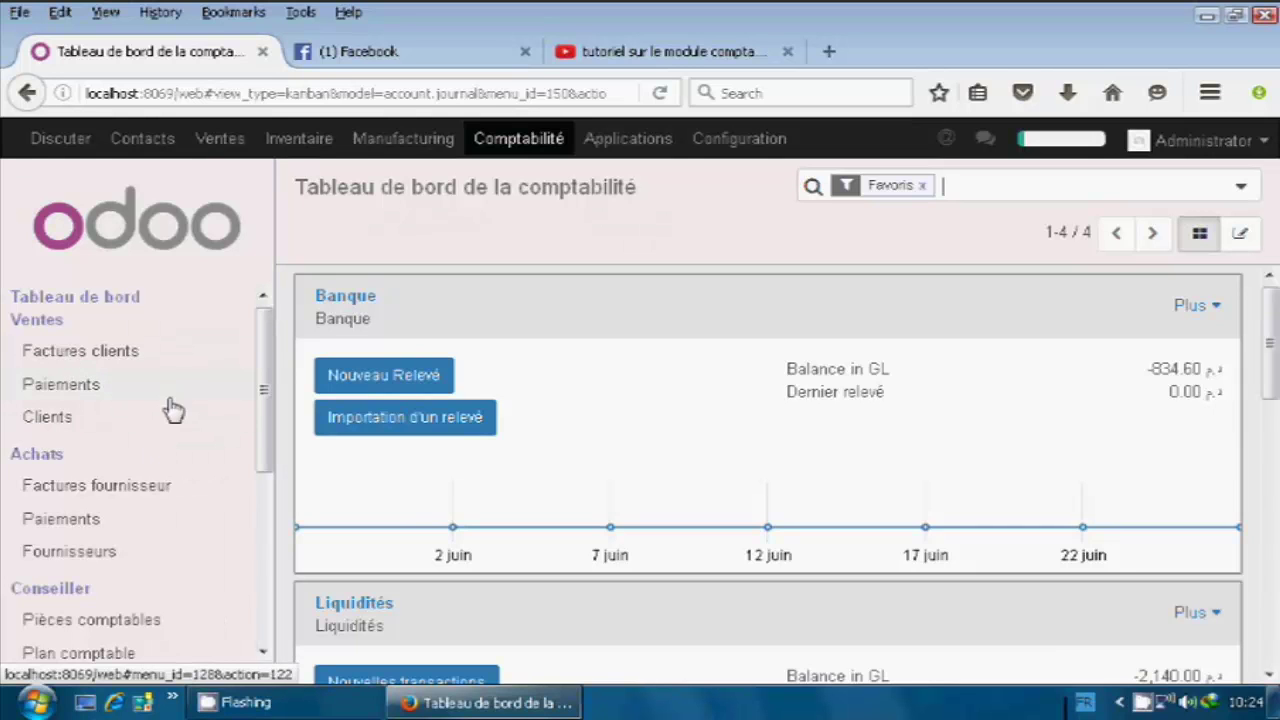
Open the Ventes > Clients list of 11 customers from the accounting sidebar.
scroll(160, 435, "down", 2)
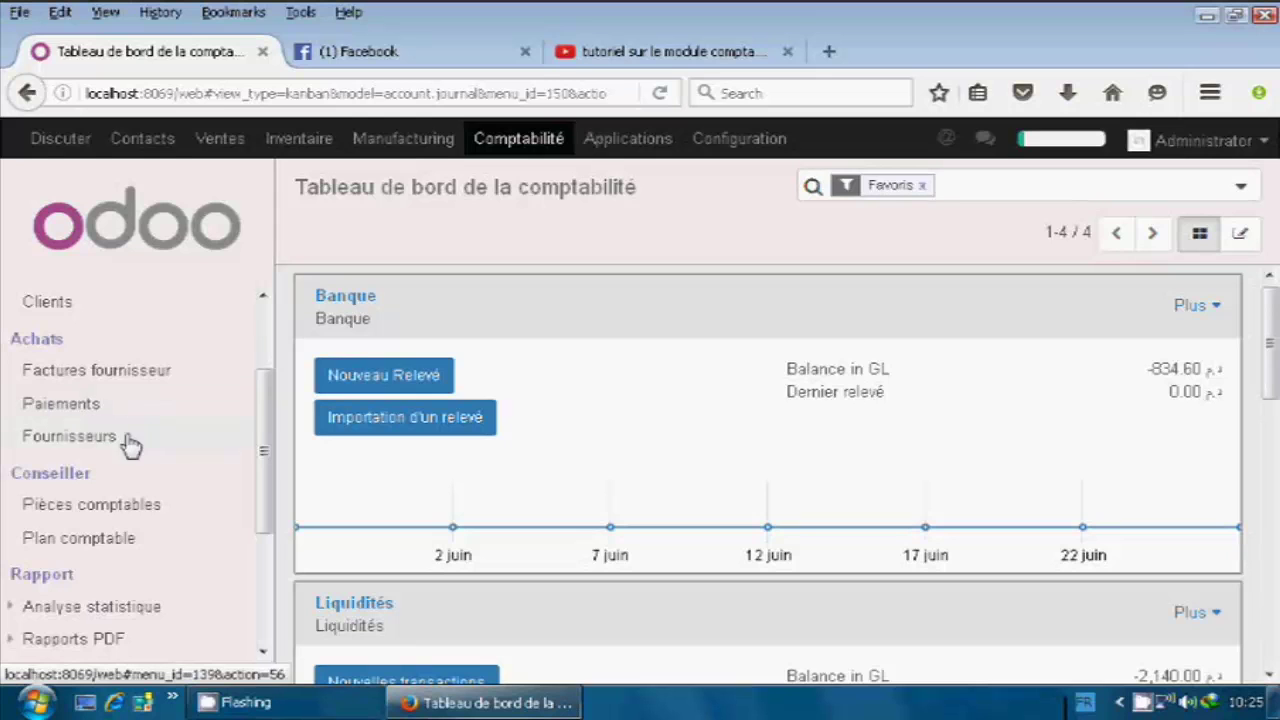
scroll(170, 434, "down", 1)
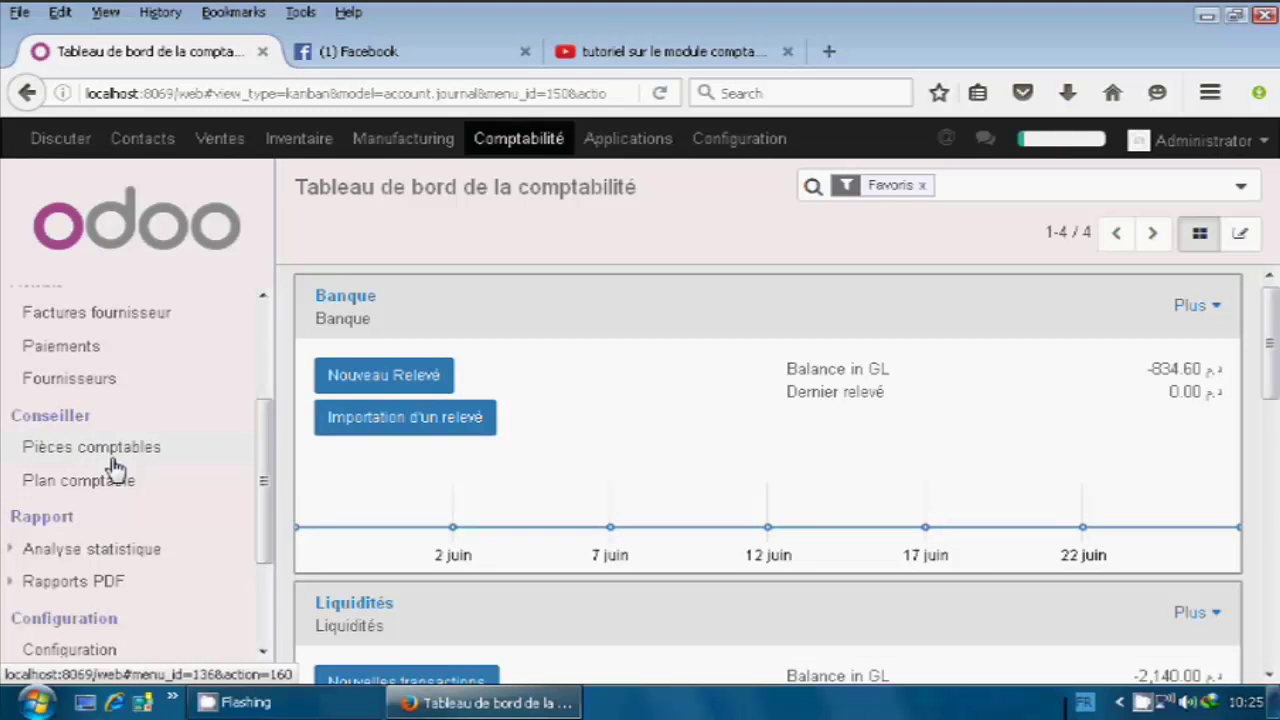
scroll(131, 491, "down", 1)
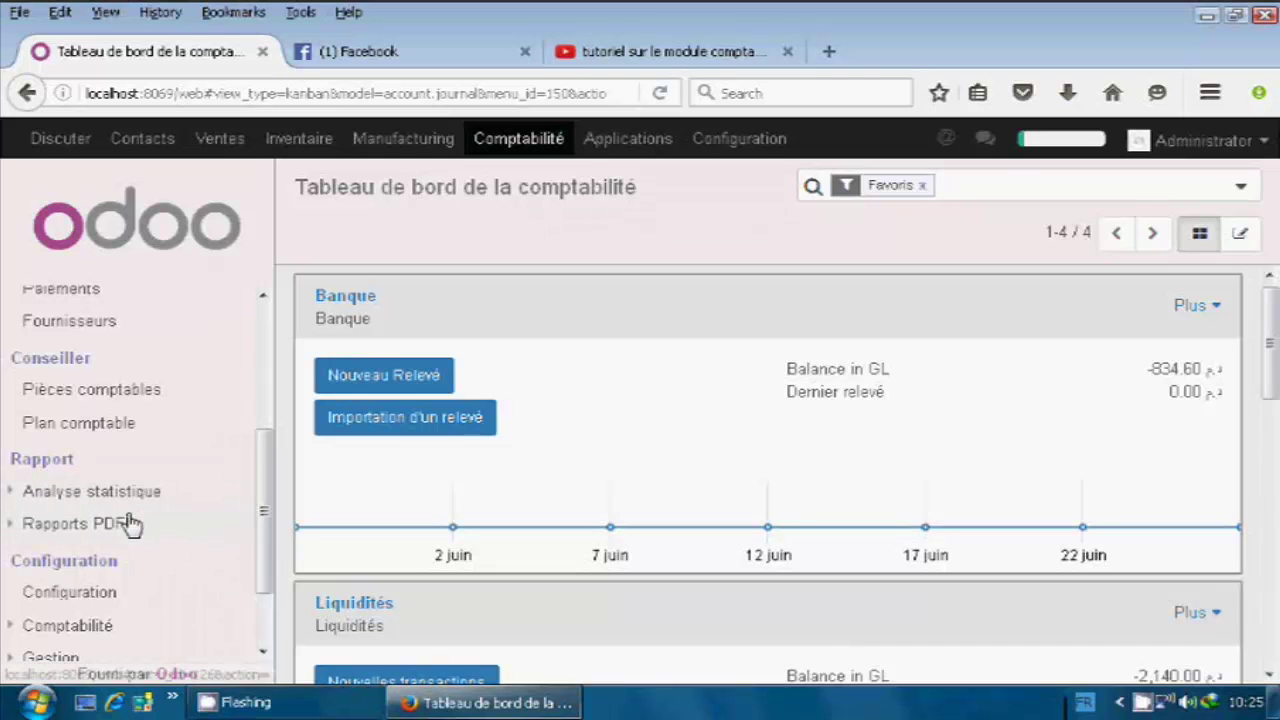
scroll(140, 520, "down", 1)
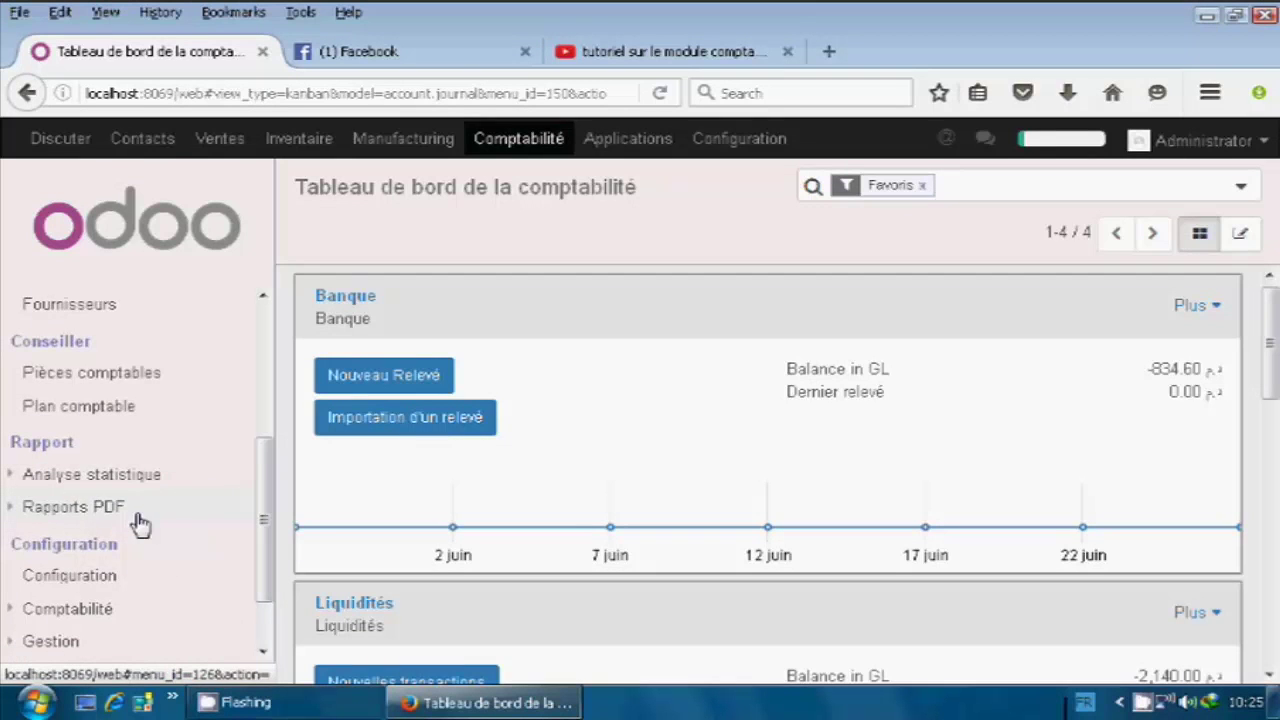
scroll(140, 520, "down", 2)
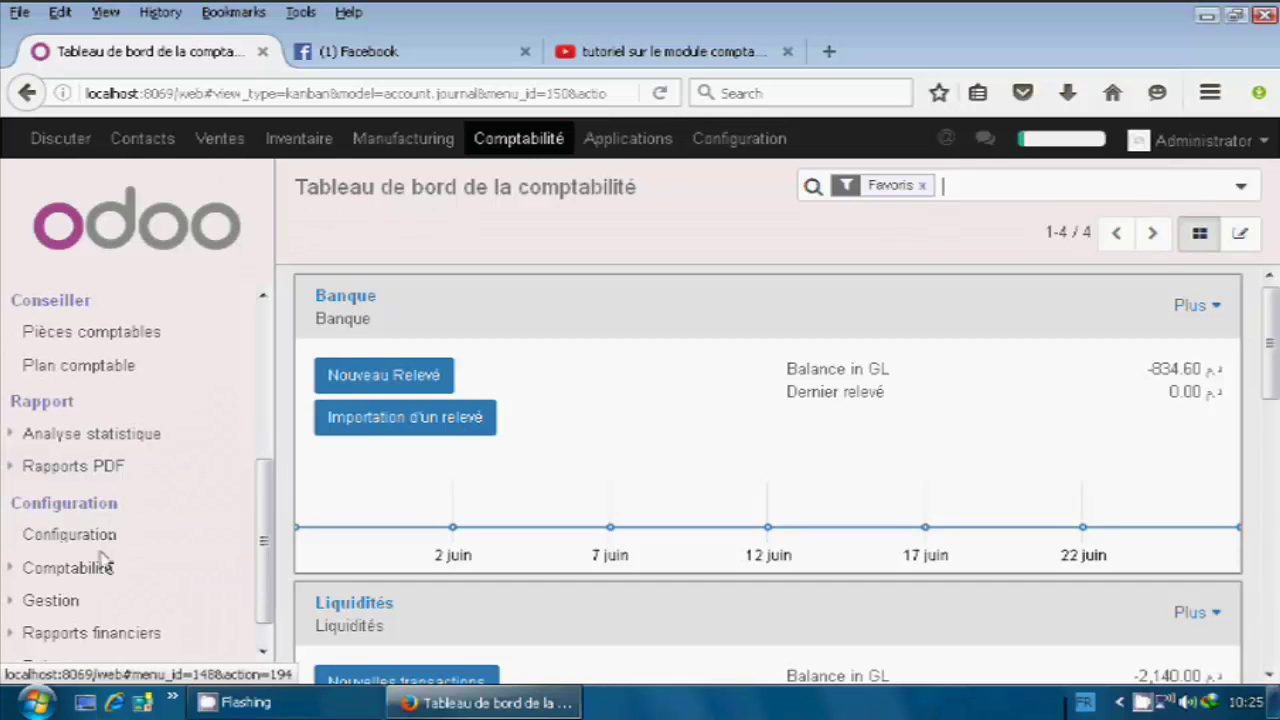
scroll(137, 580, "down", 1)
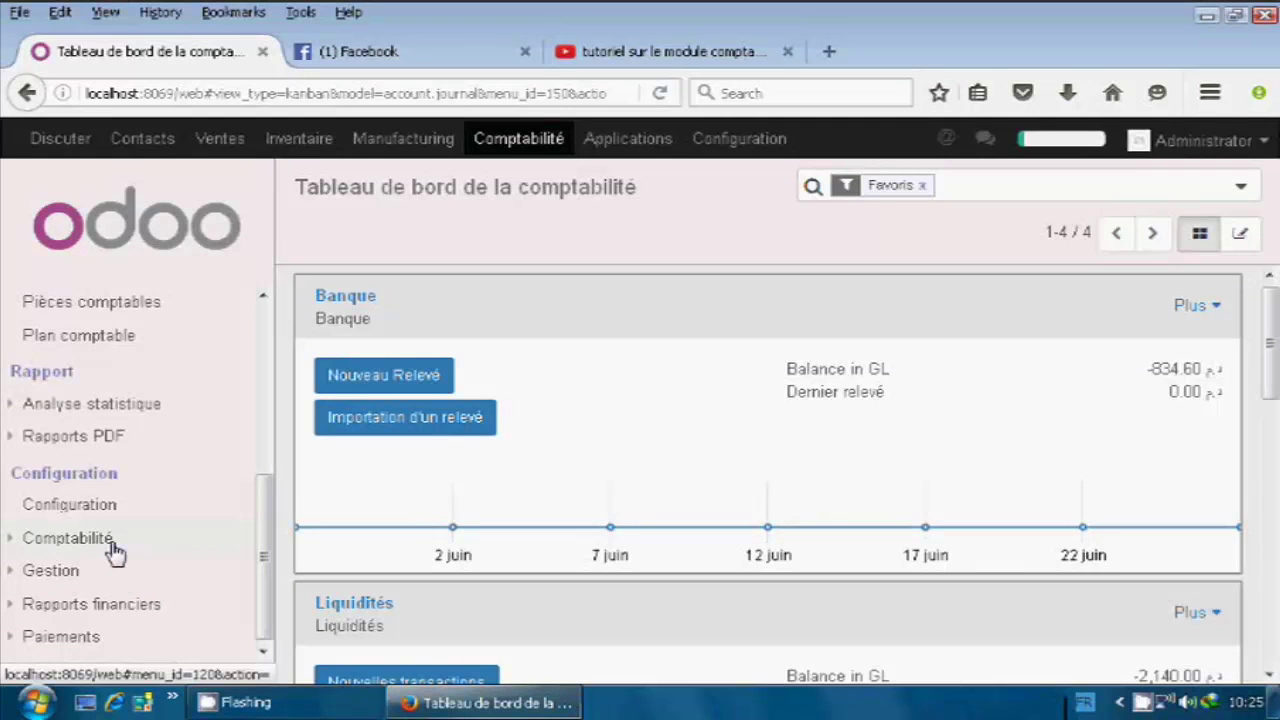
scroll(115, 550, "up", 1)
scroll(115, 553, "up", 2)
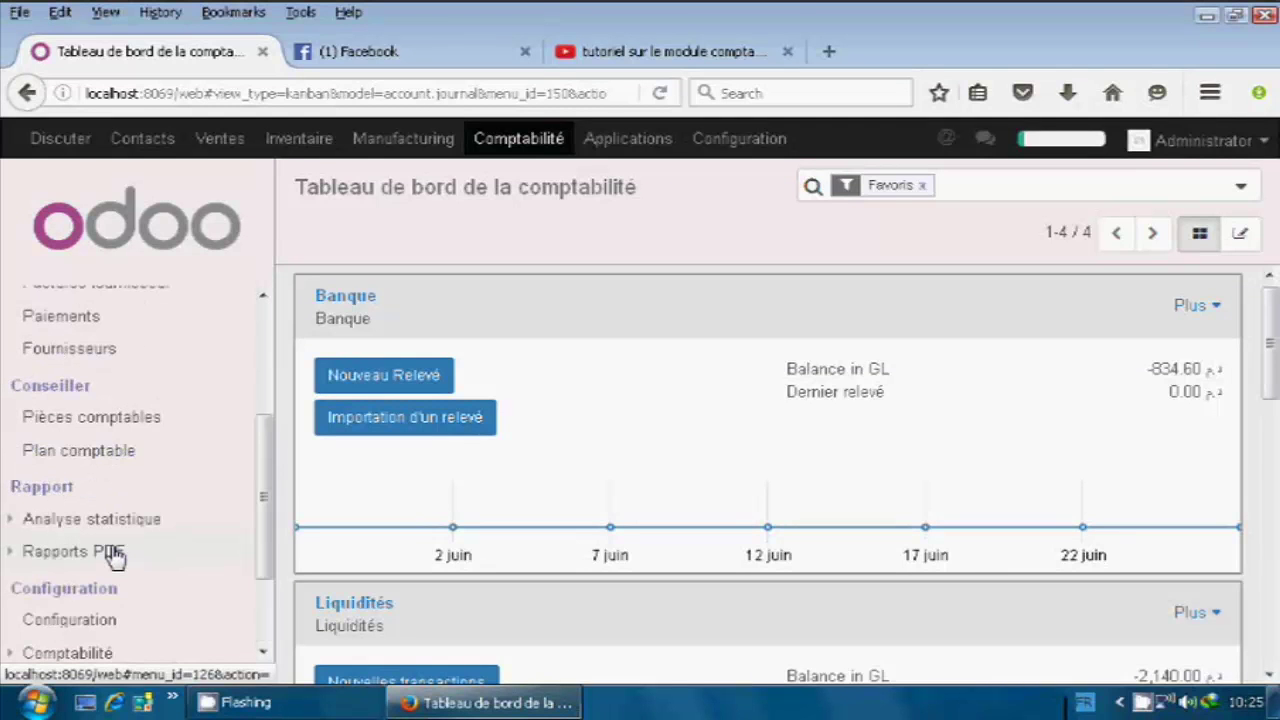
scroll(114, 555, "up", 2)
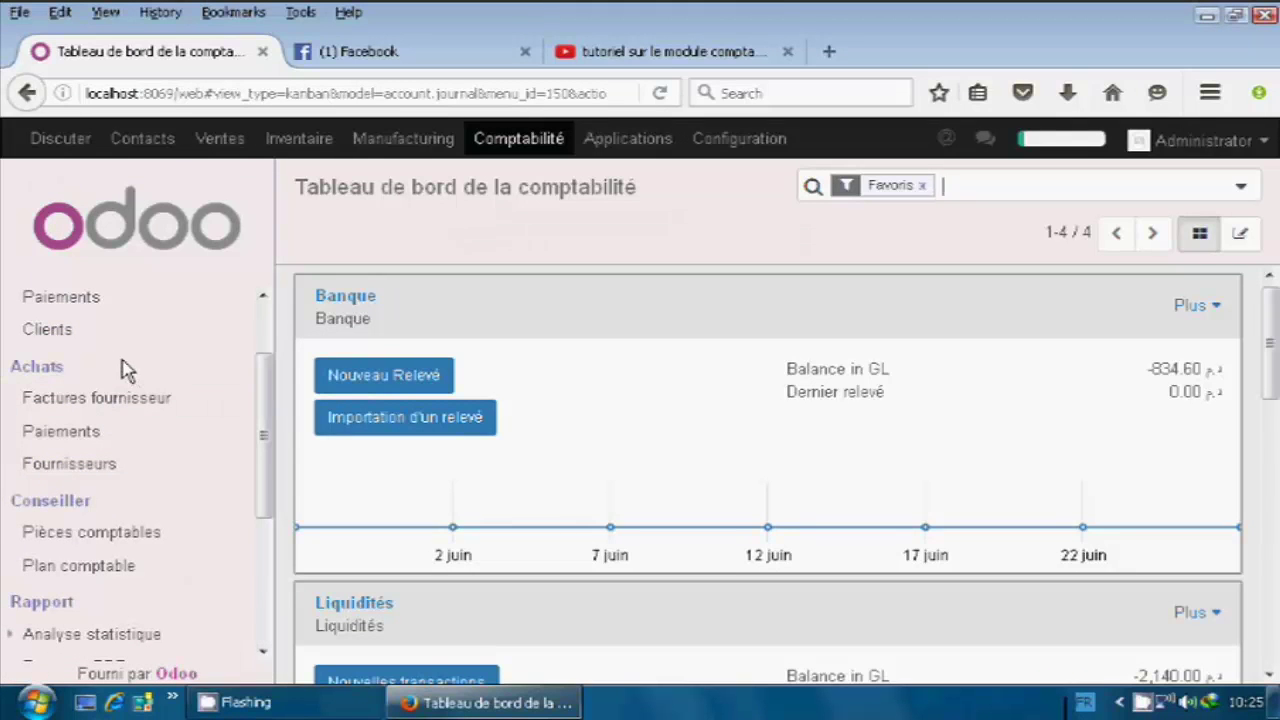
scroll(125, 370, "up", 1)
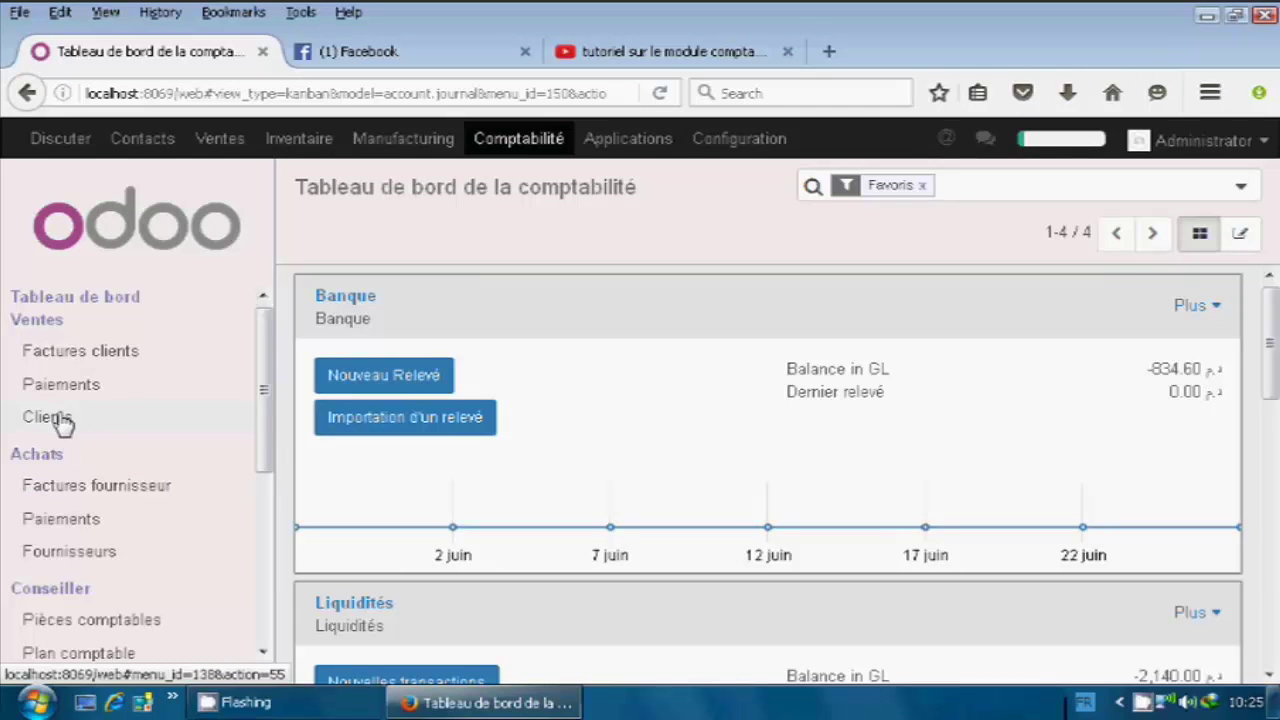
left_click(62, 423)
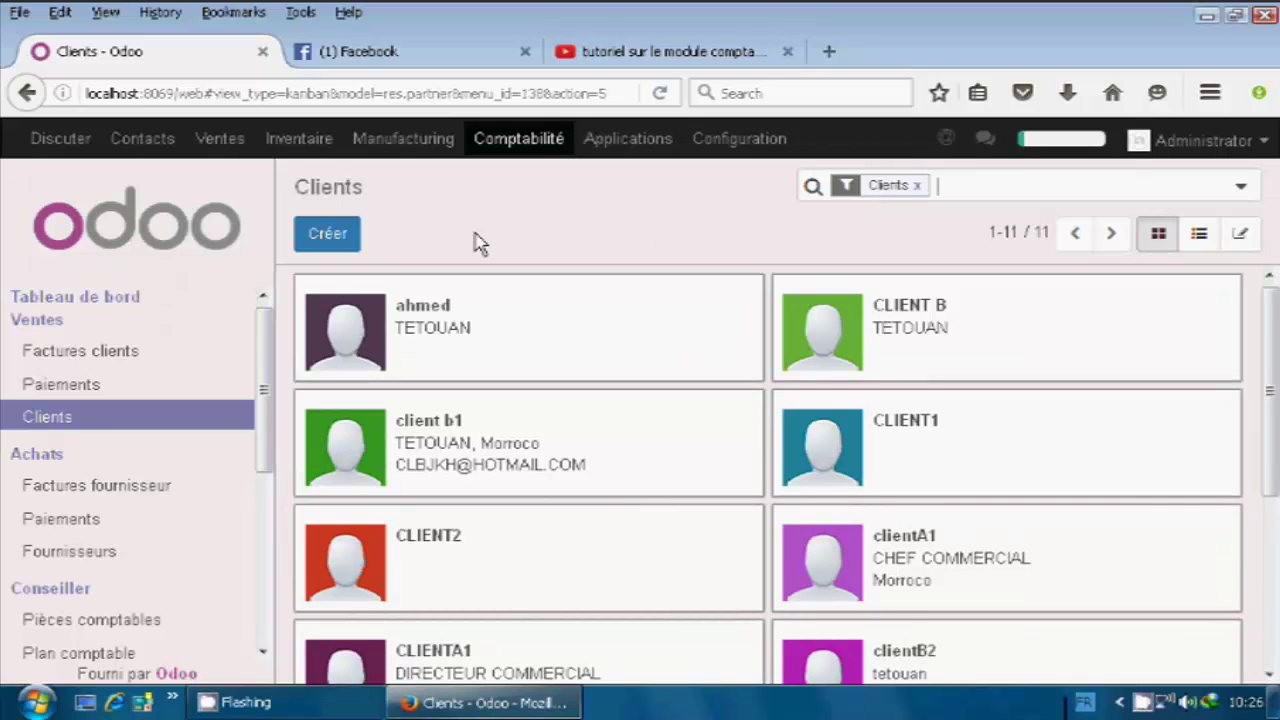
Create a new blank customer record from the Clients view.
left_click(338, 252)
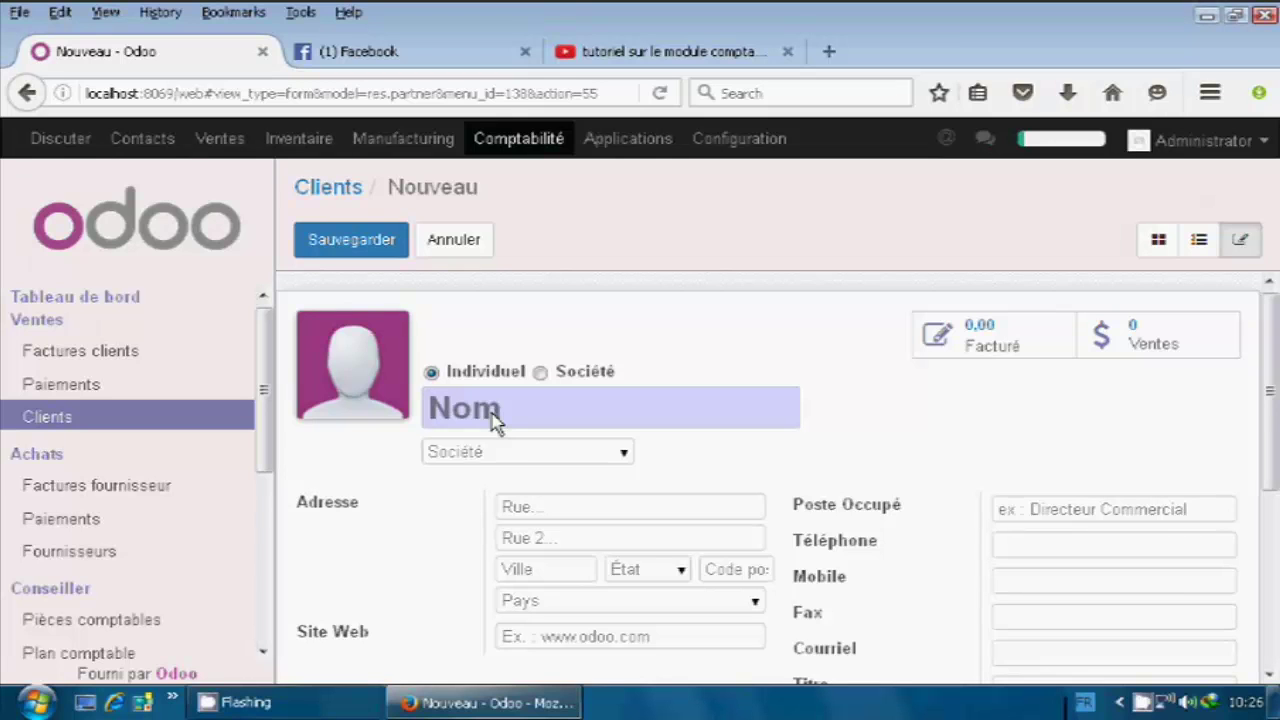
Name the customer CLIENTD and enter its street address.
type("CLIE")
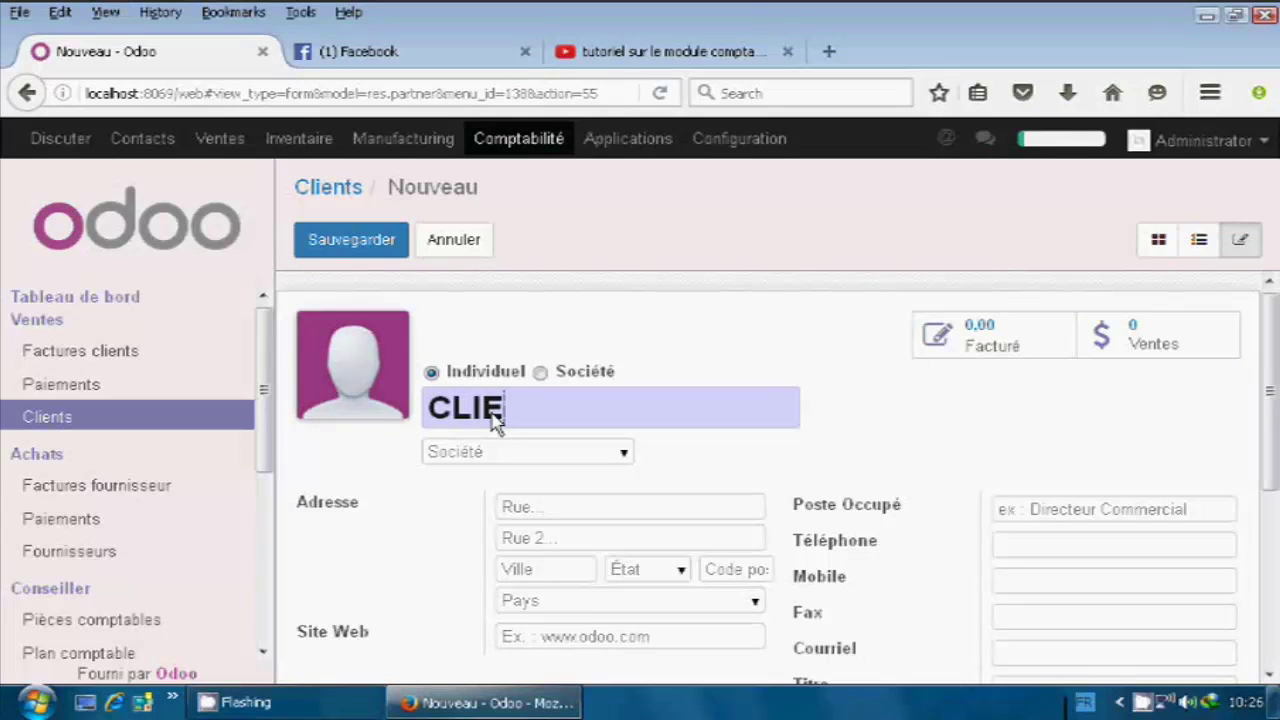
type("T")
key("BackSpace")
type("NTD")
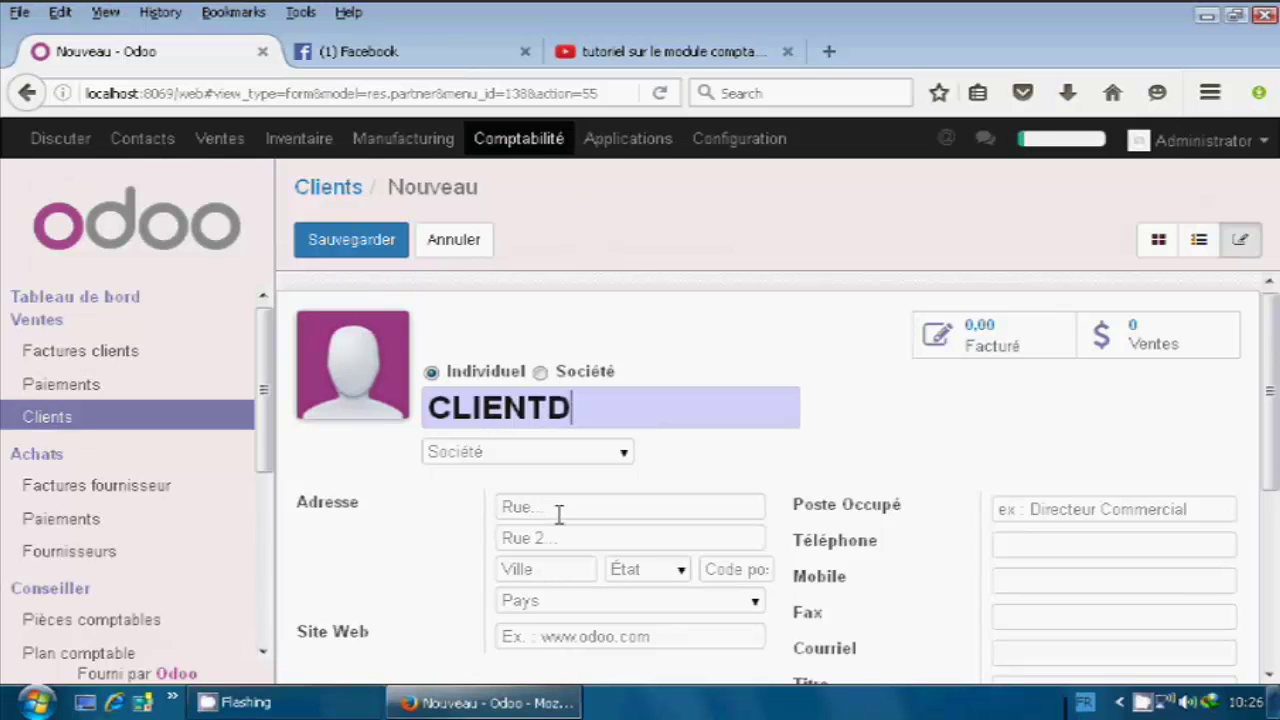
left_click(559, 514)
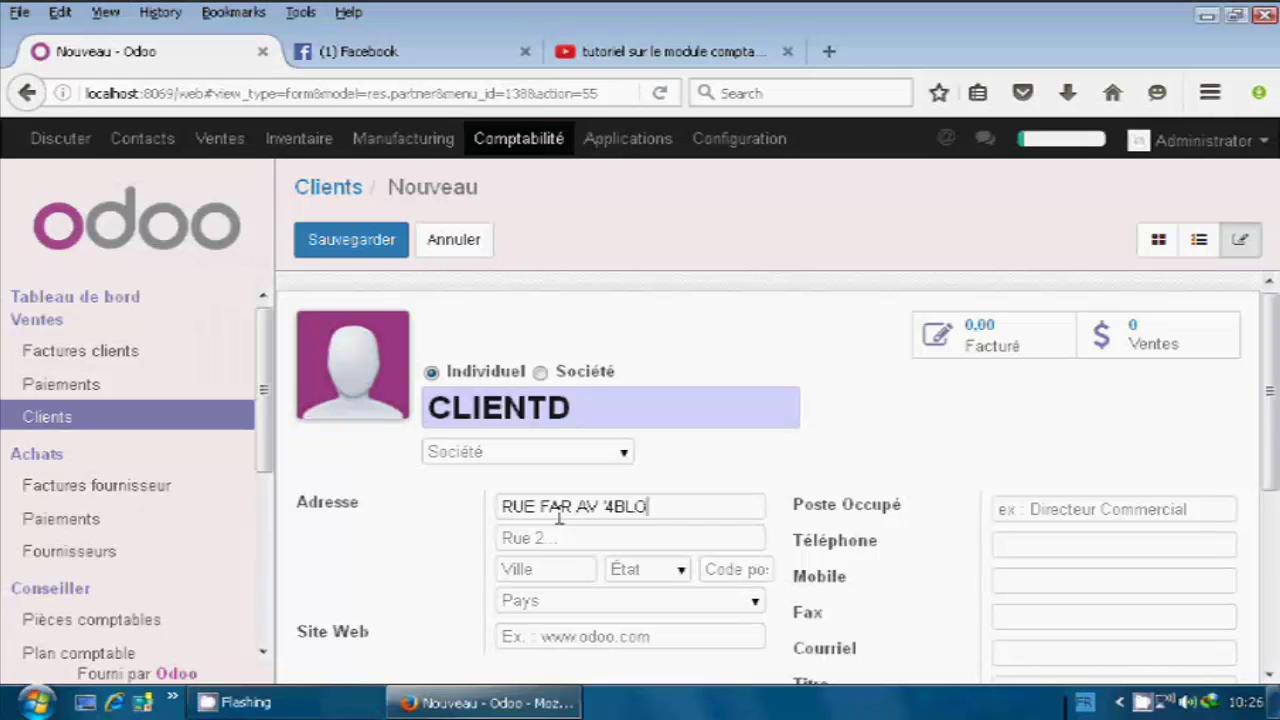
Fill in the customer's city and postal code, and set the country to Morroco.
scroll(578, 515, "down", 1)
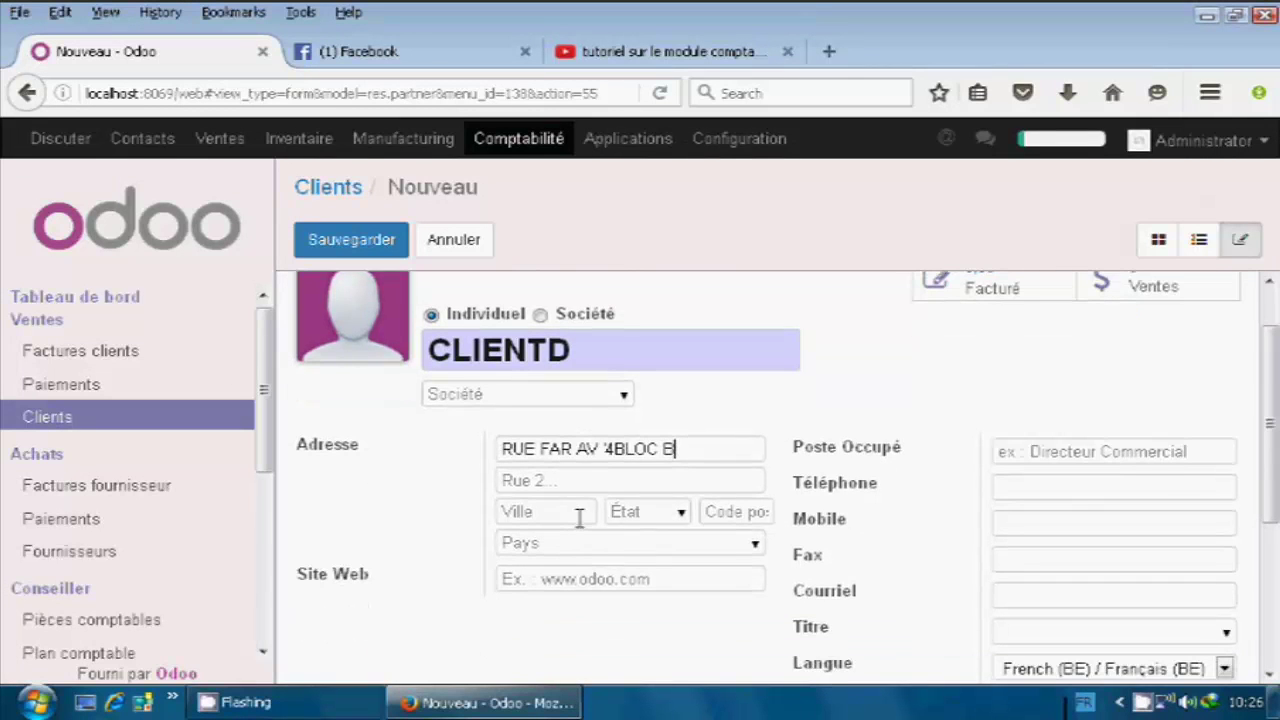
left_click(578, 513)
type("TETOUAN")
left_click(714, 492)
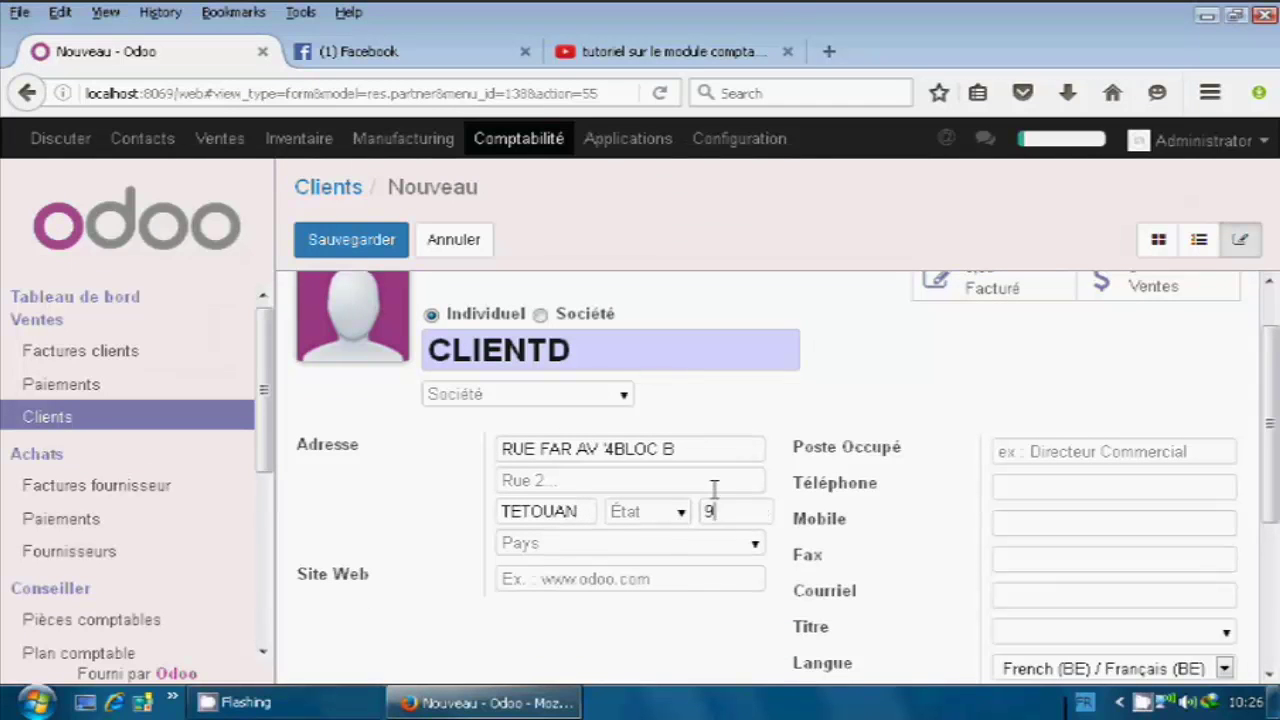
type("90")
key("BackSpace")
type("30000")
left_click(563, 546)
type("MORROCO")
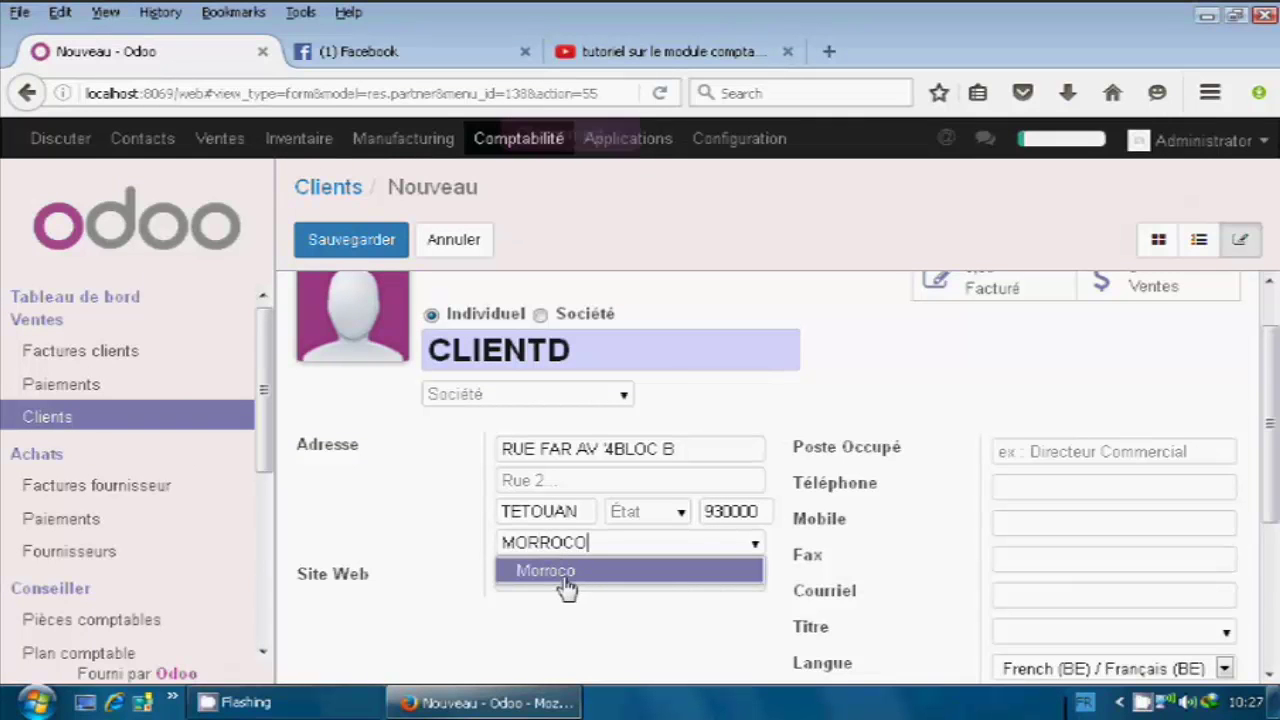
left_click(568, 588)
left_click(563, 580)
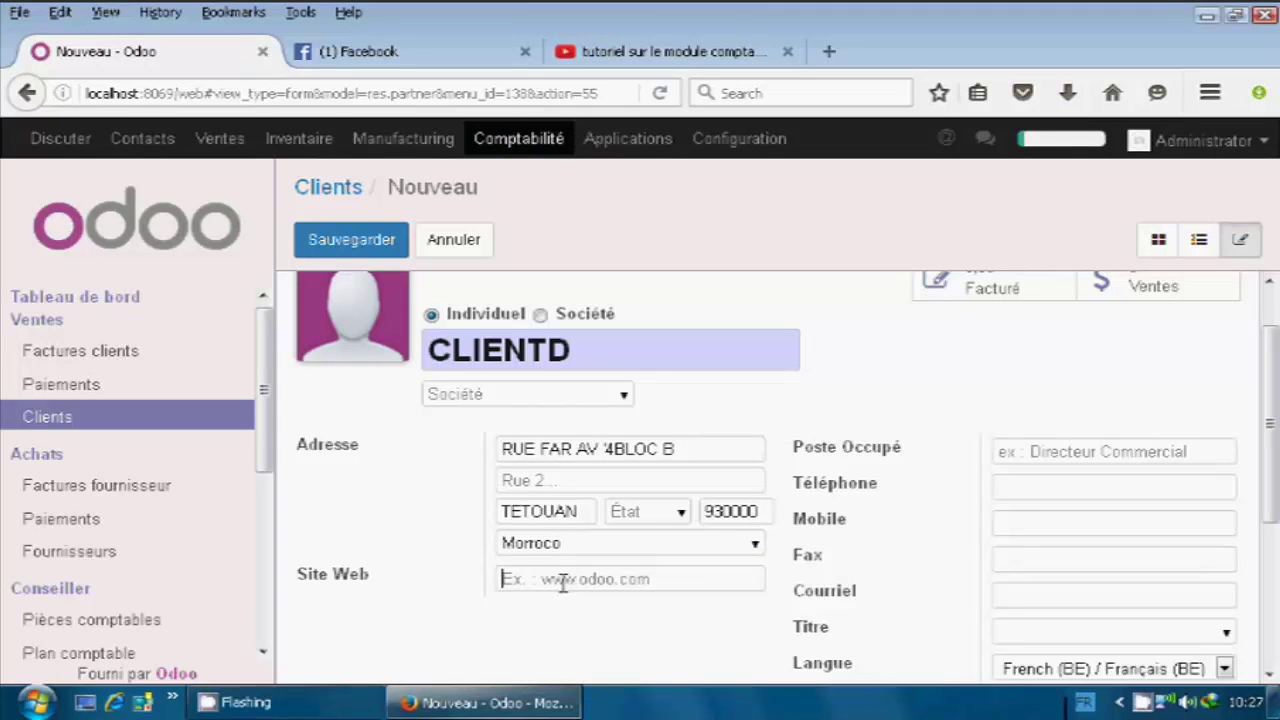
type("WWW")
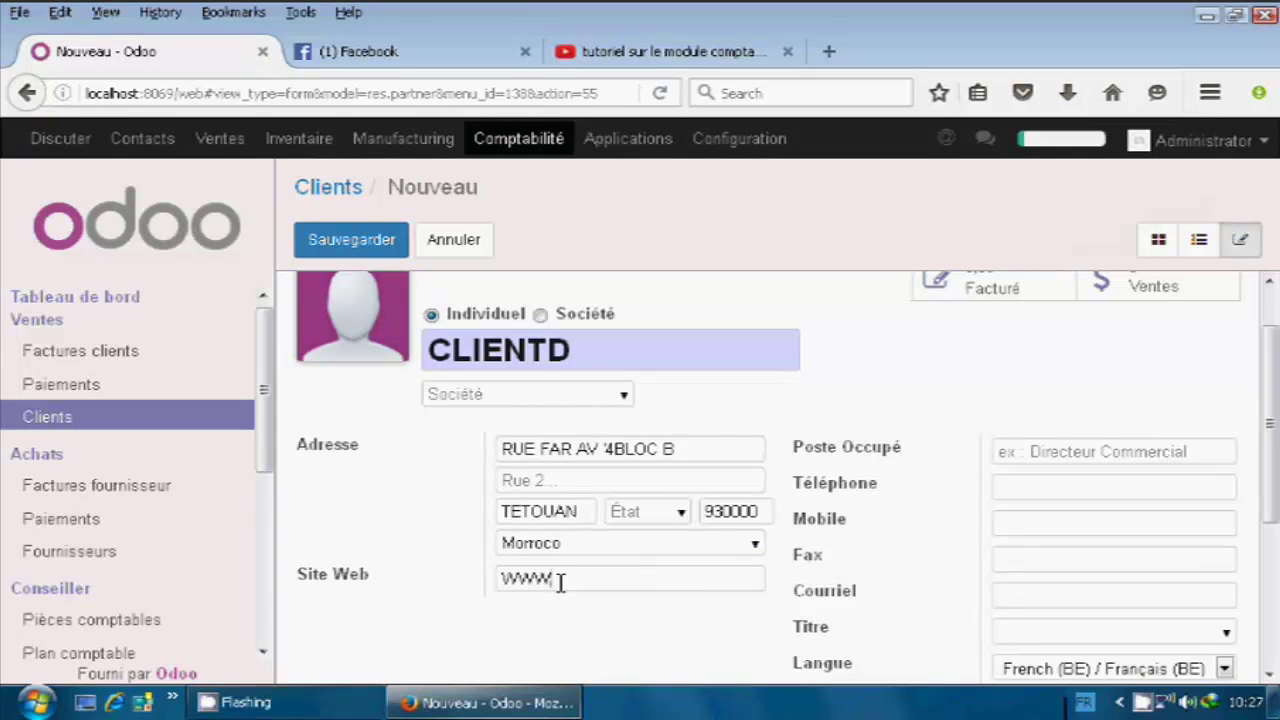
type(".")
type("C")
type("L")
type("IENT")
type("D")
type(".")
type(".")
type("COM")
left_click(1097, 490)
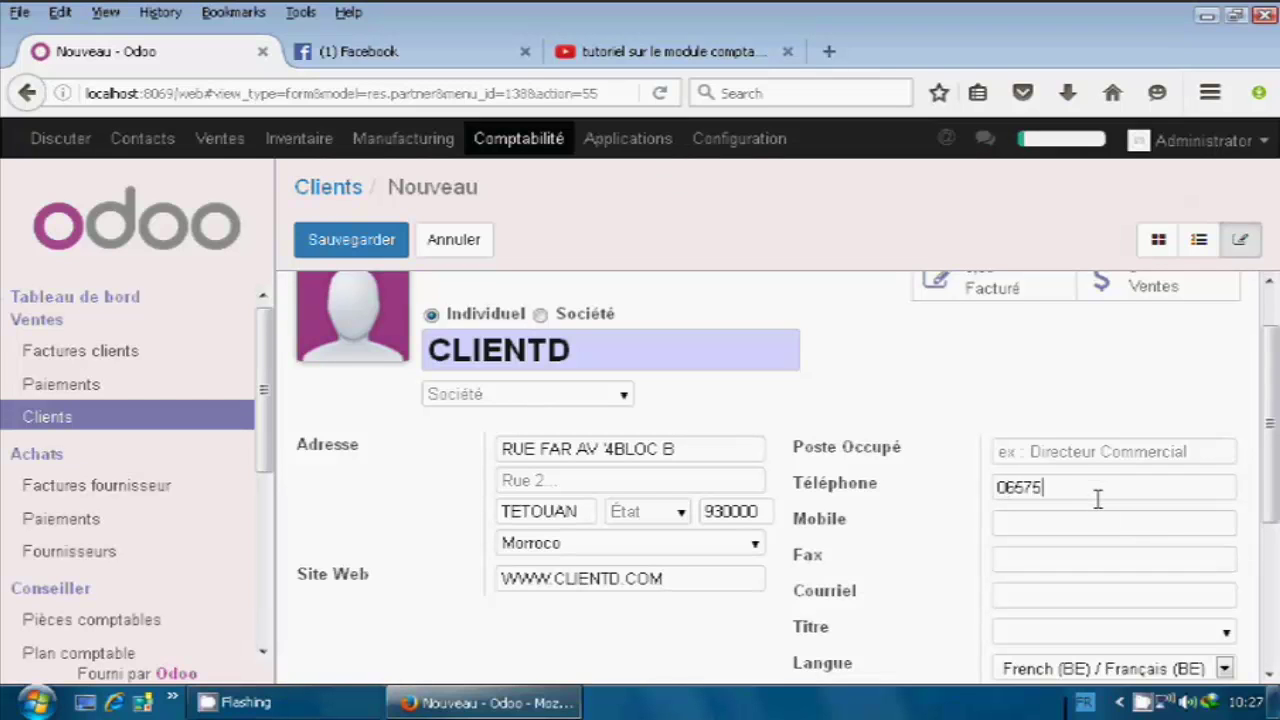
scroll(955, 500, "down", 2)
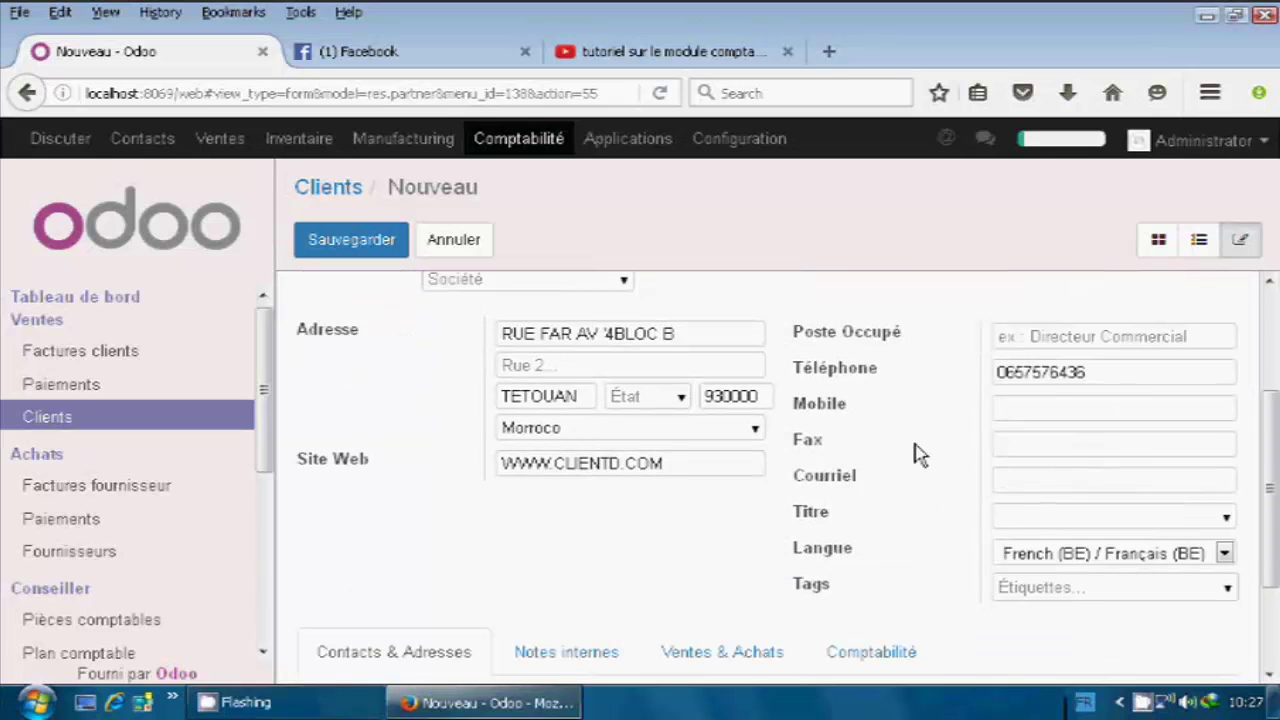
scroll(945, 525, "down", 1)
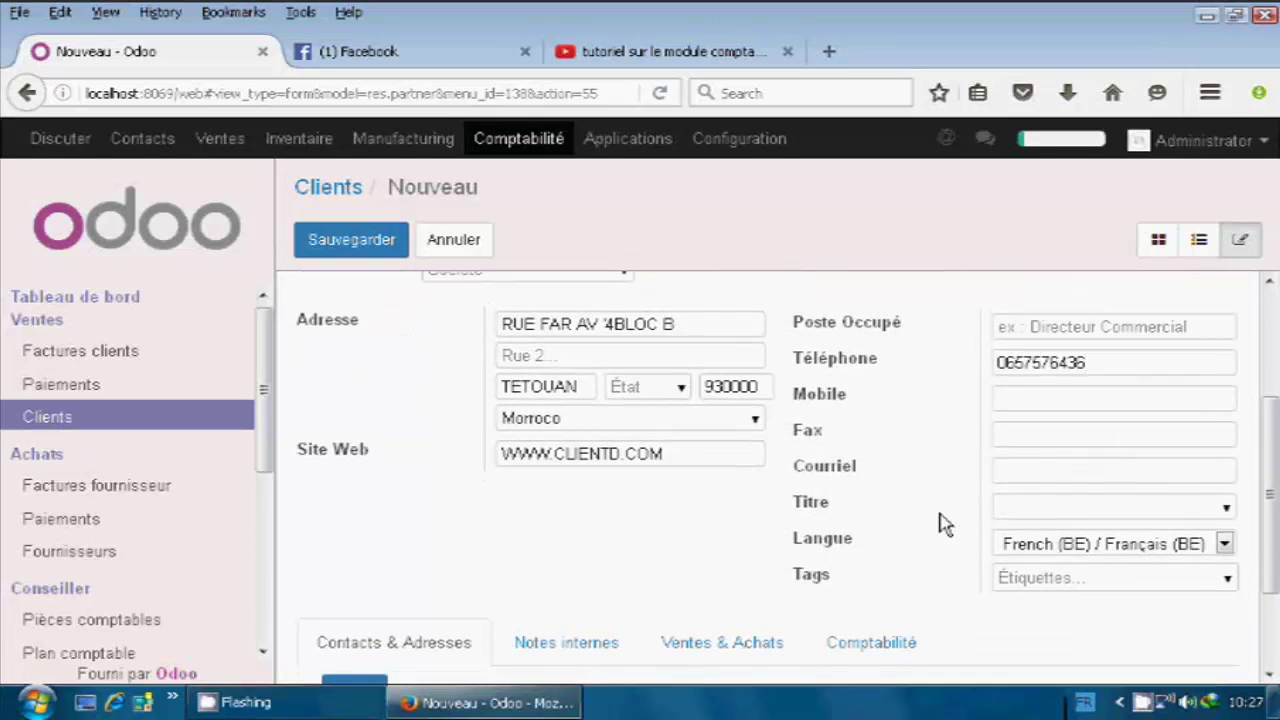
scroll(945, 525, "down", 2)
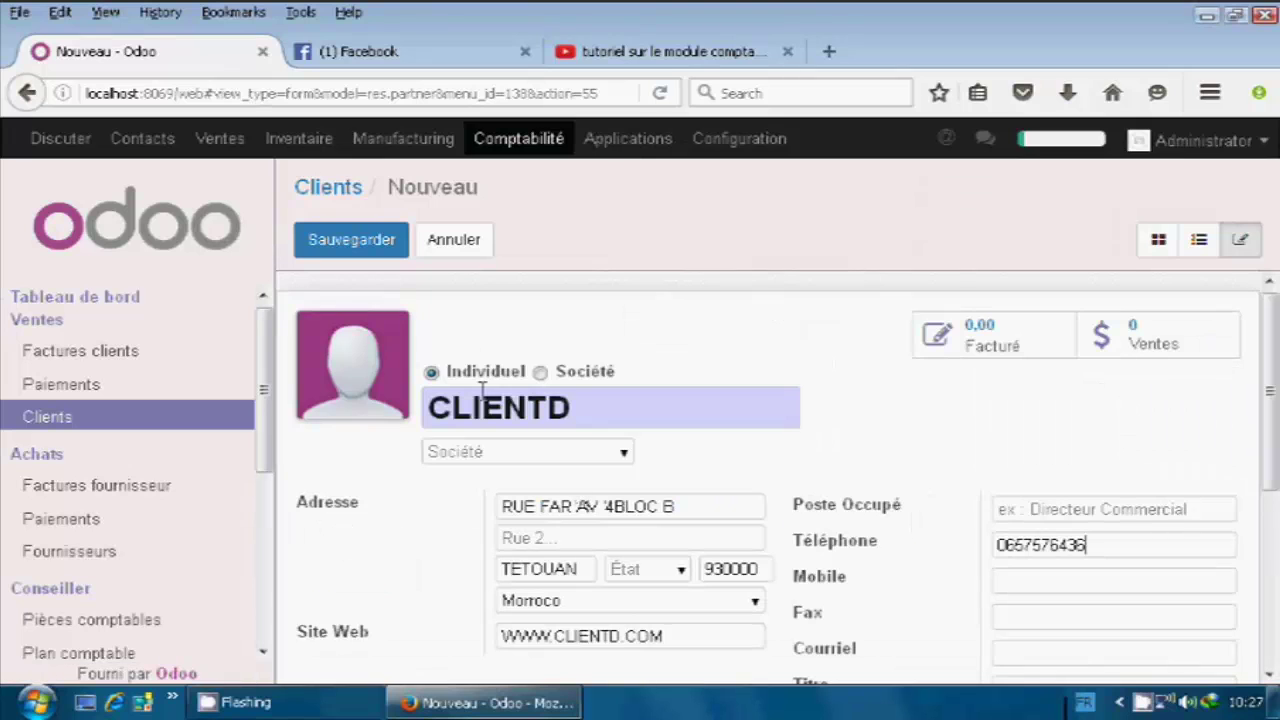
Save CLIENTD and show its invoices via the Facturé smart button.
left_click(330, 248)
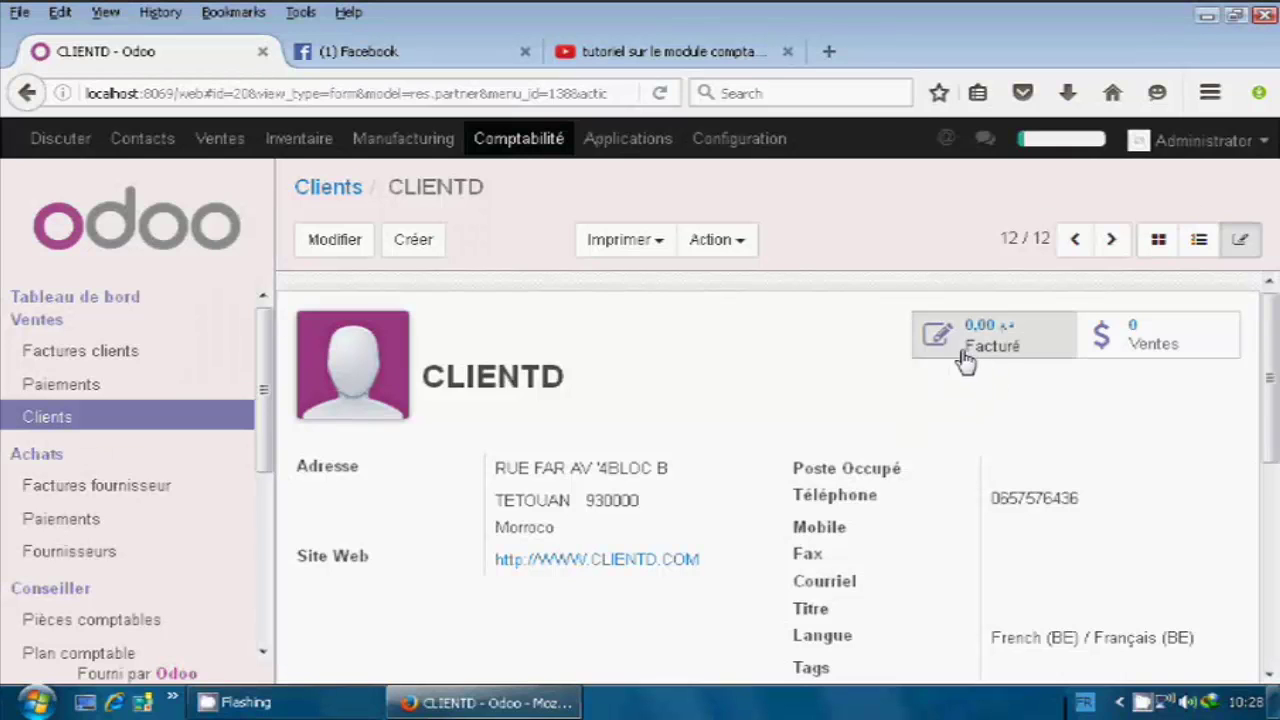
left_click(1036, 376)
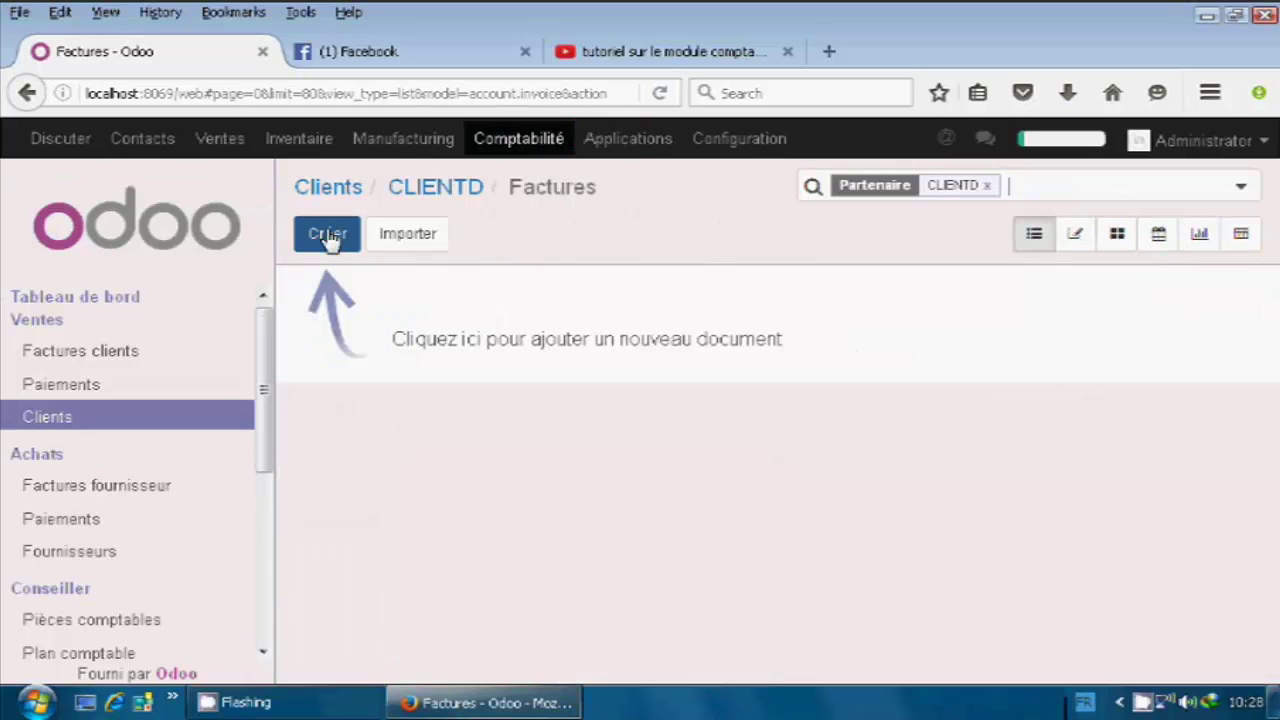
Create a CLIENTD invoice with 30 jours nets terms, dated 27/06/2016.
left_click(330, 235)
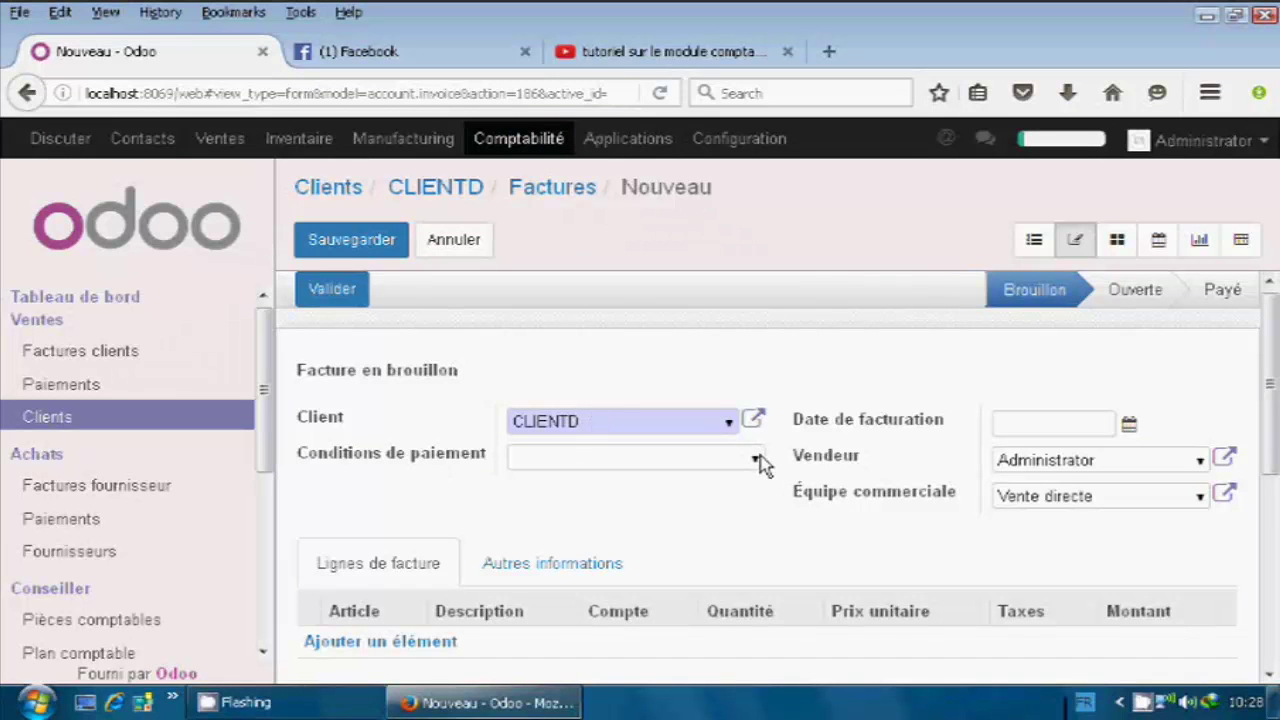
left_click(729, 466)
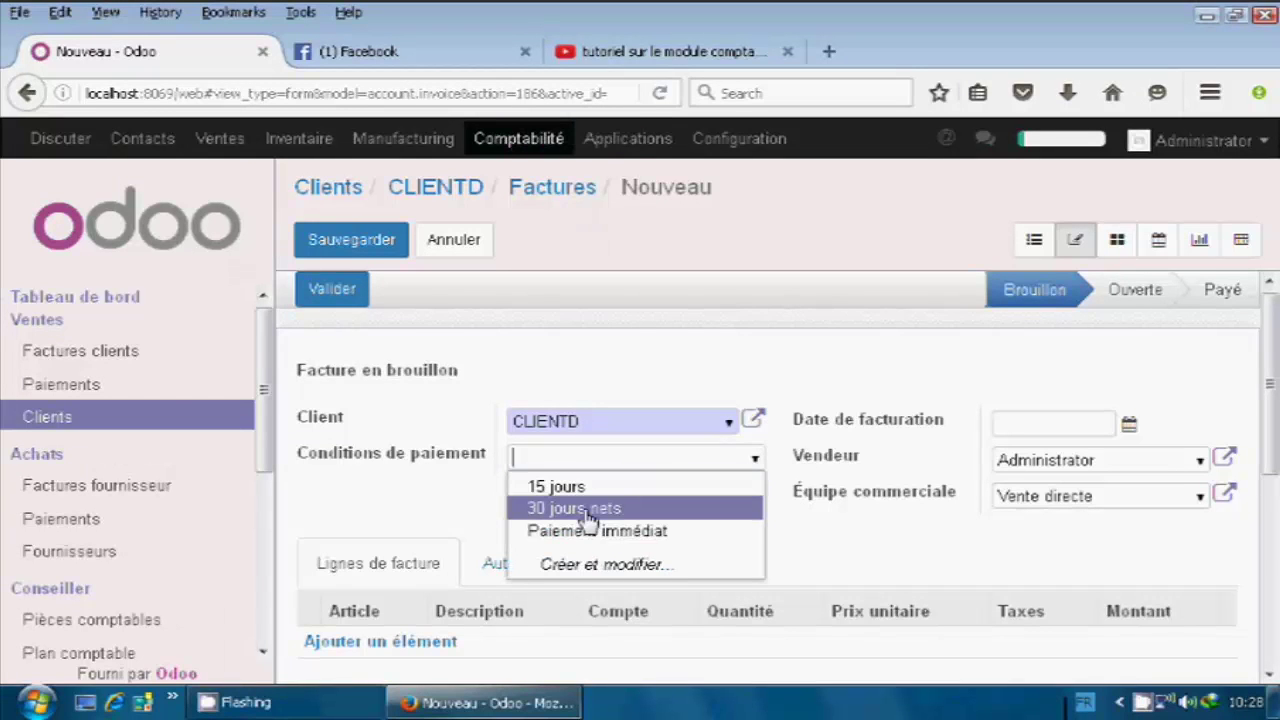
left_click(588, 518)
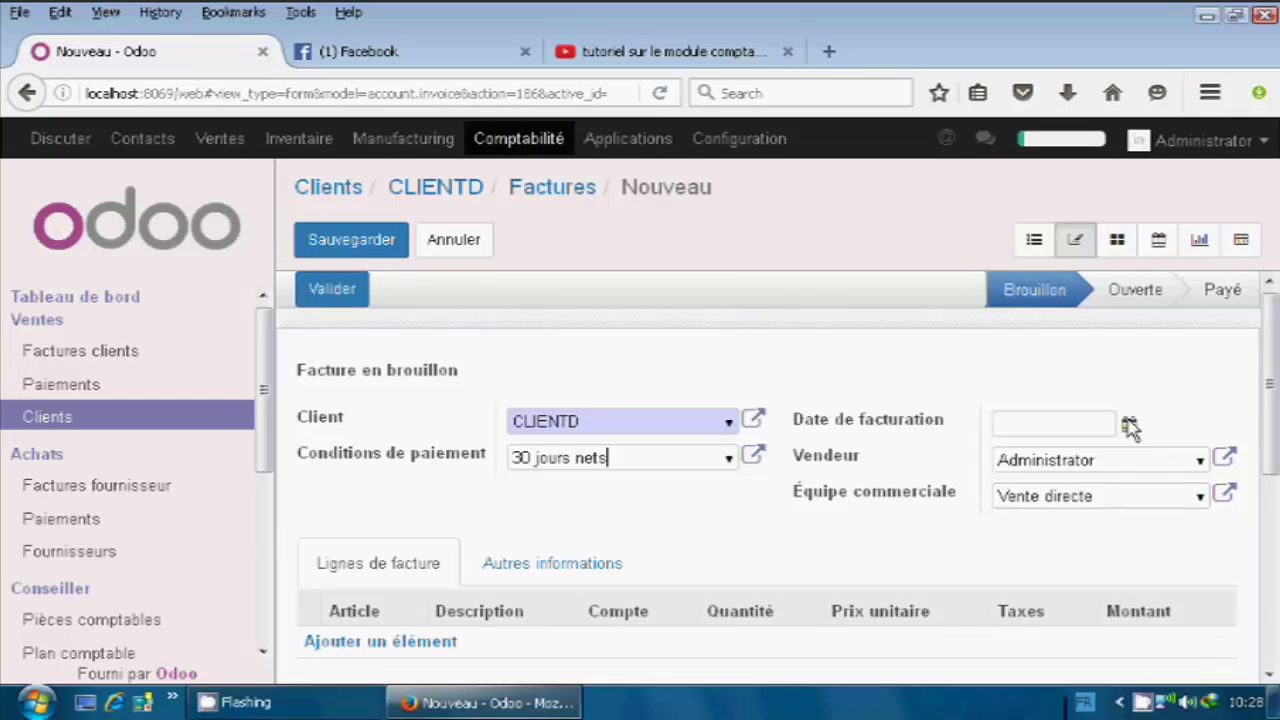
left_click(1080, 430)
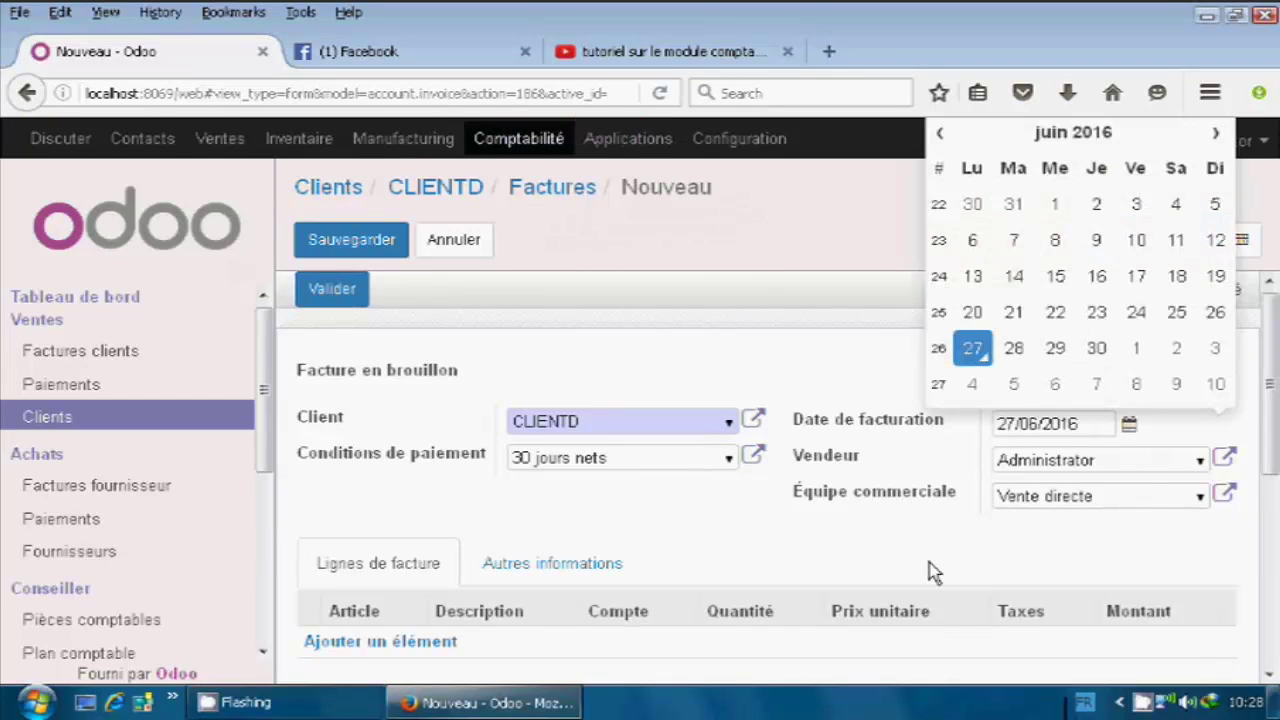
scroll(895, 550, "down", 2)
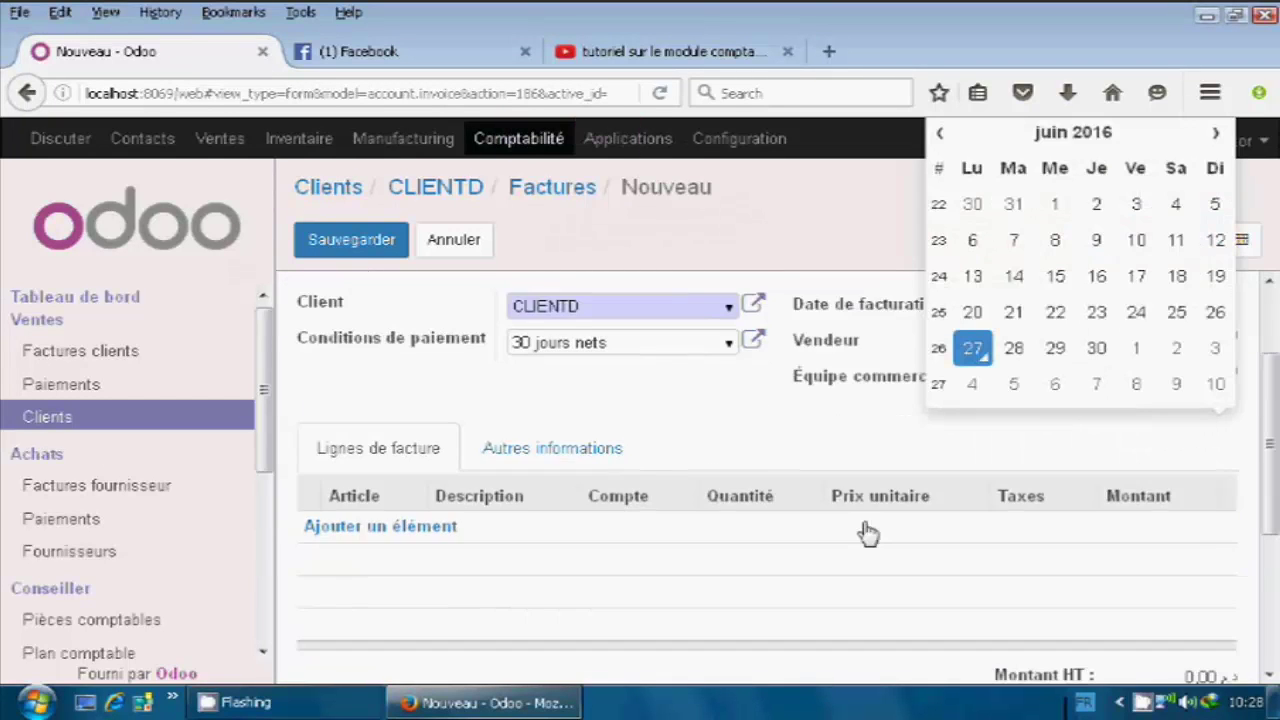
Add an ARTICLE A line, quantity 70 at unit price 100, and save the invoice.
left_click(375, 527)
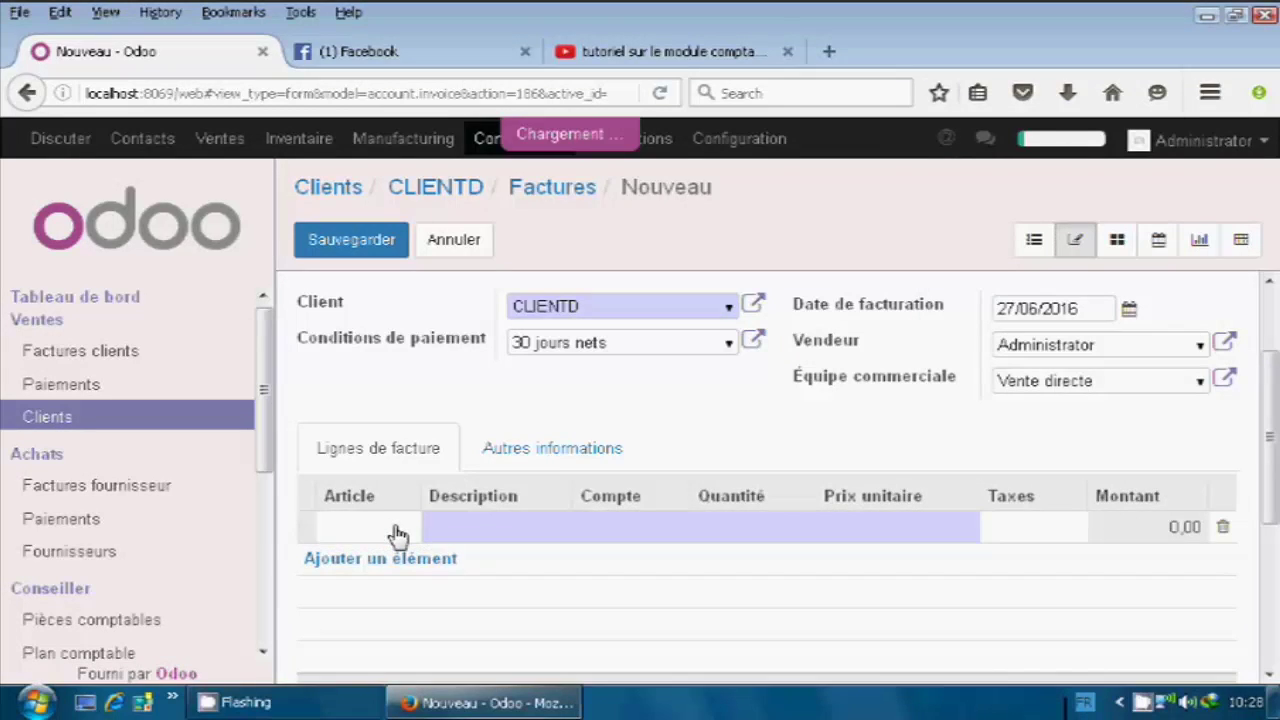
type("ART")
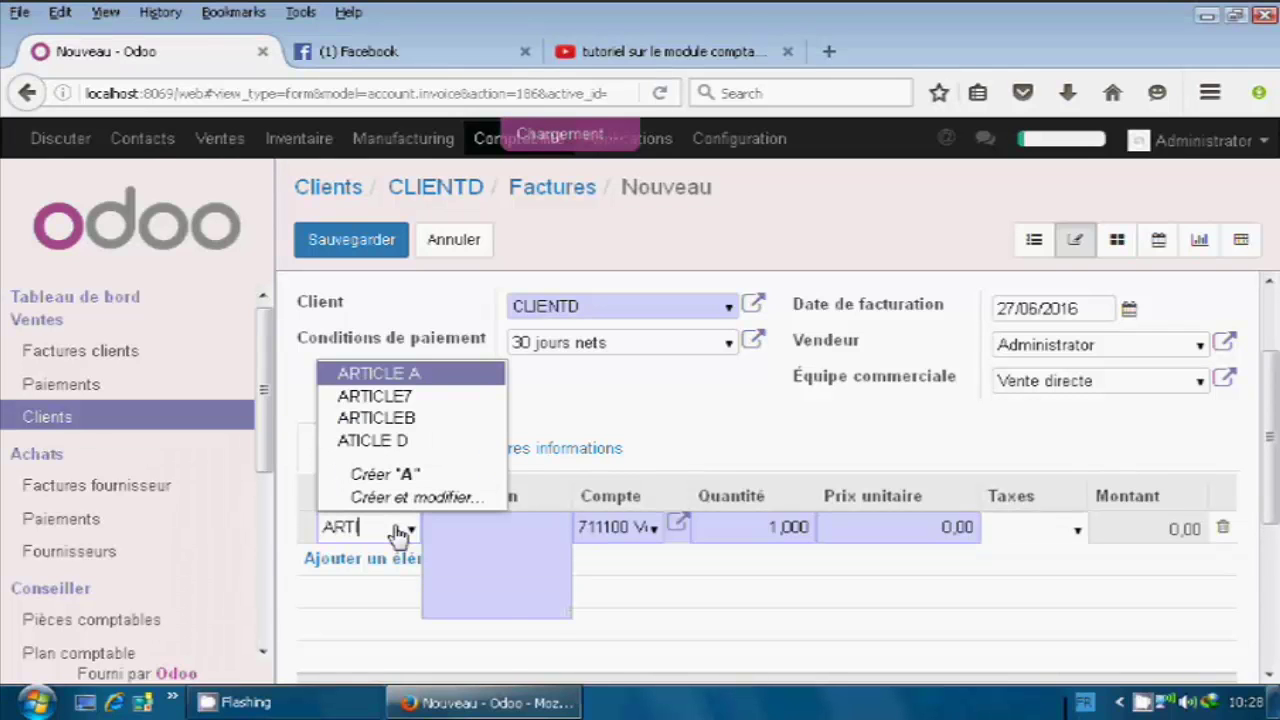
type("ICLE")
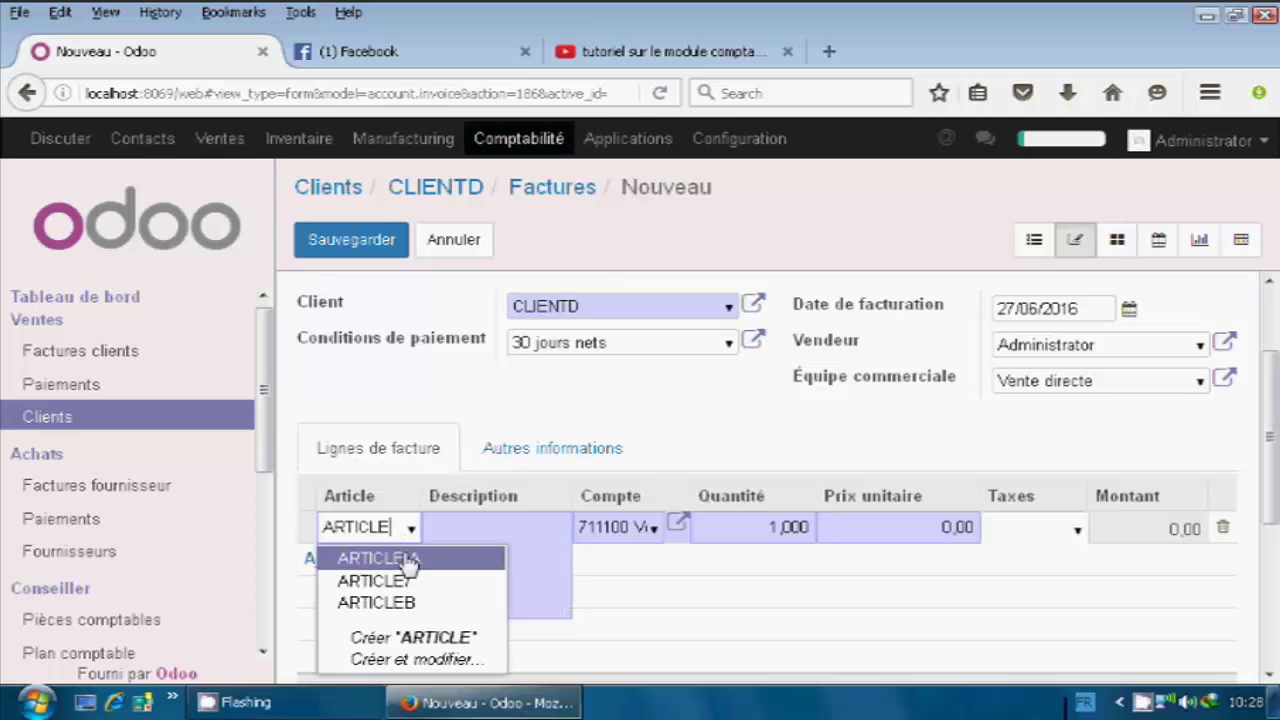
left_click(408, 563)
left_click_drag(776, 526, 762, 526)
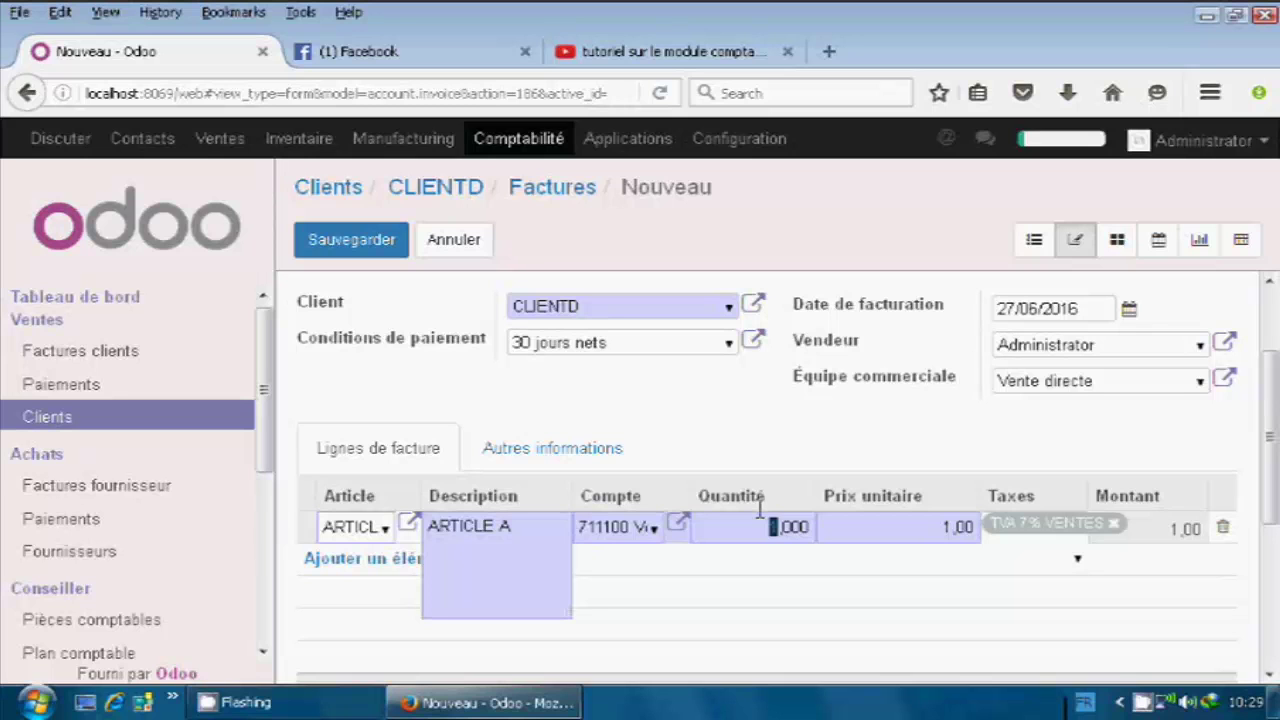
type("70")
left_click(893, 530)
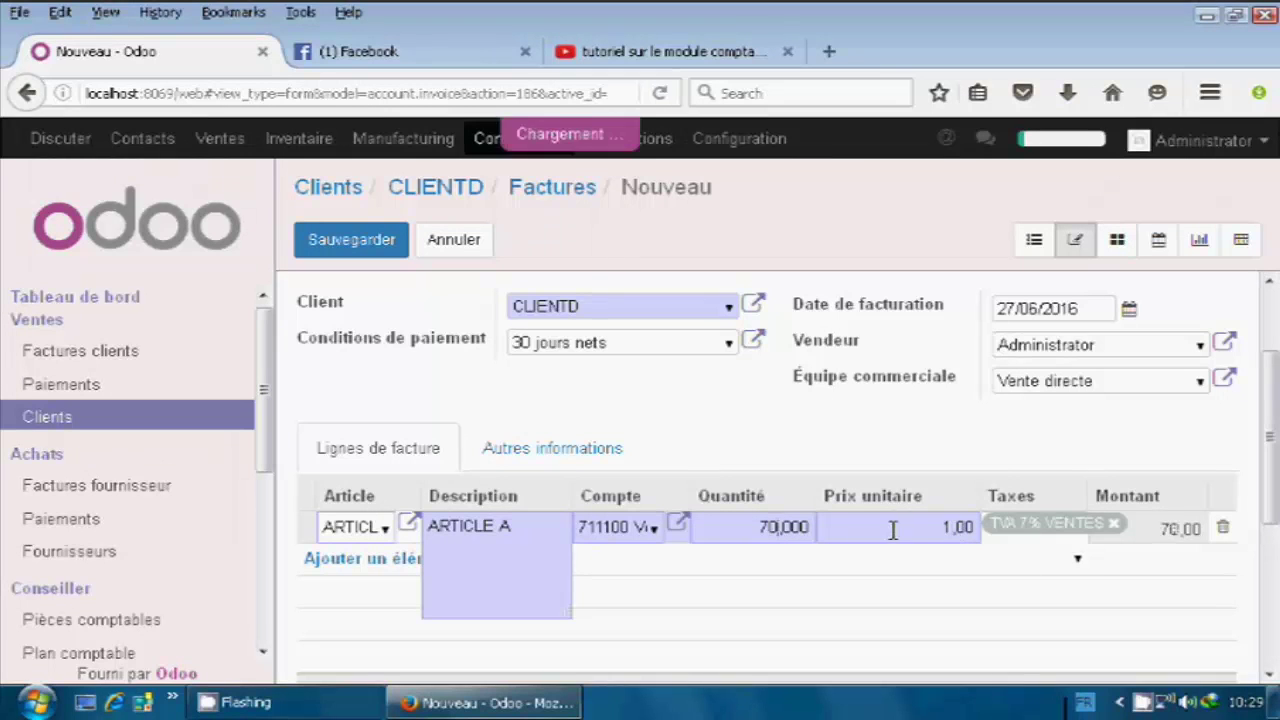
key("BackSpace")
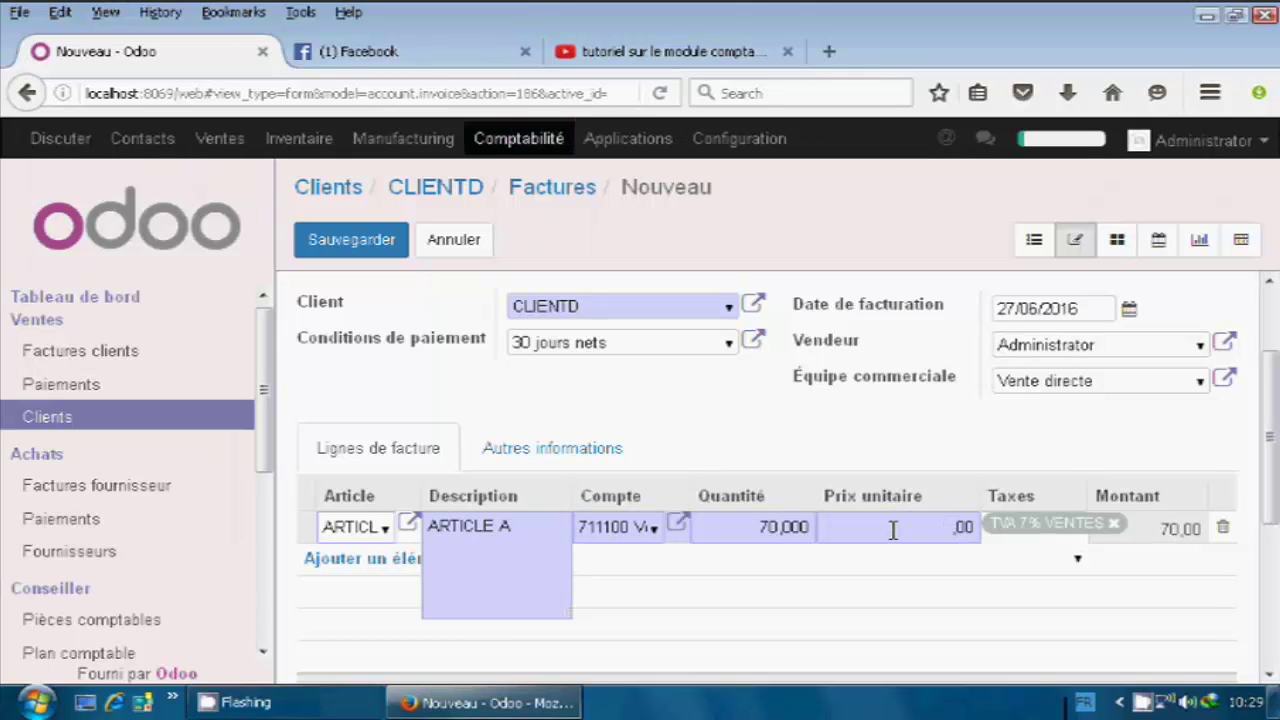
type("100")
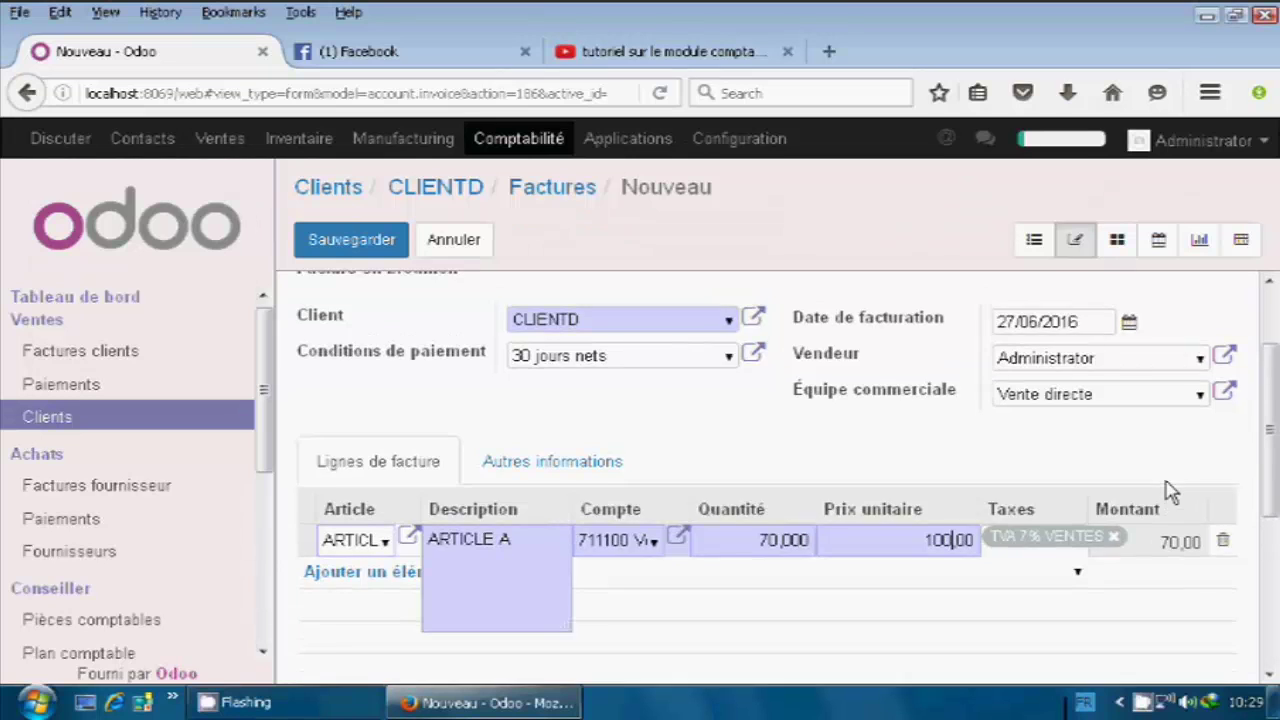
scroll(815, 438, "up", 2)
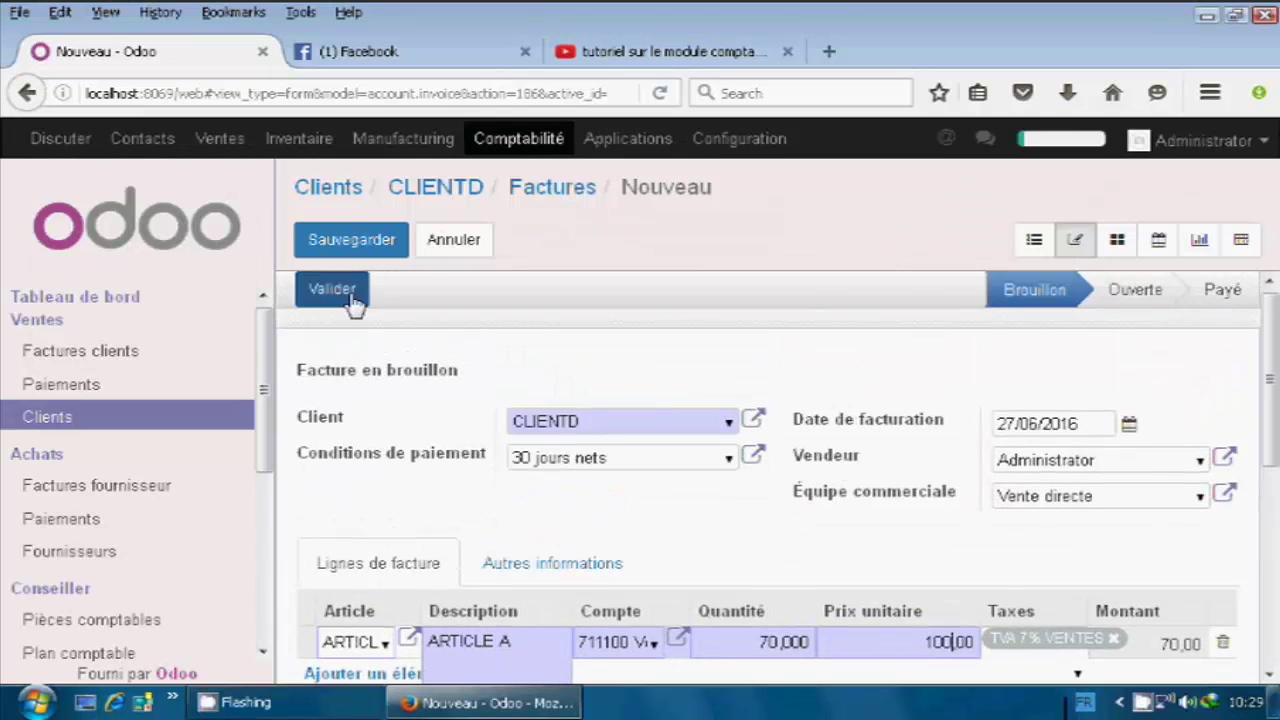
left_click(355, 258)
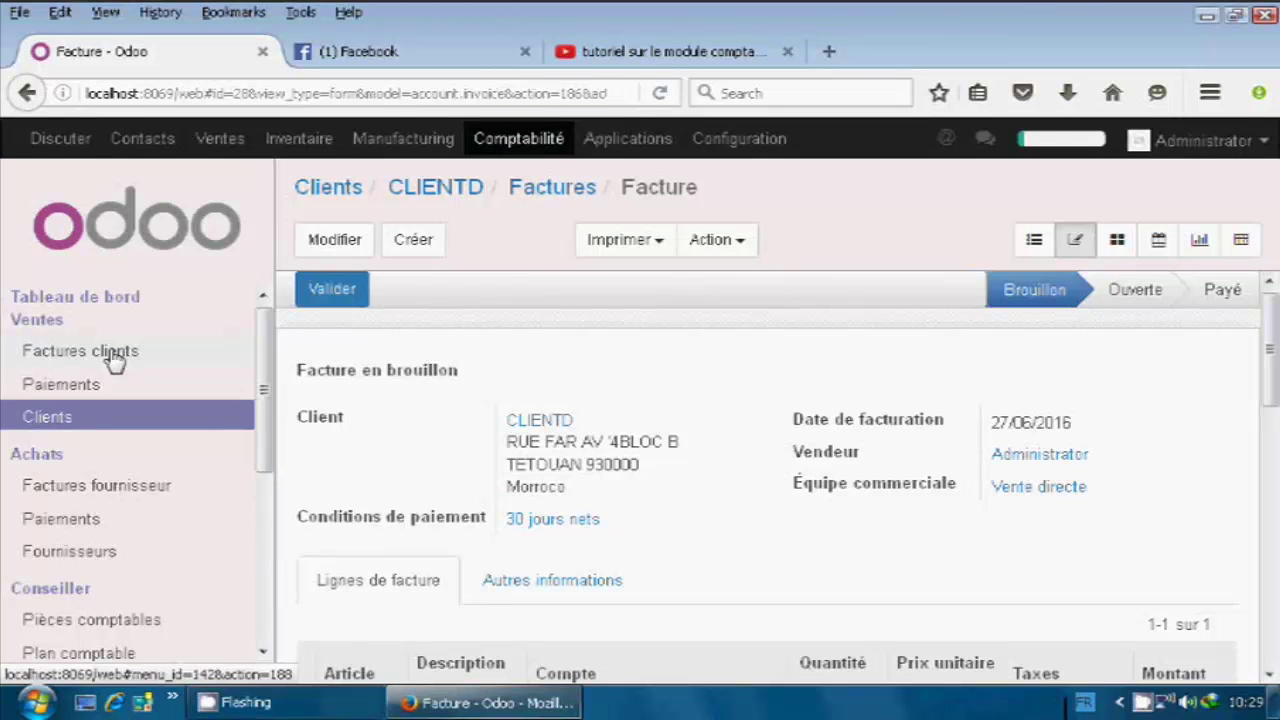
Open Factures clients and reopen CLIENTD's 7 490,00 draft invoice.
left_click(115, 358)
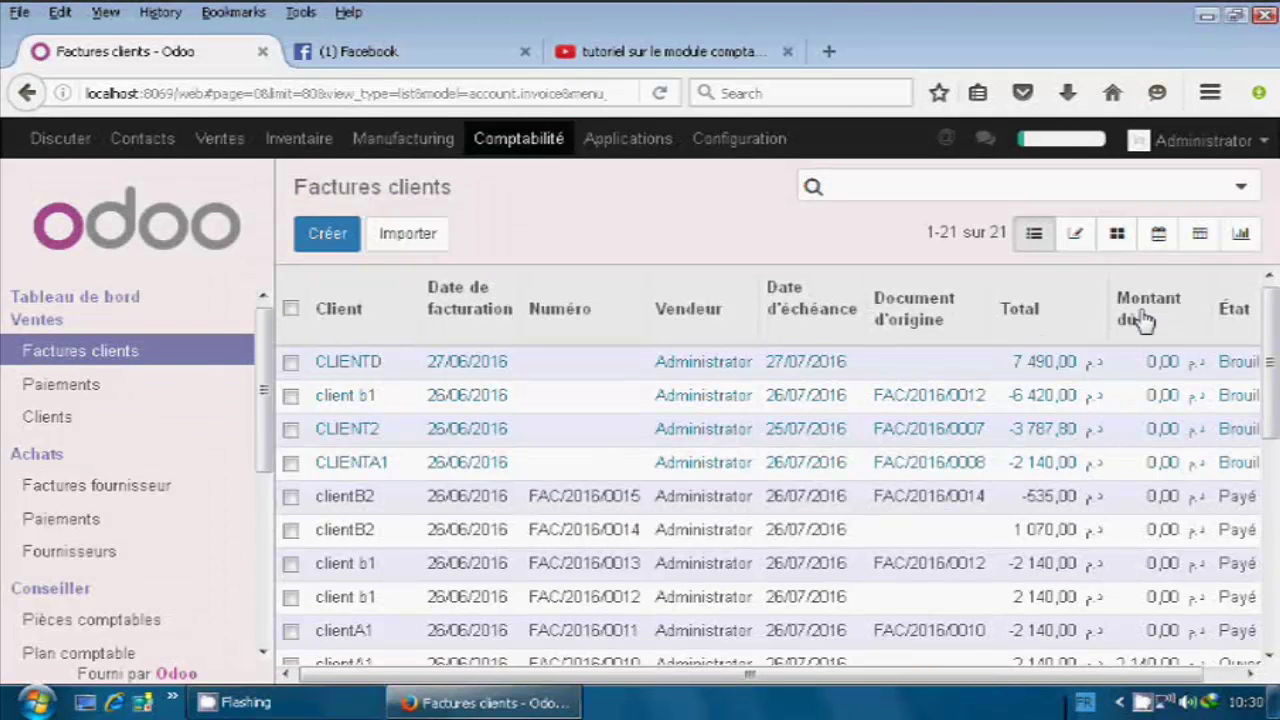
left_click(1250, 676)
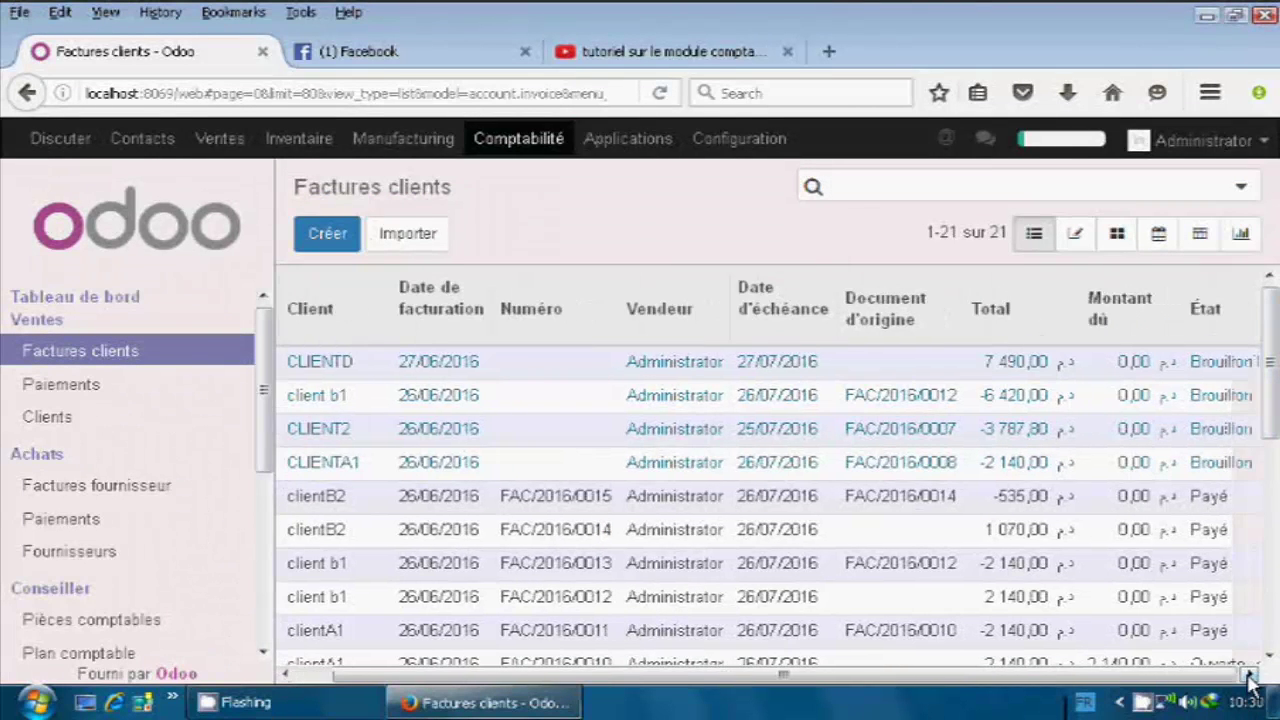
left_click(320, 366)
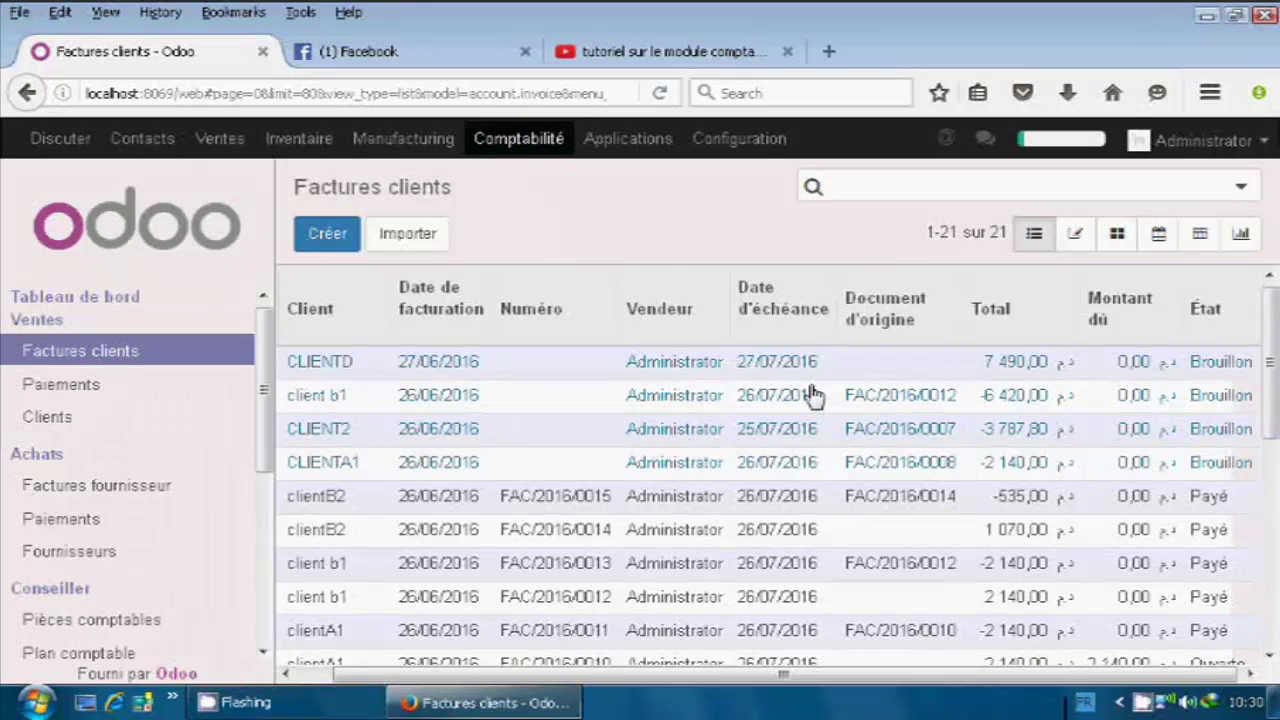
Open CLIENTD's draft invoice and validate it as FAC/2016/0016.
left_click(572, 372)
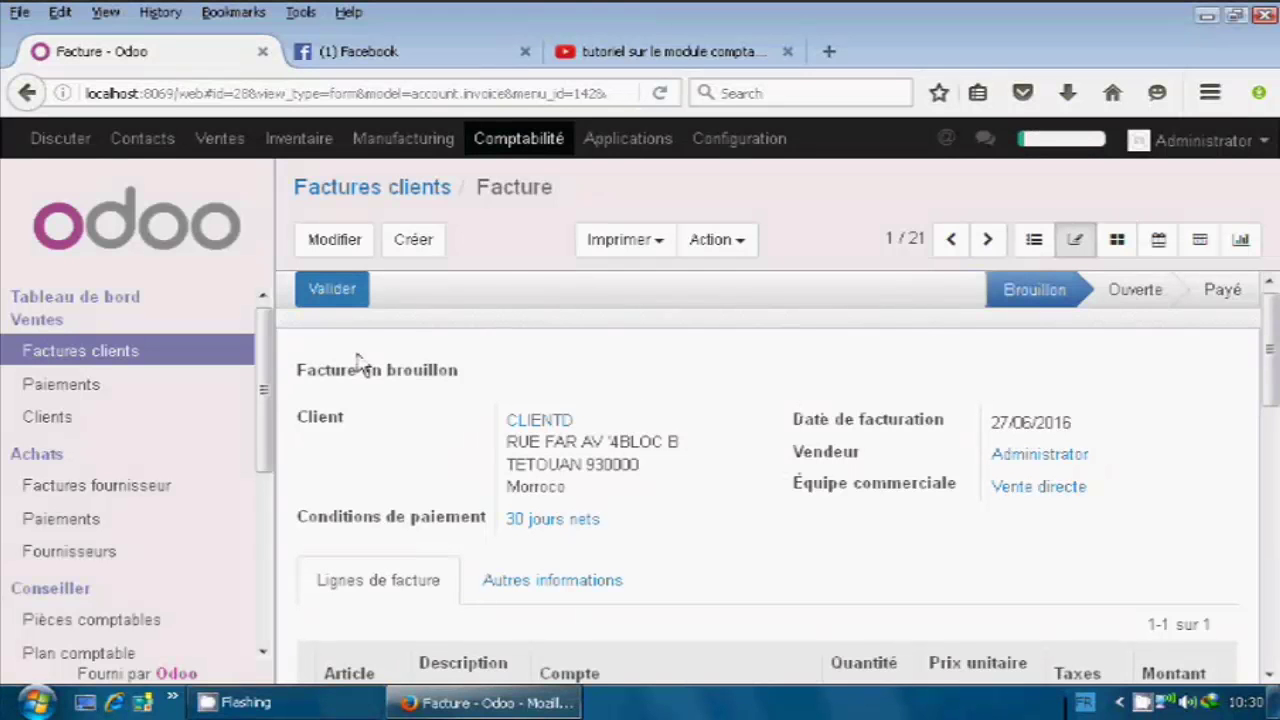
left_click(335, 295)
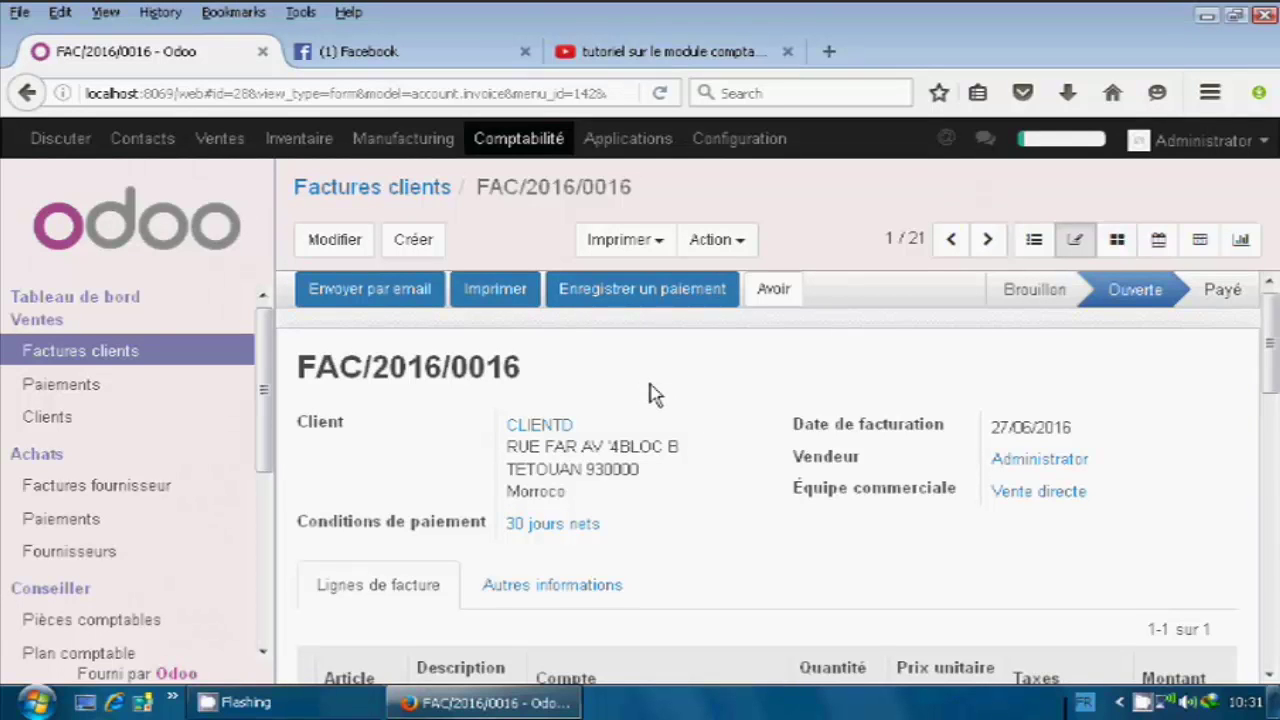
Pay the 7 490,00 on FAC/2016/0016 using the Banque (MAD) payment method.
left_click(642, 306)
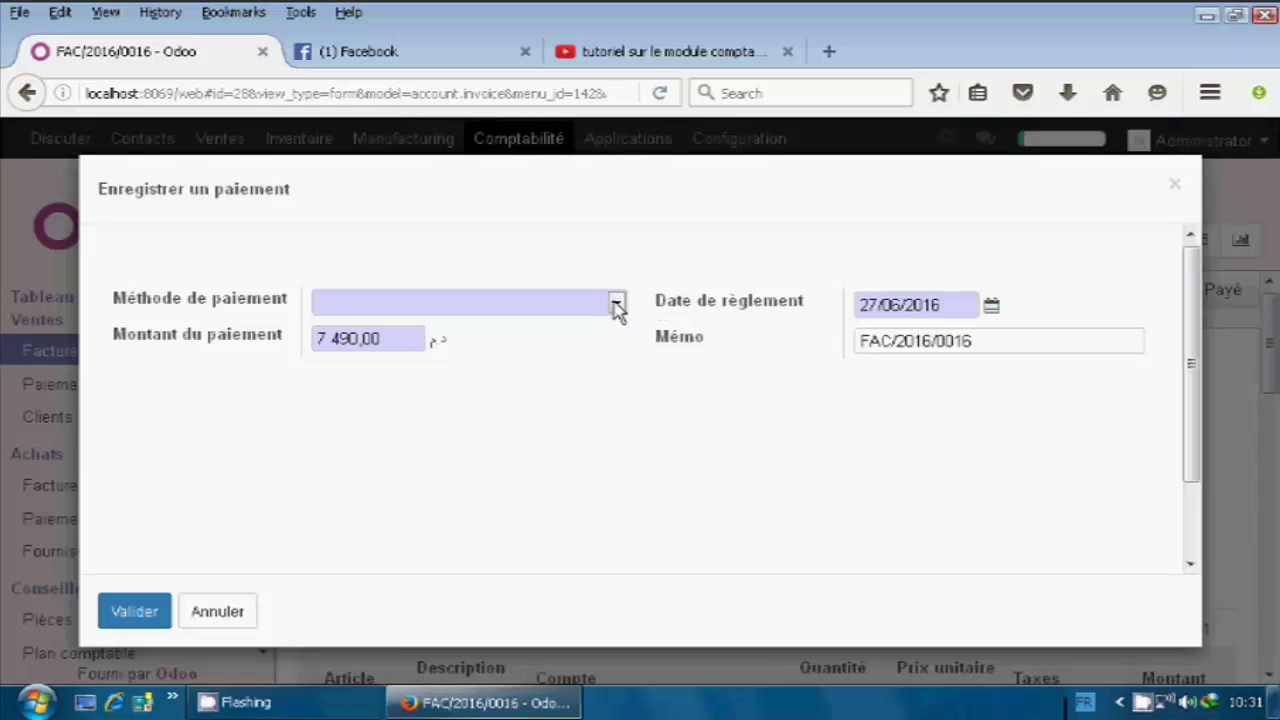
left_click(616, 305)
left_click(491, 343)
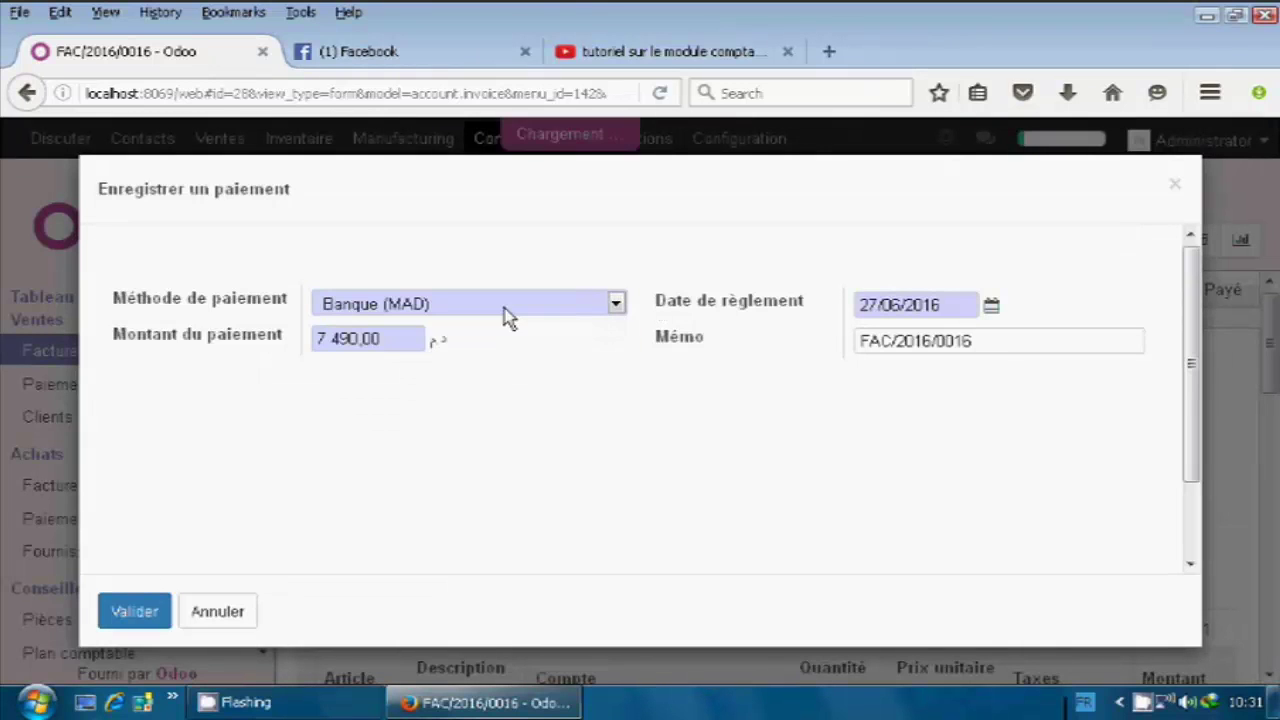
left_click(135, 614)
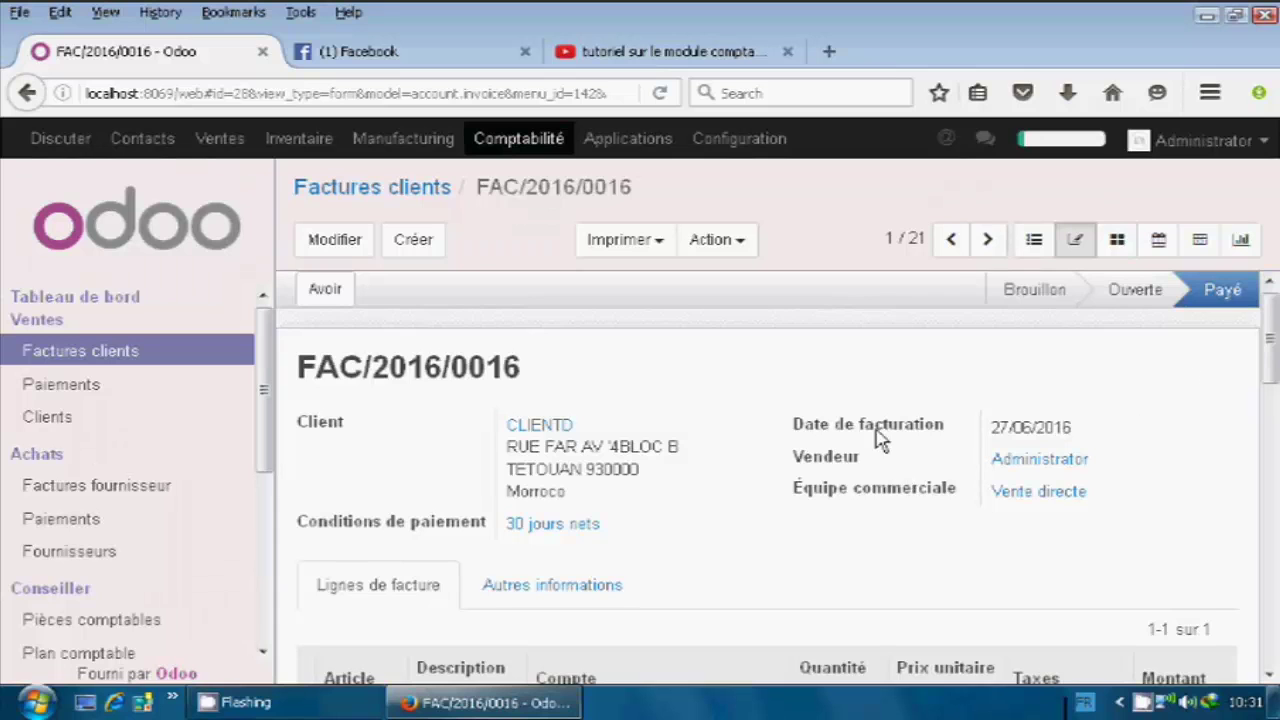
scroll(835, 530, "down", 2)
scroll(835, 530, "up", 2)
Create a draft credit note (avoir) for FAC/2016/0016 with motif 001100.
left_click(312, 294)
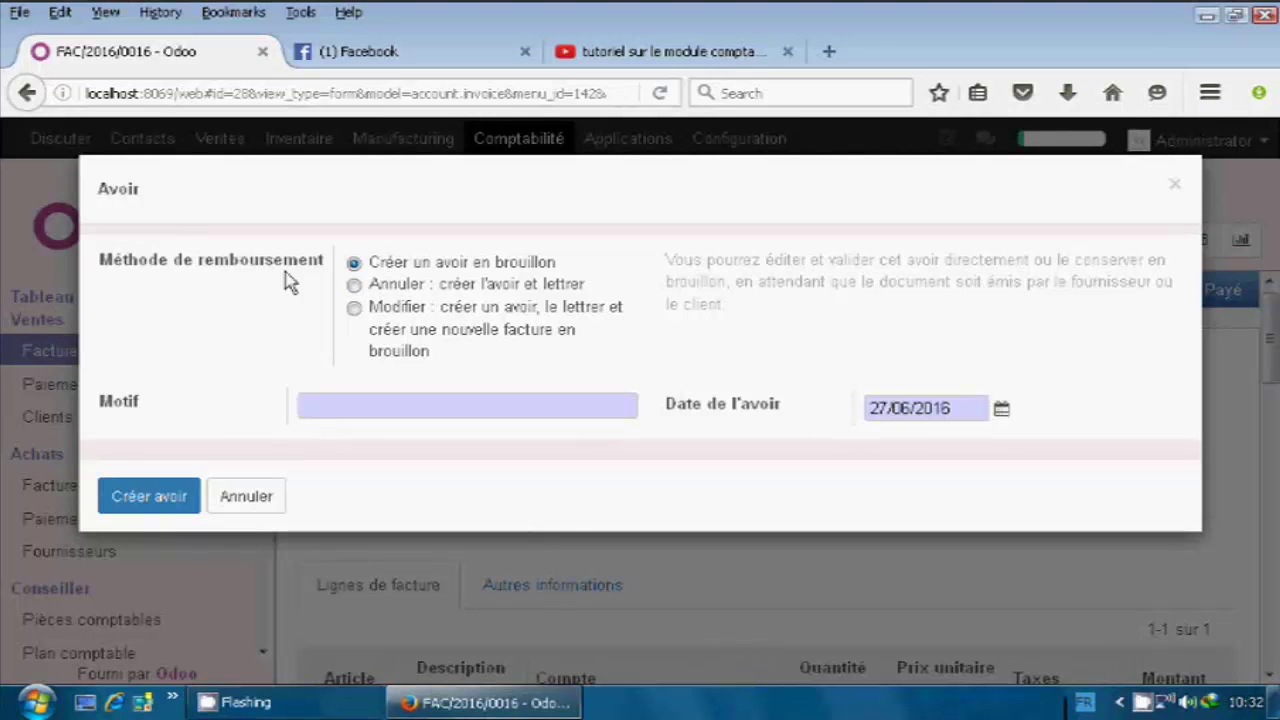
left_click(353, 267)
left_click(403, 408)
type("001100")
left_click(150, 515)
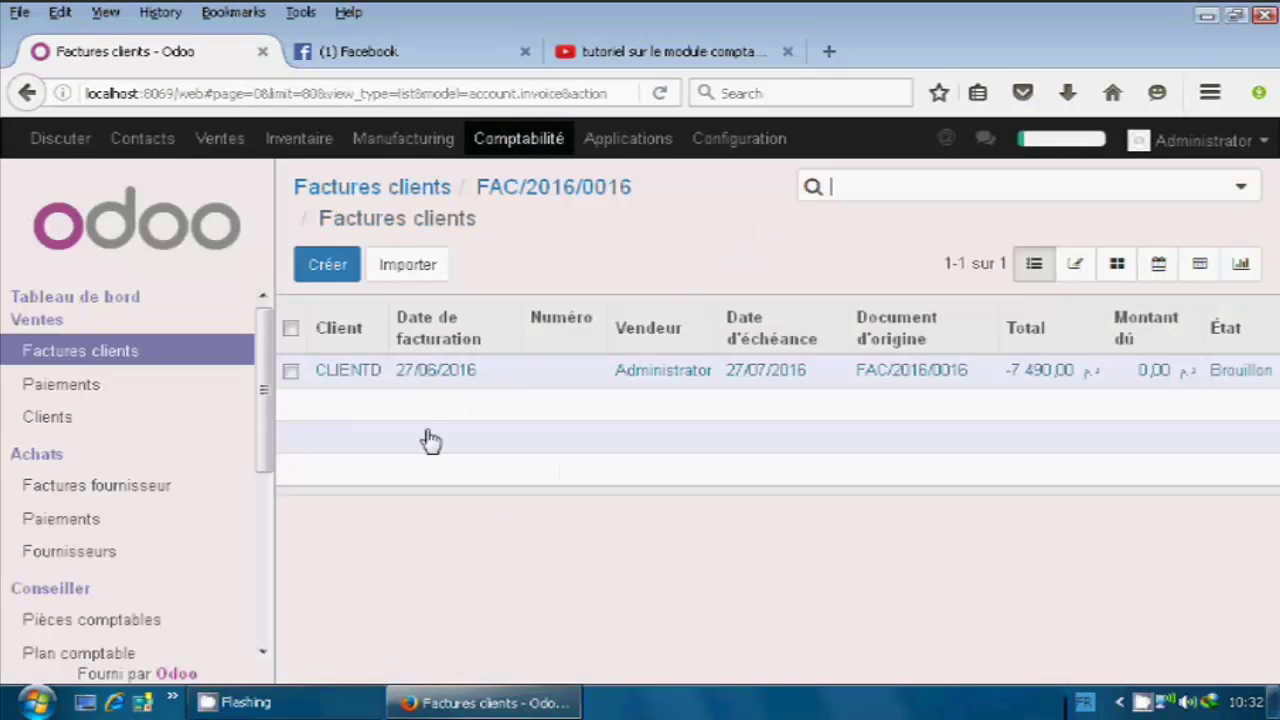
On CLIENTD's draft credit note, change ARTICLE A quantity from 70 to 60 and save.
left_click(406, 384)
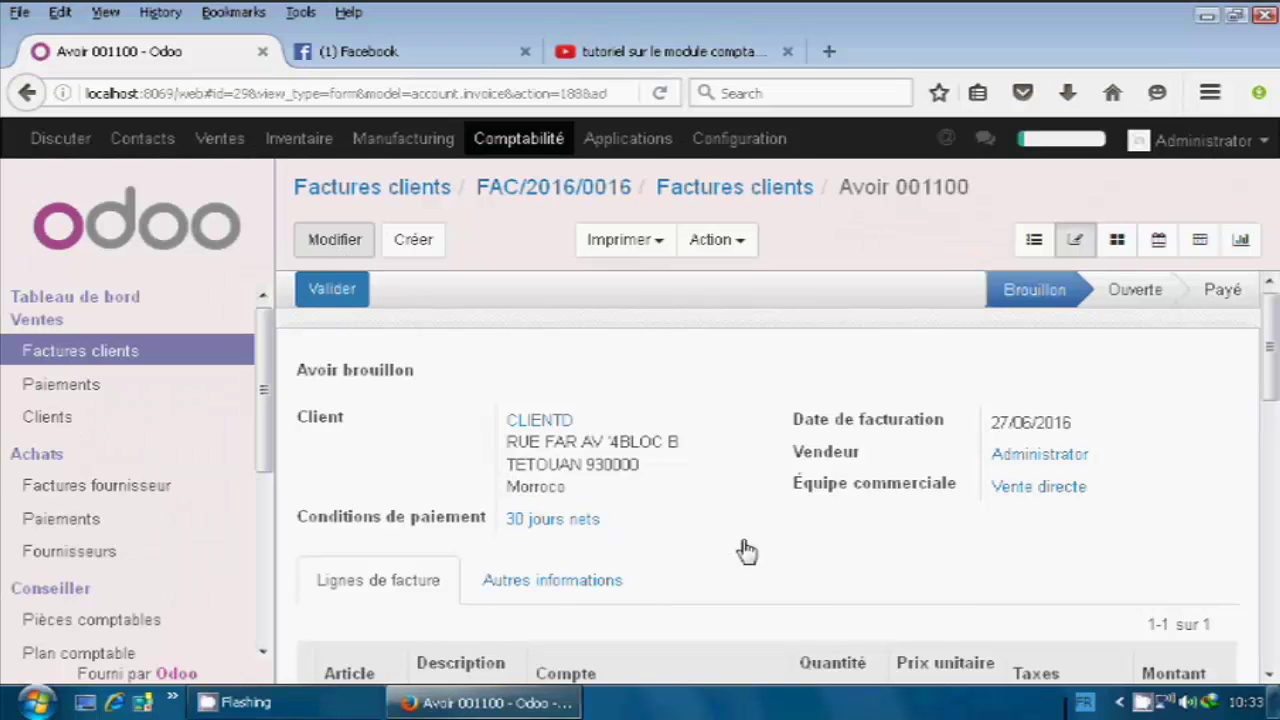
scroll(723, 500, "down", 3)
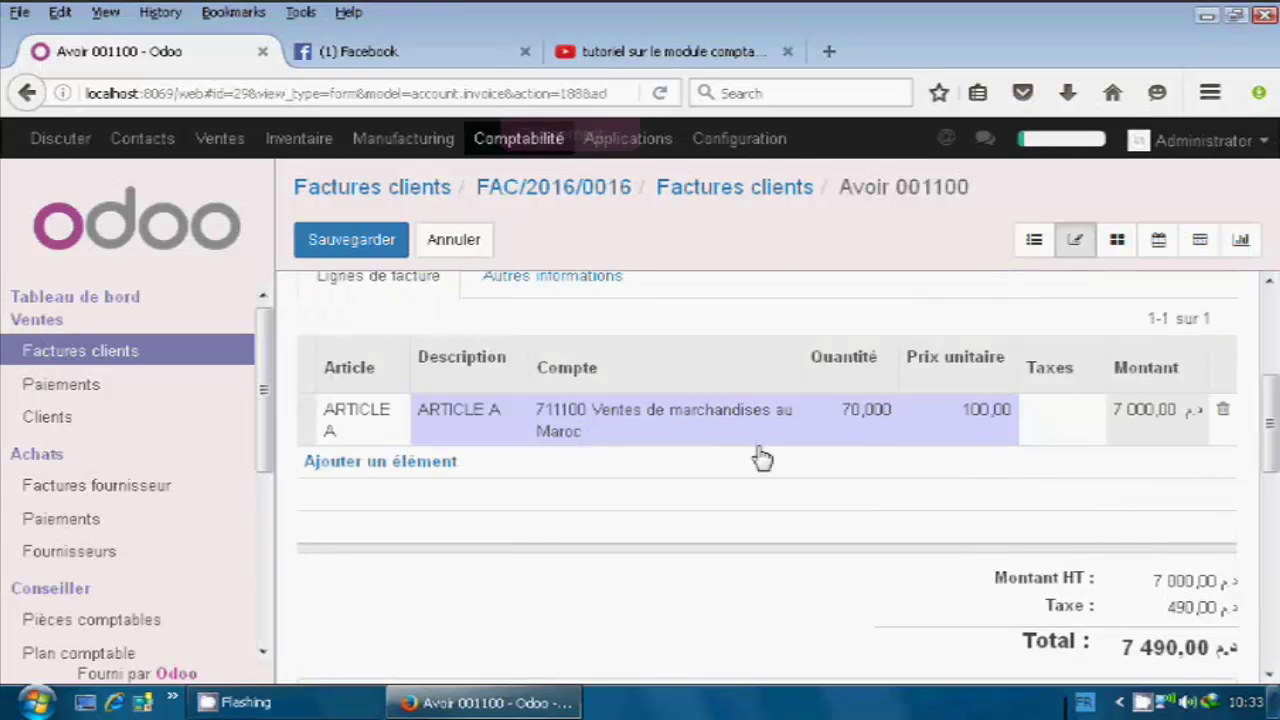
left_click(824, 420)
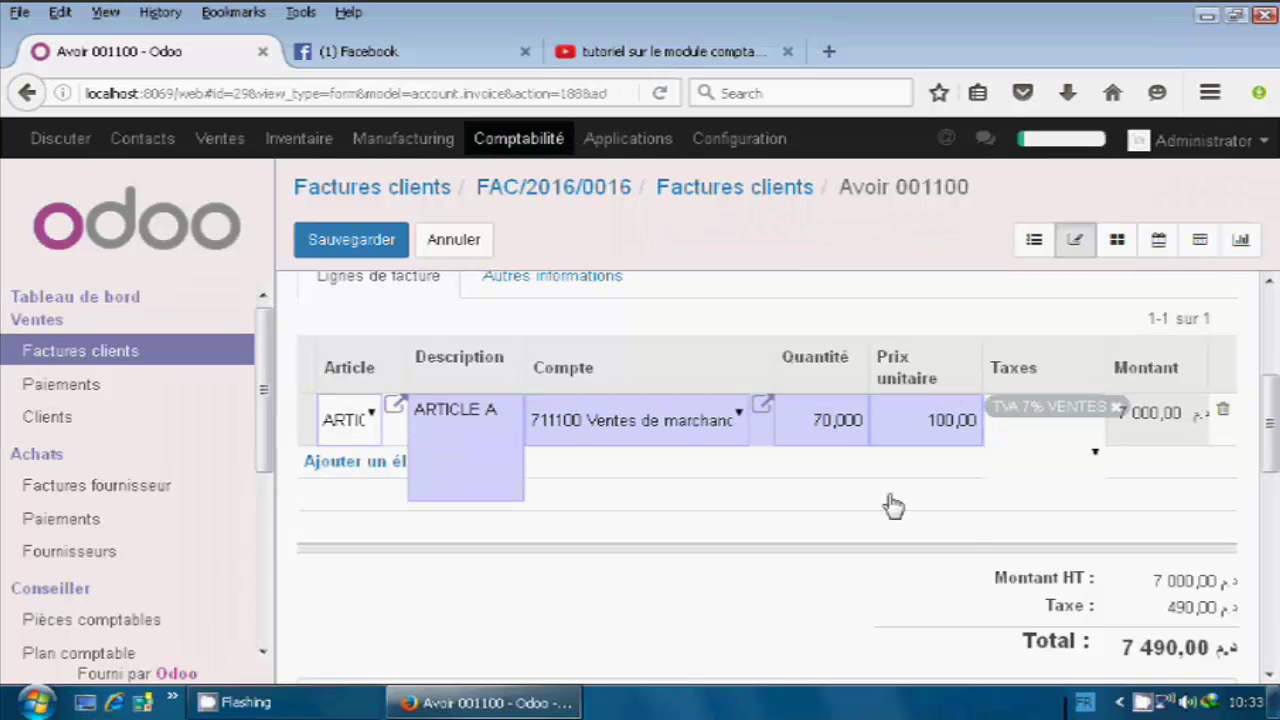
key("BackSpace")
type("6")
scroll(958, 493, "up", 5)
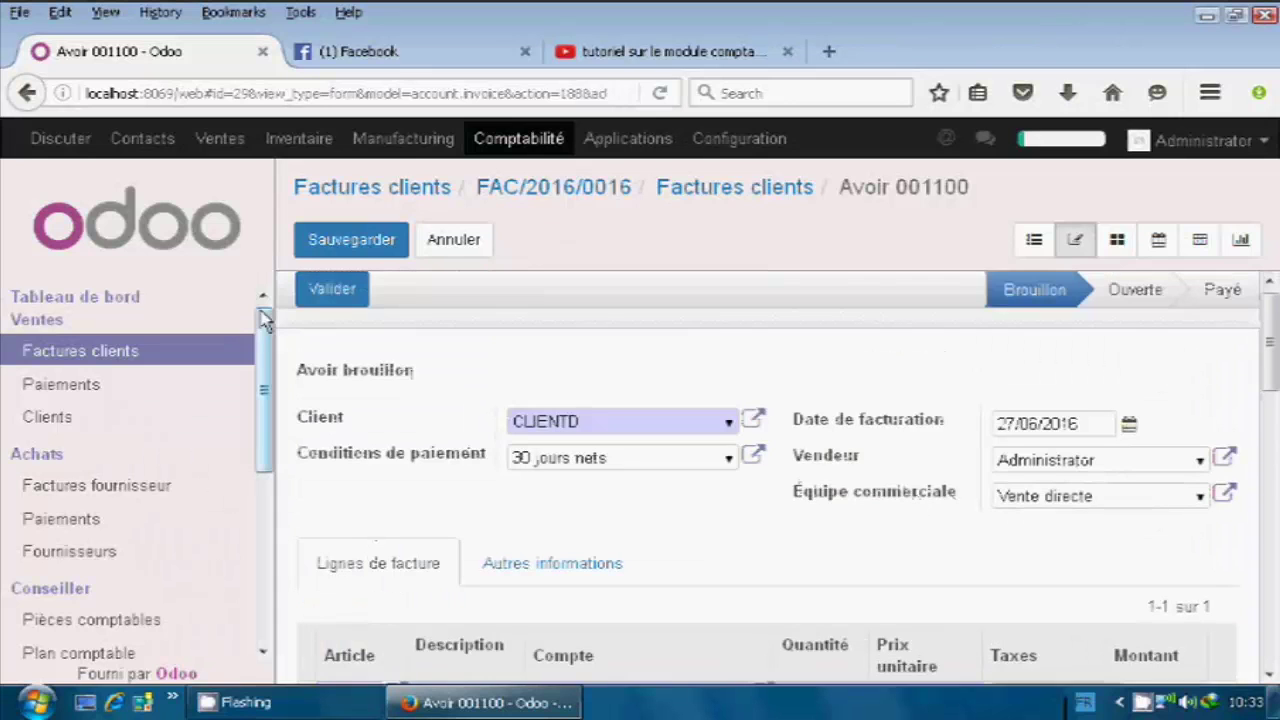
left_click(330, 287)
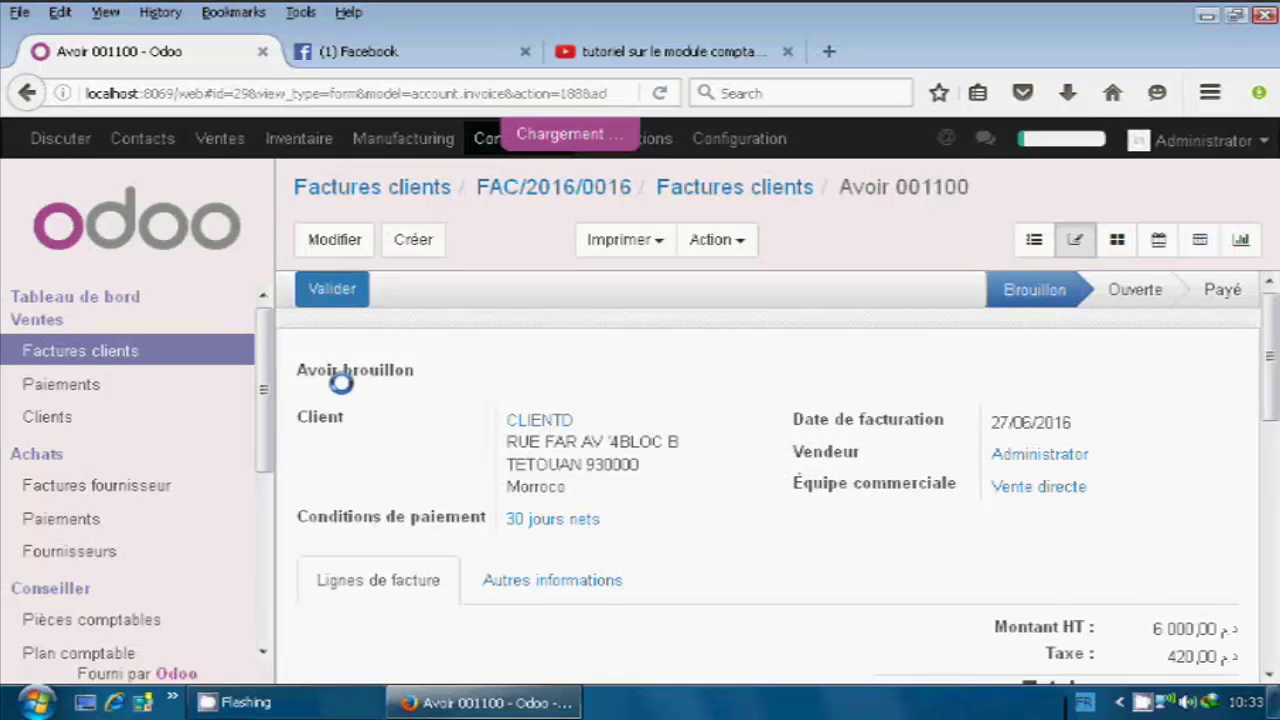
Validate the credit note as FAC/2016/0017 and pay its 6 420,00 via Banque (MAD).
left_click(333, 290)
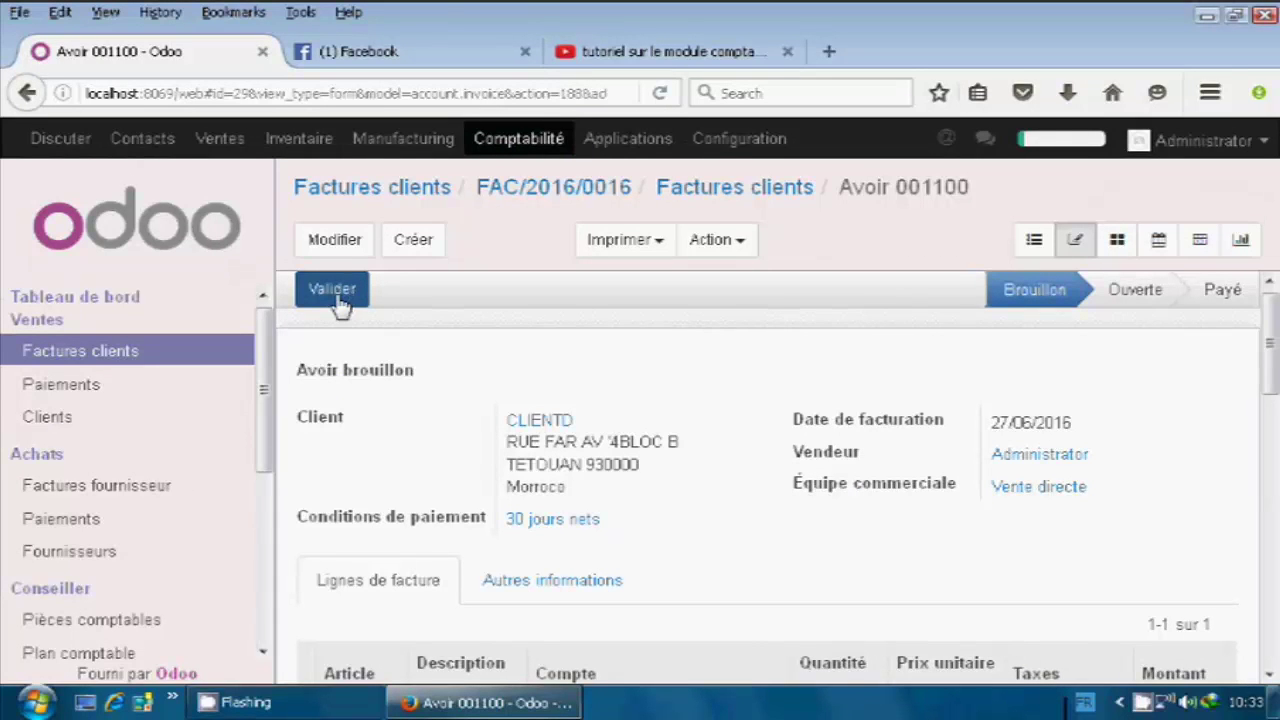
left_click(335, 300)
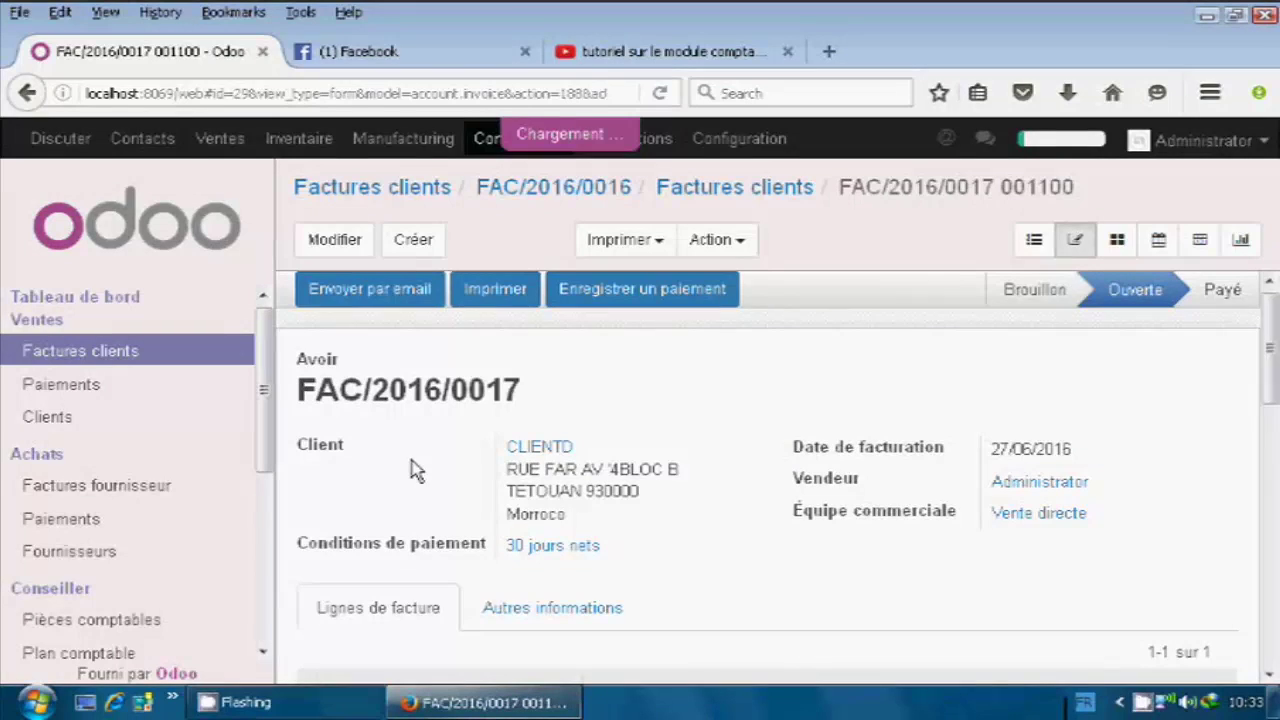
left_click(634, 292)
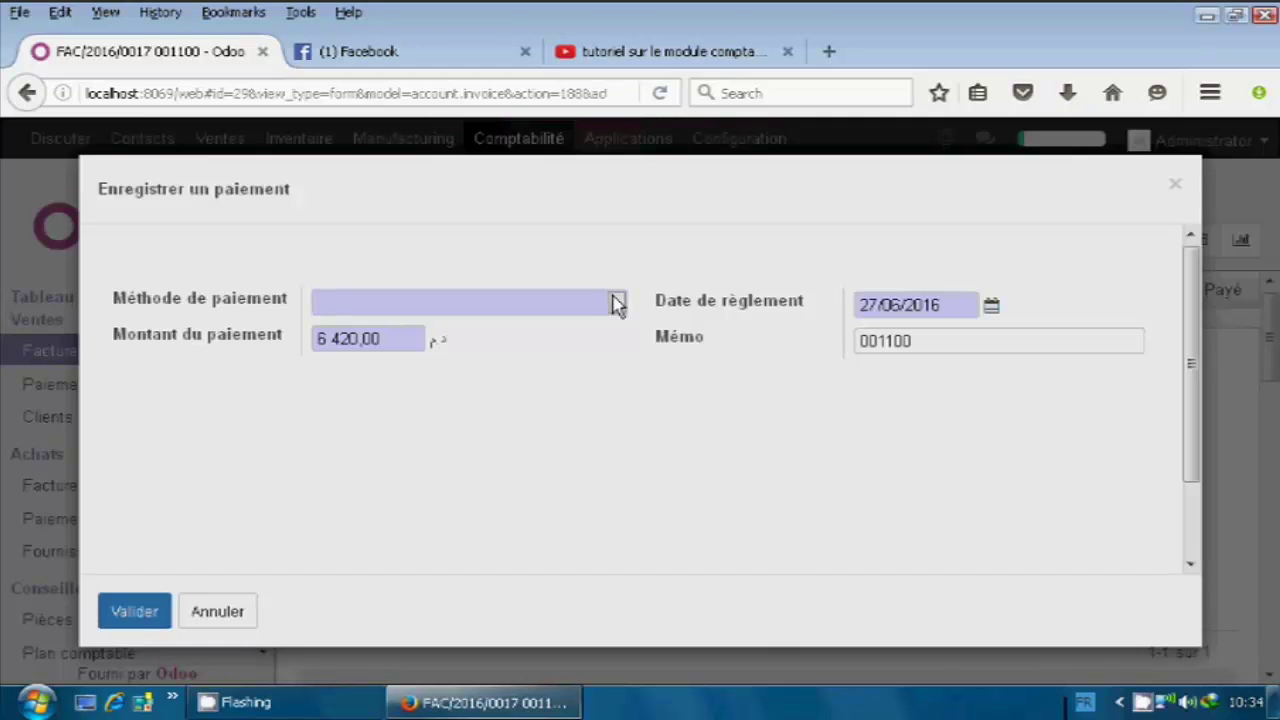
left_click(618, 306)
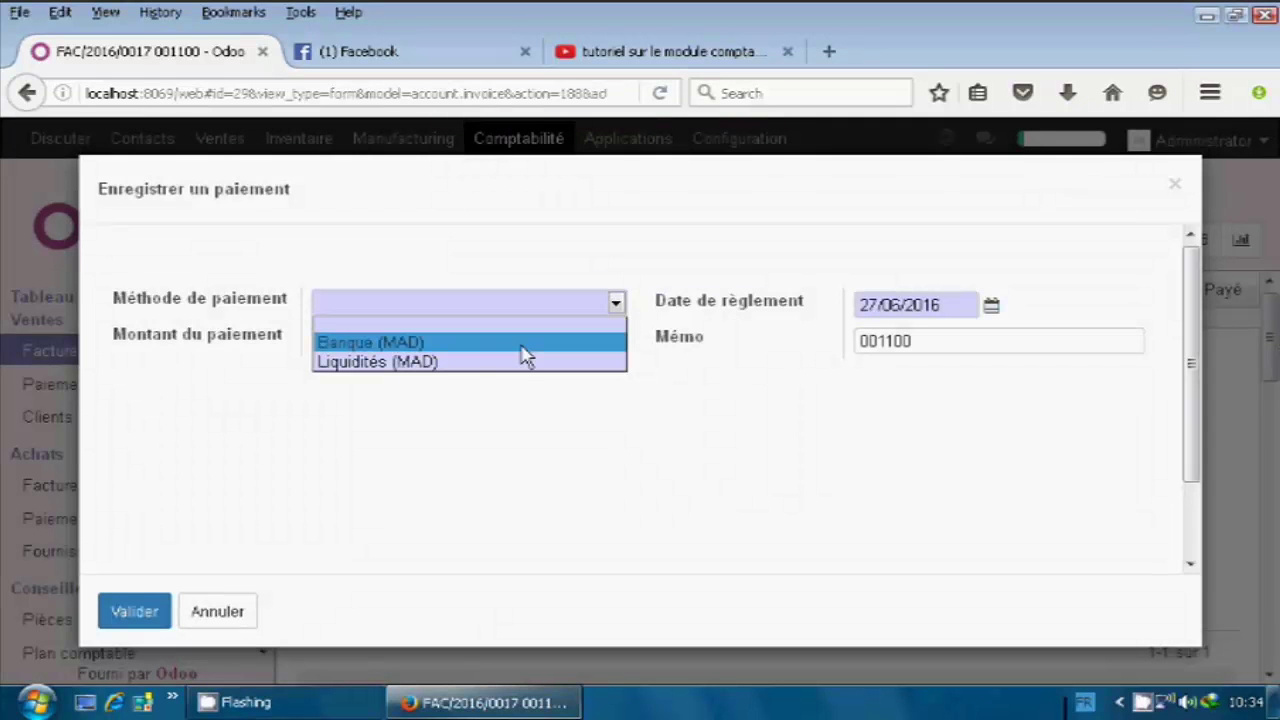
left_click(471, 355)
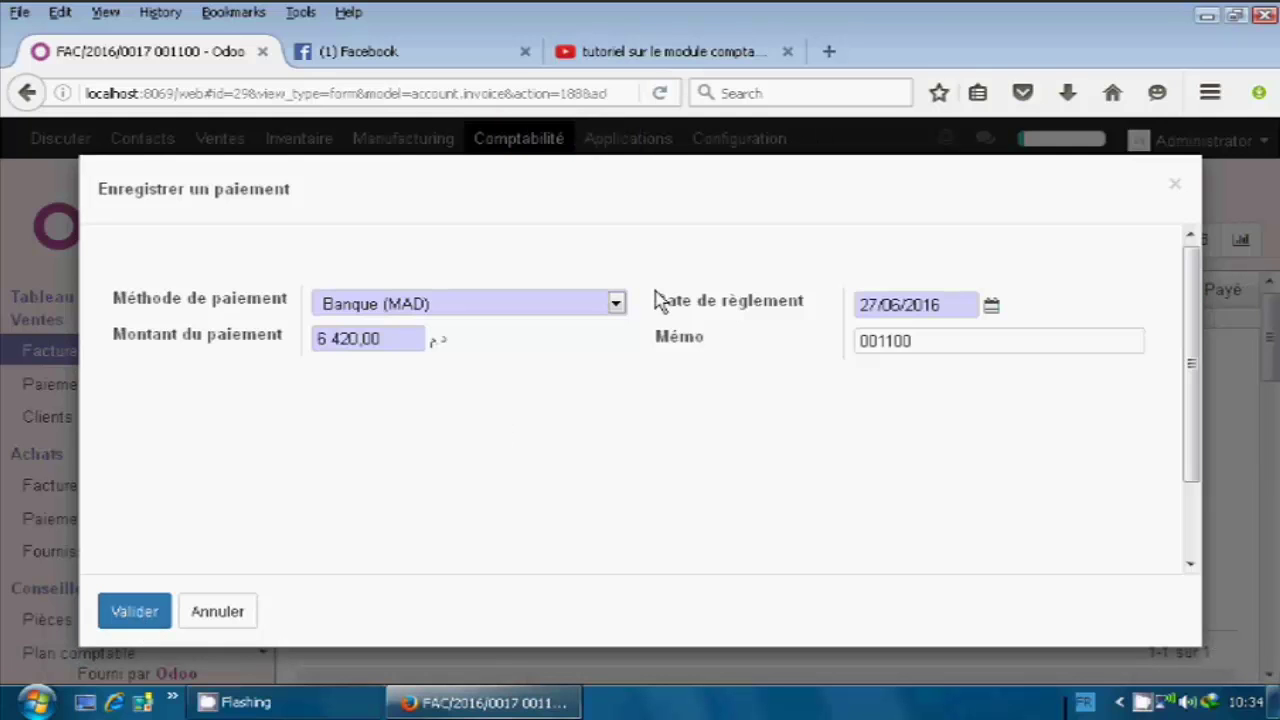
left_click(157, 613)
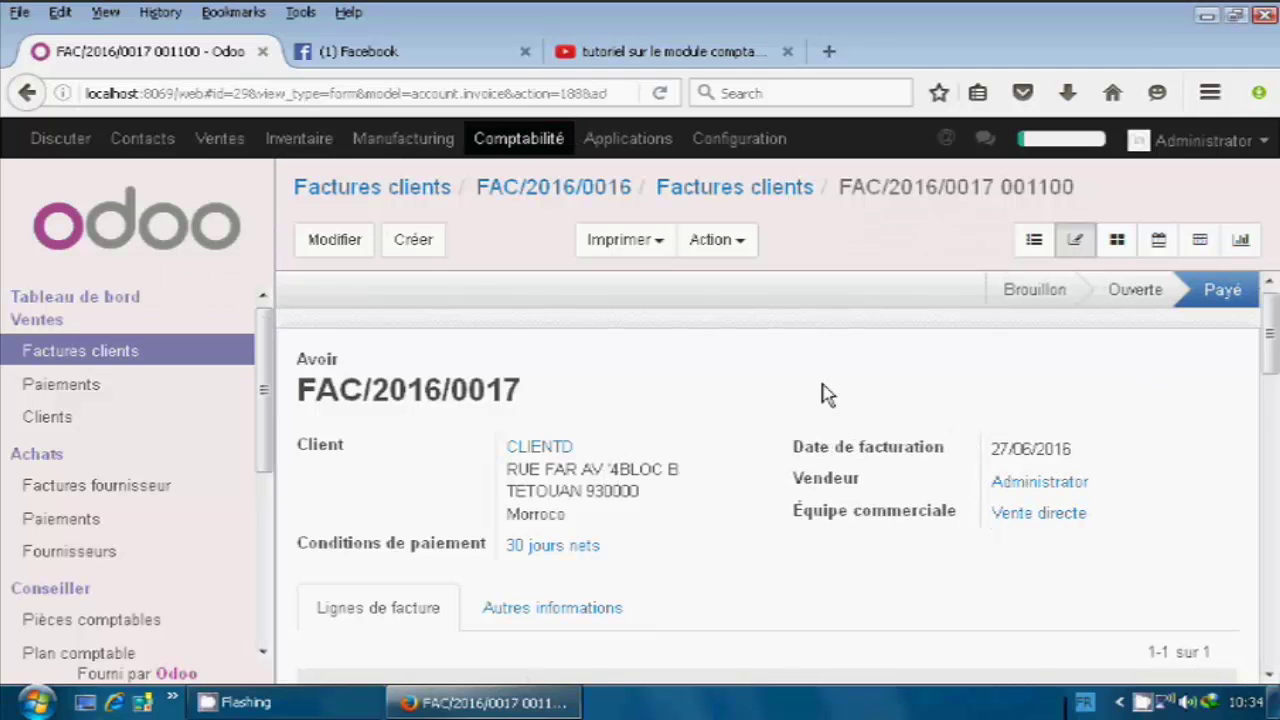
scroll(830, 410, "down", 3)
scroll(952, 537, "up", 3)
Review the Factures clients list, then switch to Paiements under Ventes.
left_click(82, 358)
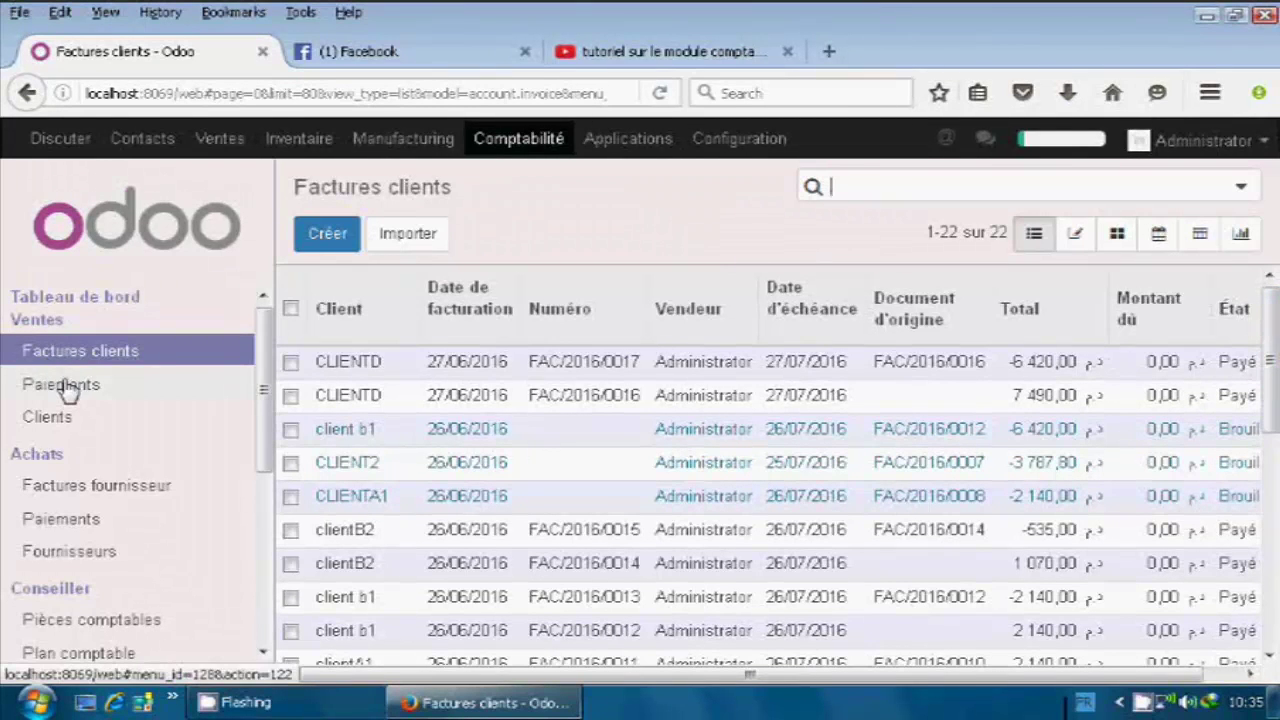
left_click(62, 388)
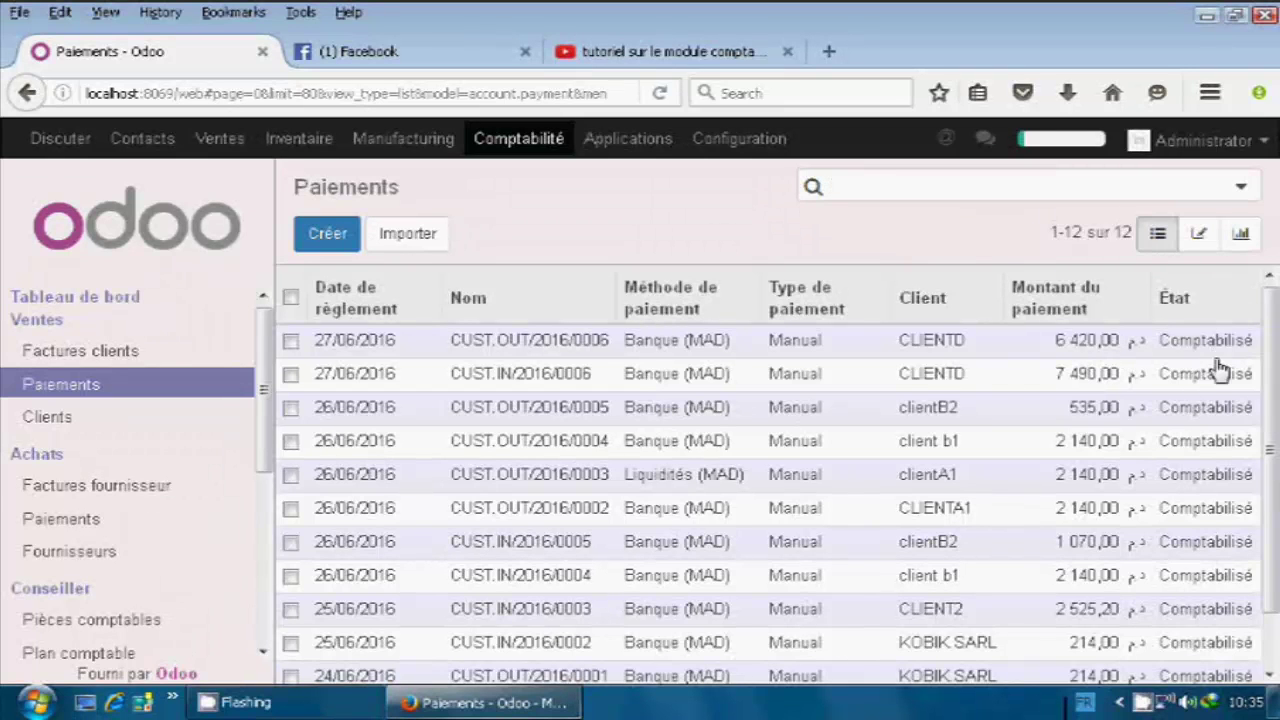
Show journal items of payment CUST.OUT/2016/0006, scrolling to reveal the 6 420,00 Crédit column.
left_click(1180, 346)
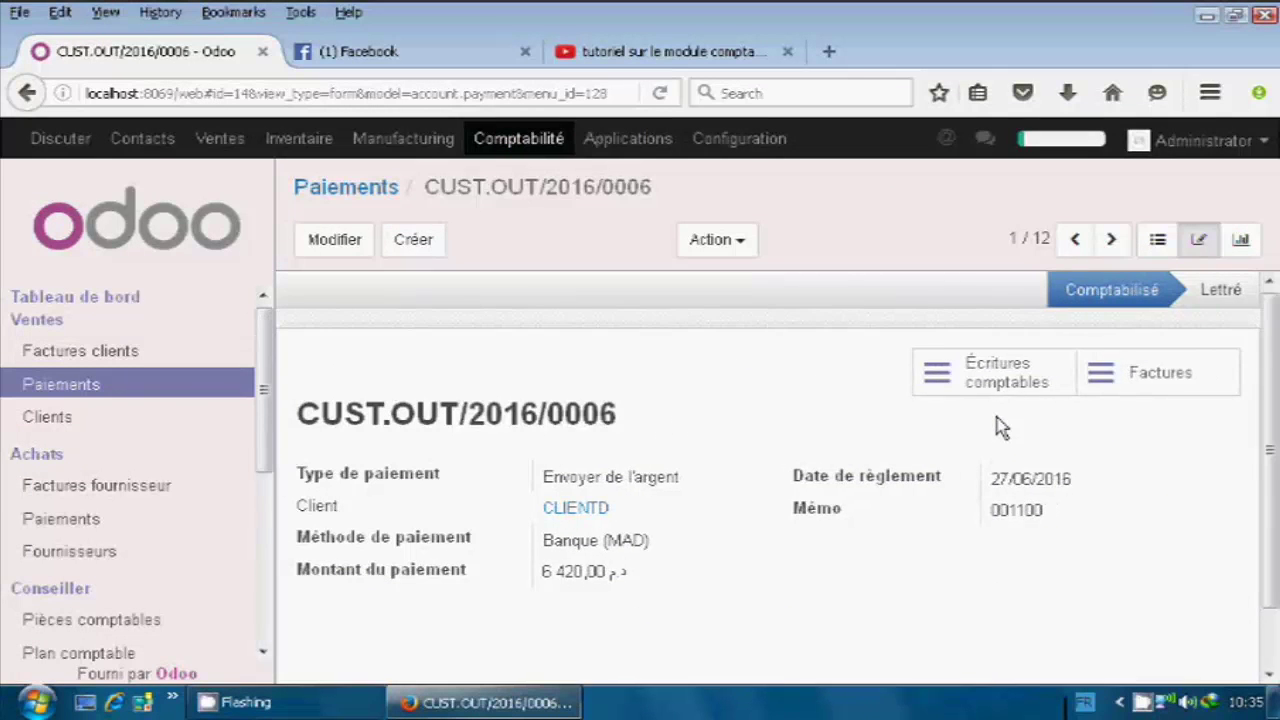
left_click(947, 376)
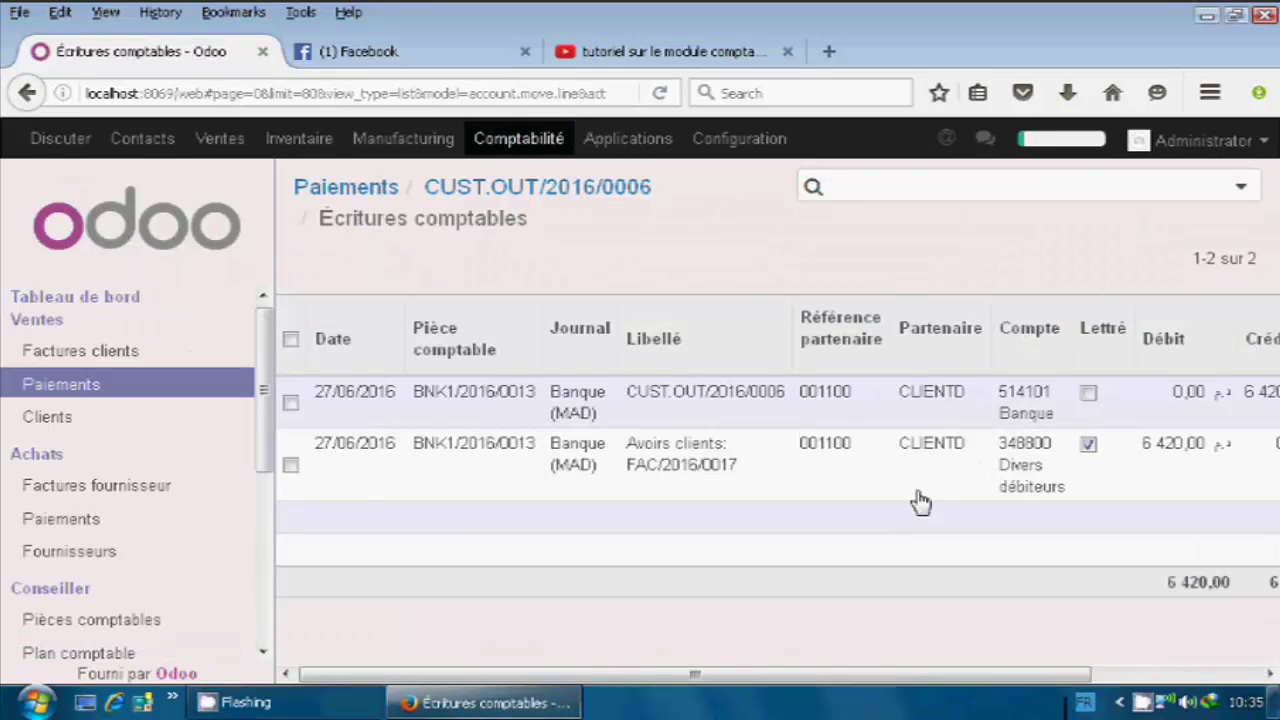
left_click_drag(870, 662, 1030, 671)
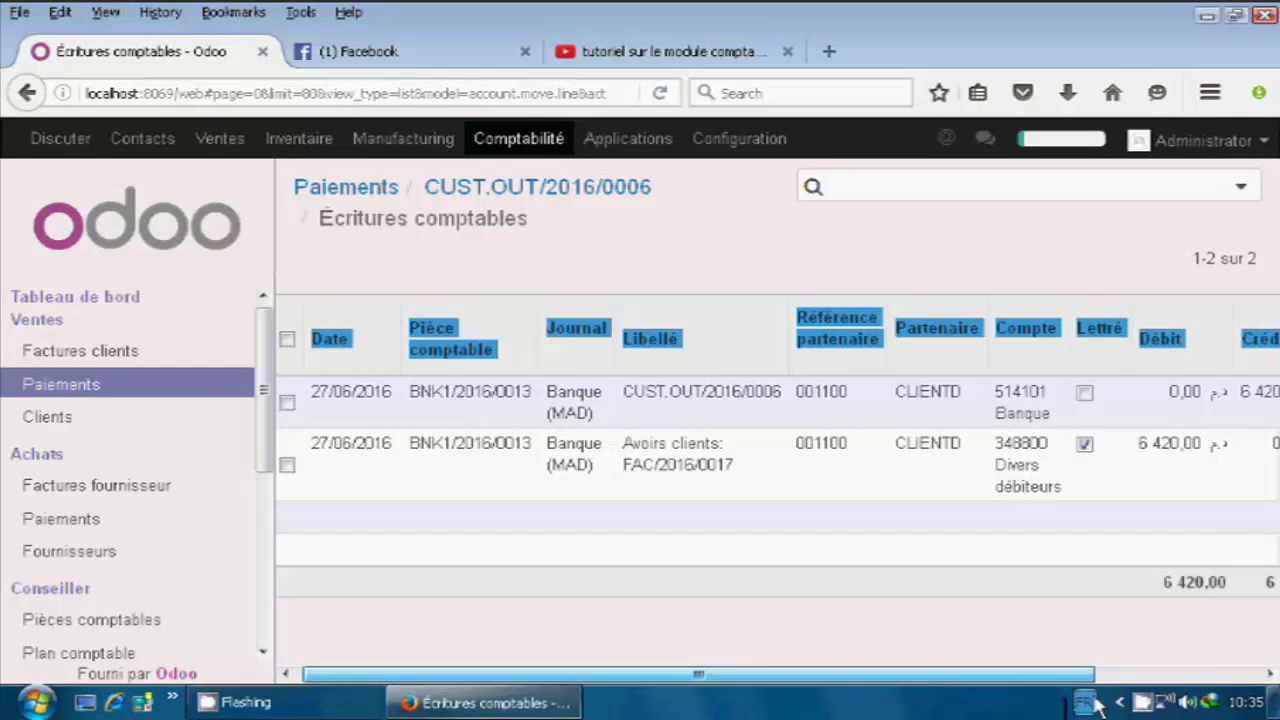
left_click(1112, 607)
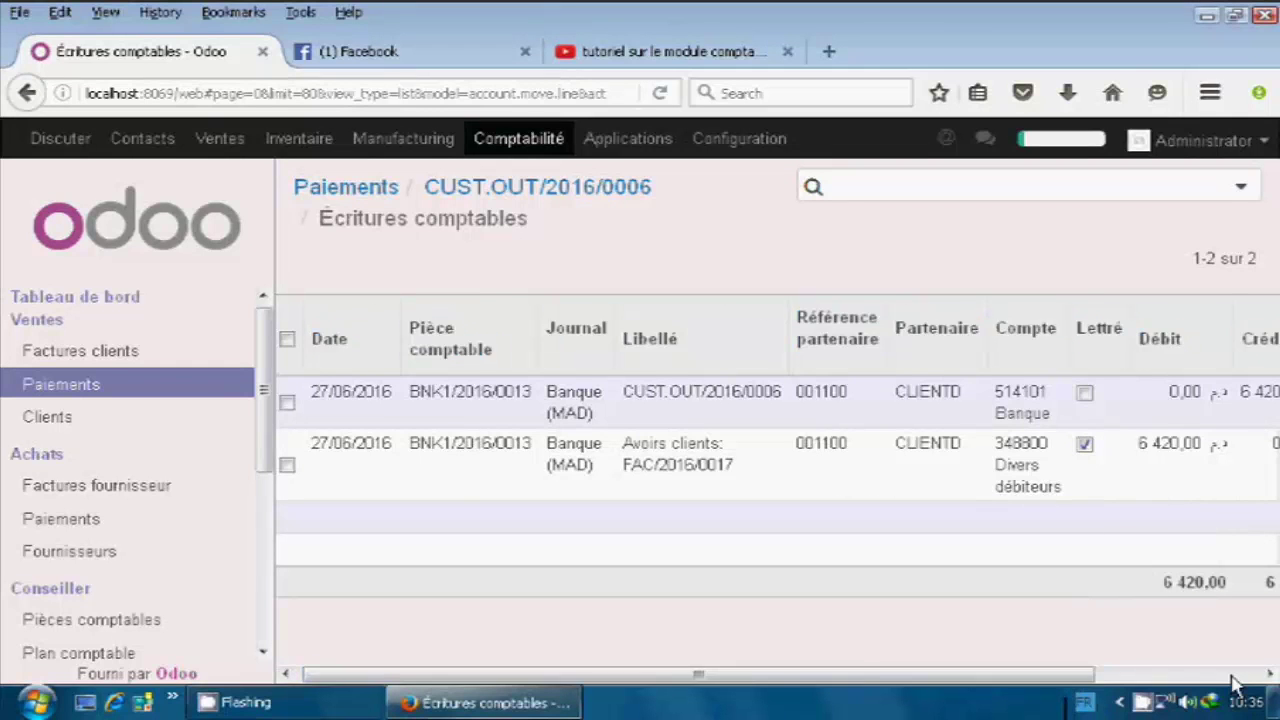
left_click(1231, 676)
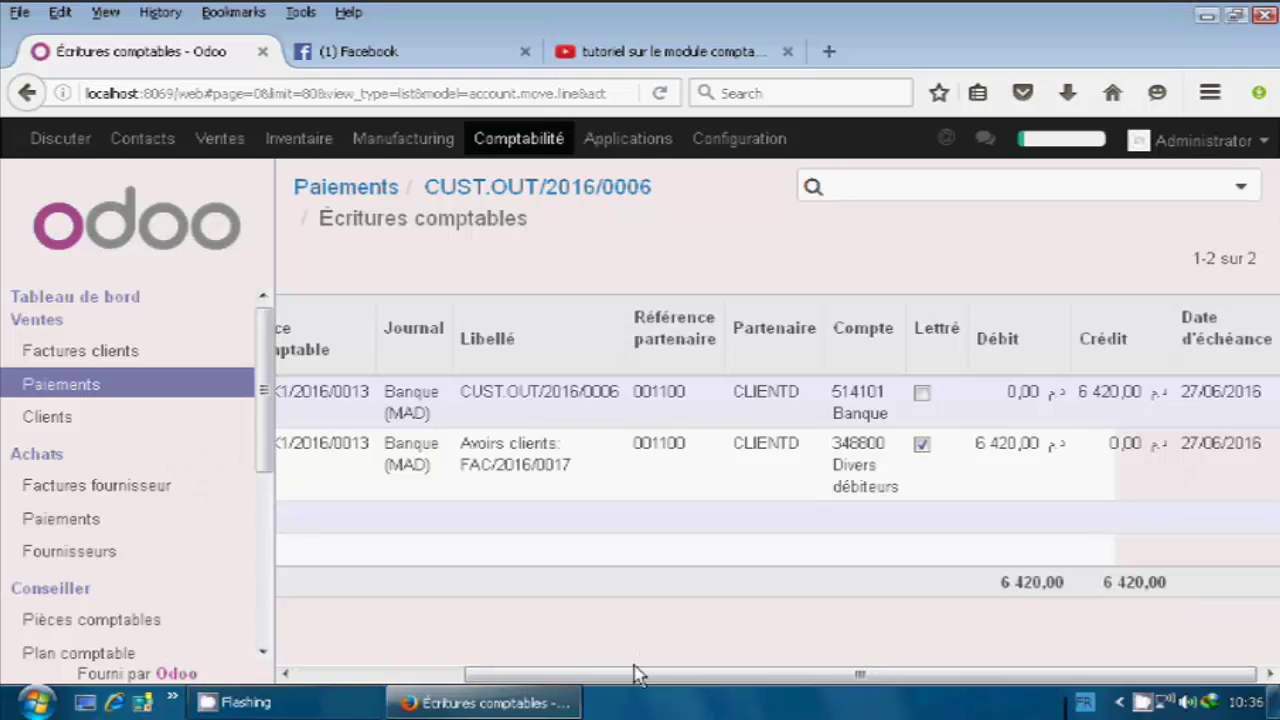
left_click_drag(634, 674, 487, 654)
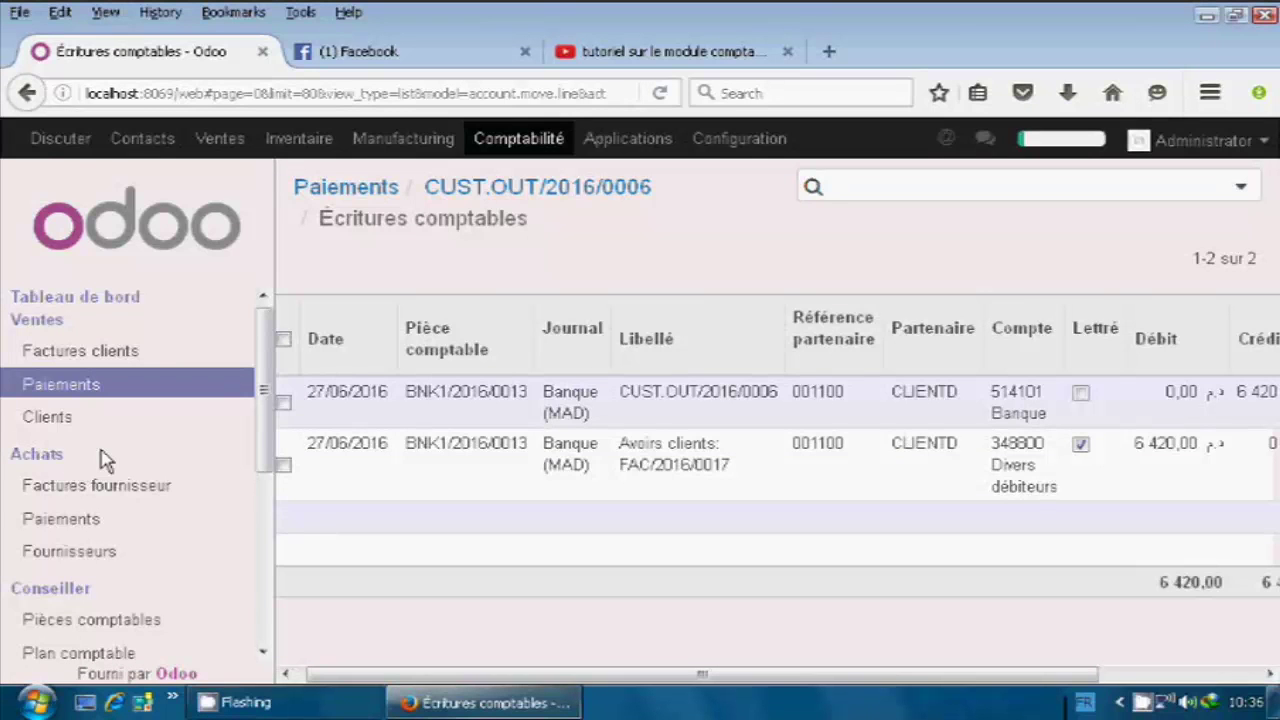
Open the Fournisseurs list under Achats.
left_click(114, 552)
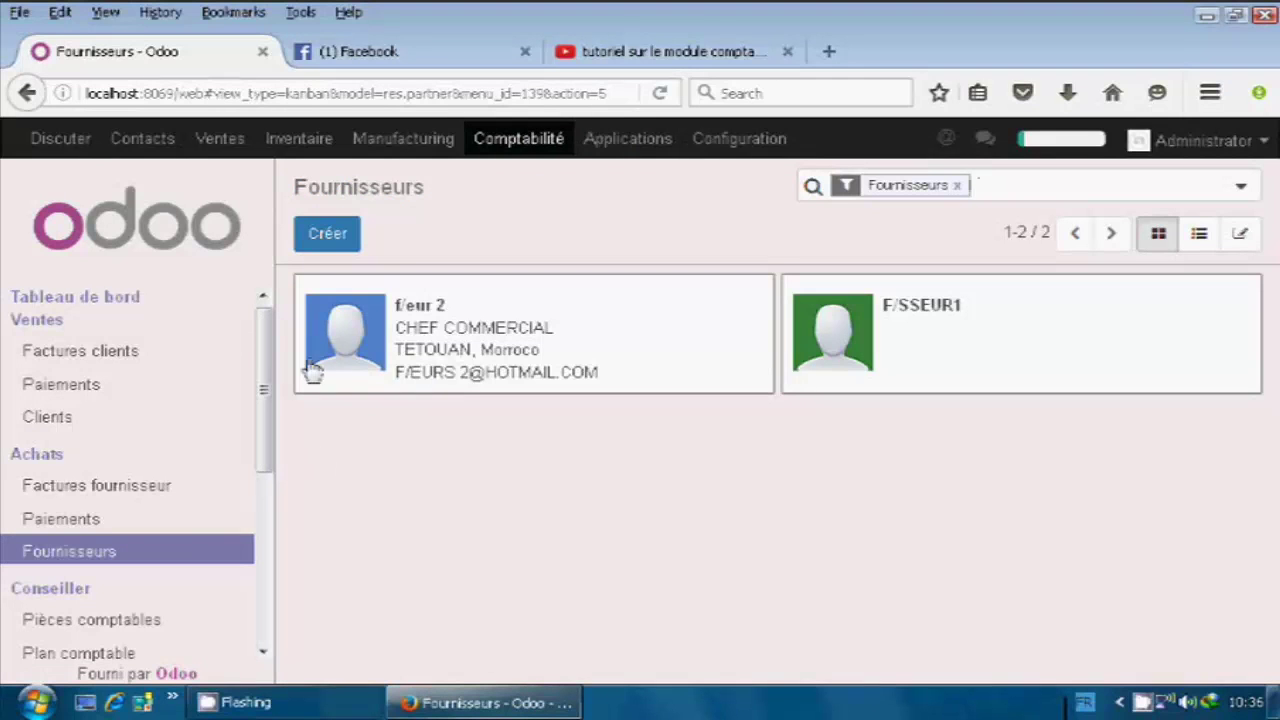
Create supplier F/SSEURA and enter its street address, city and postal code.
left_click(345, 243)
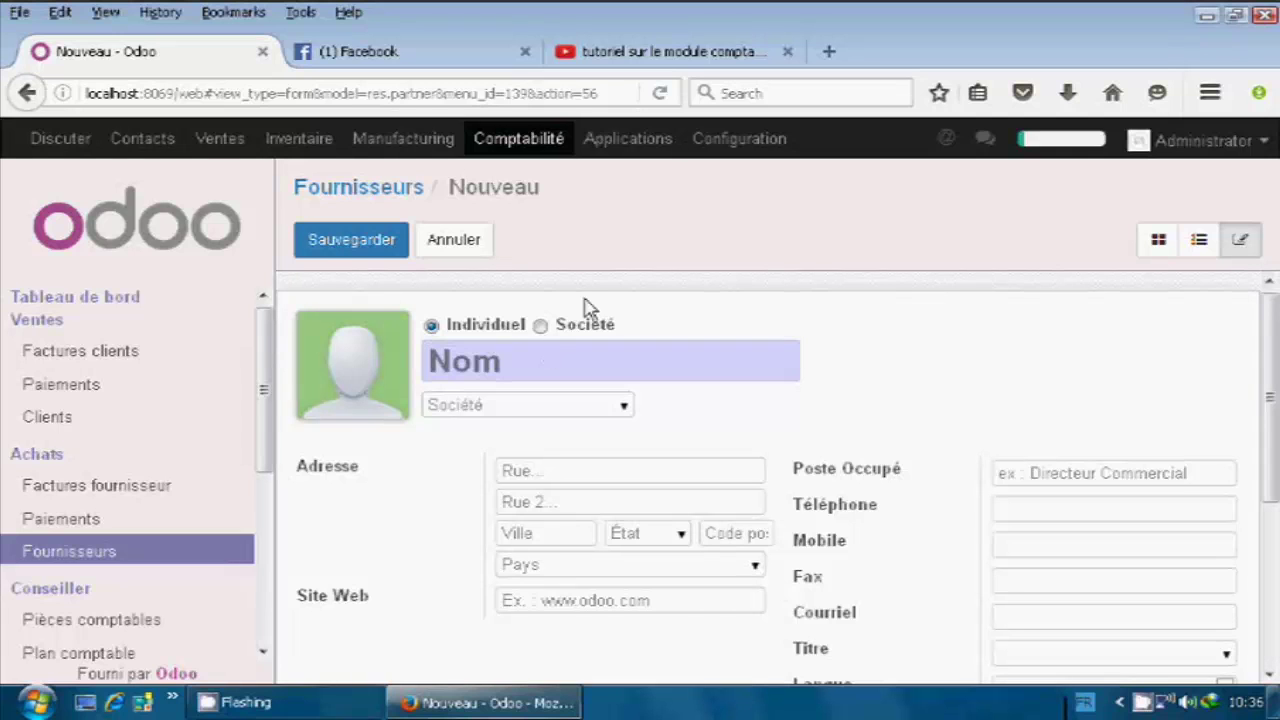
type("F")
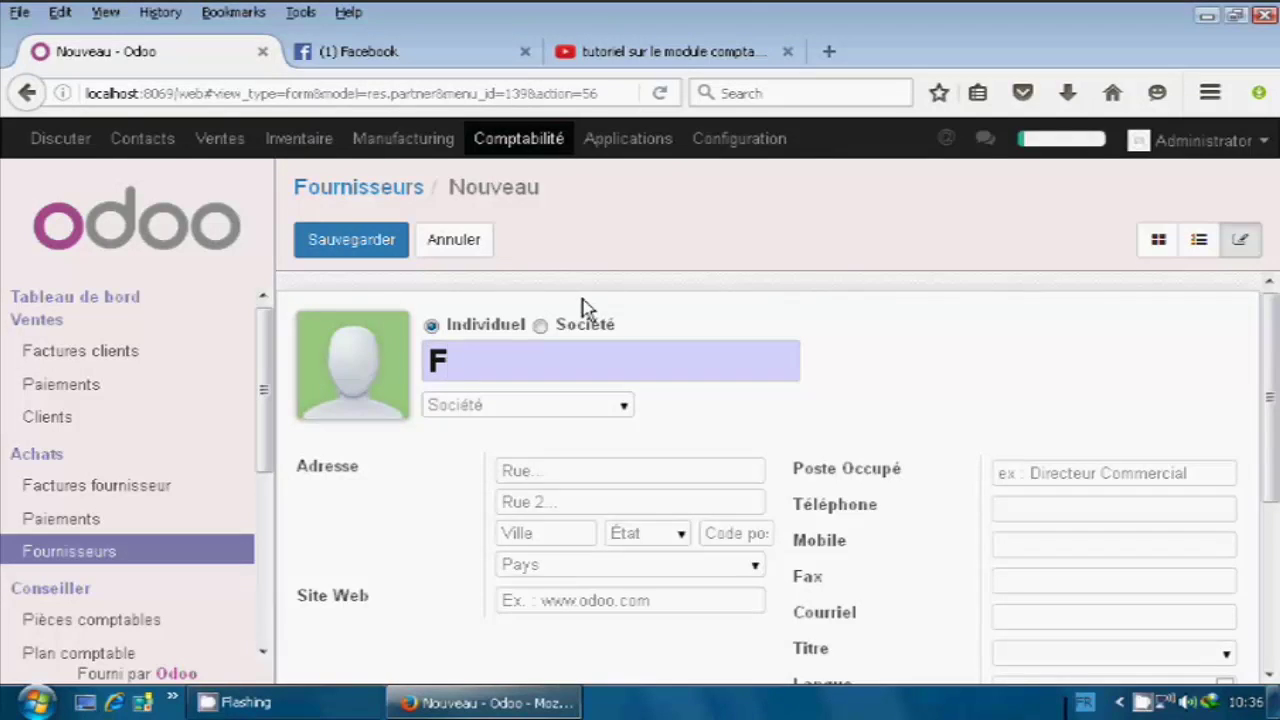
type("/SSEUR")
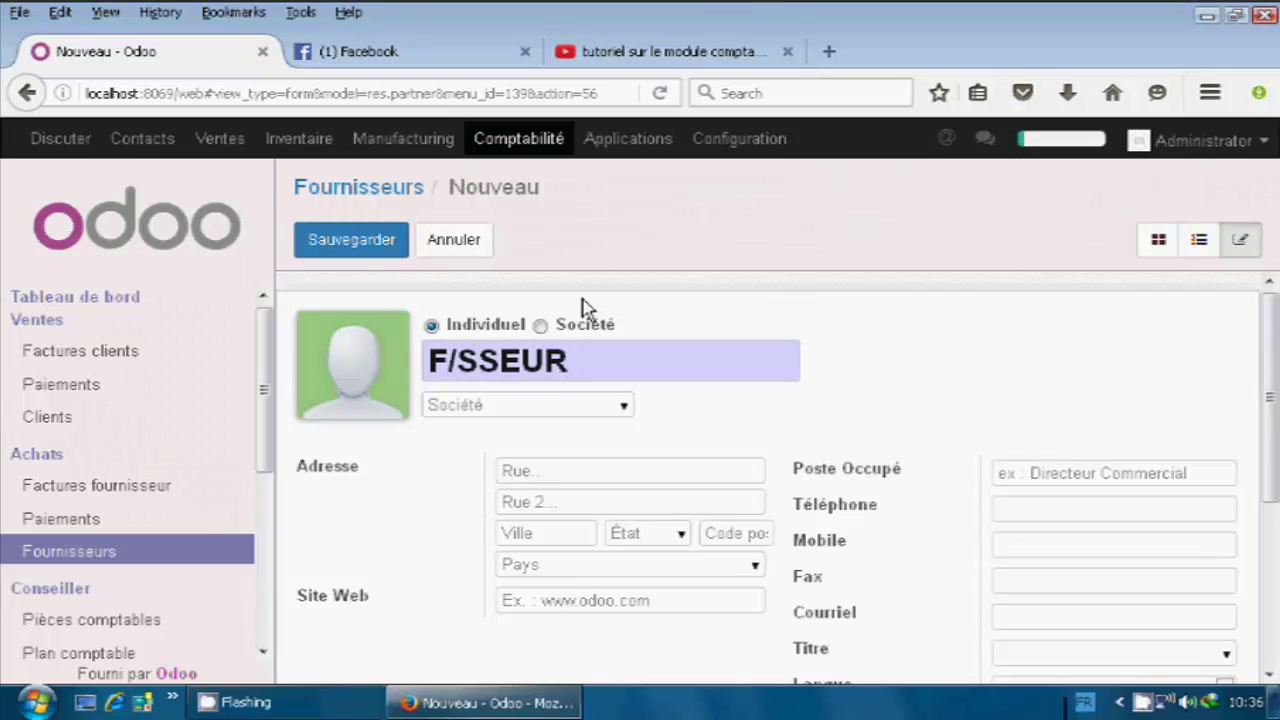
type("A")
left_click(585, 470)
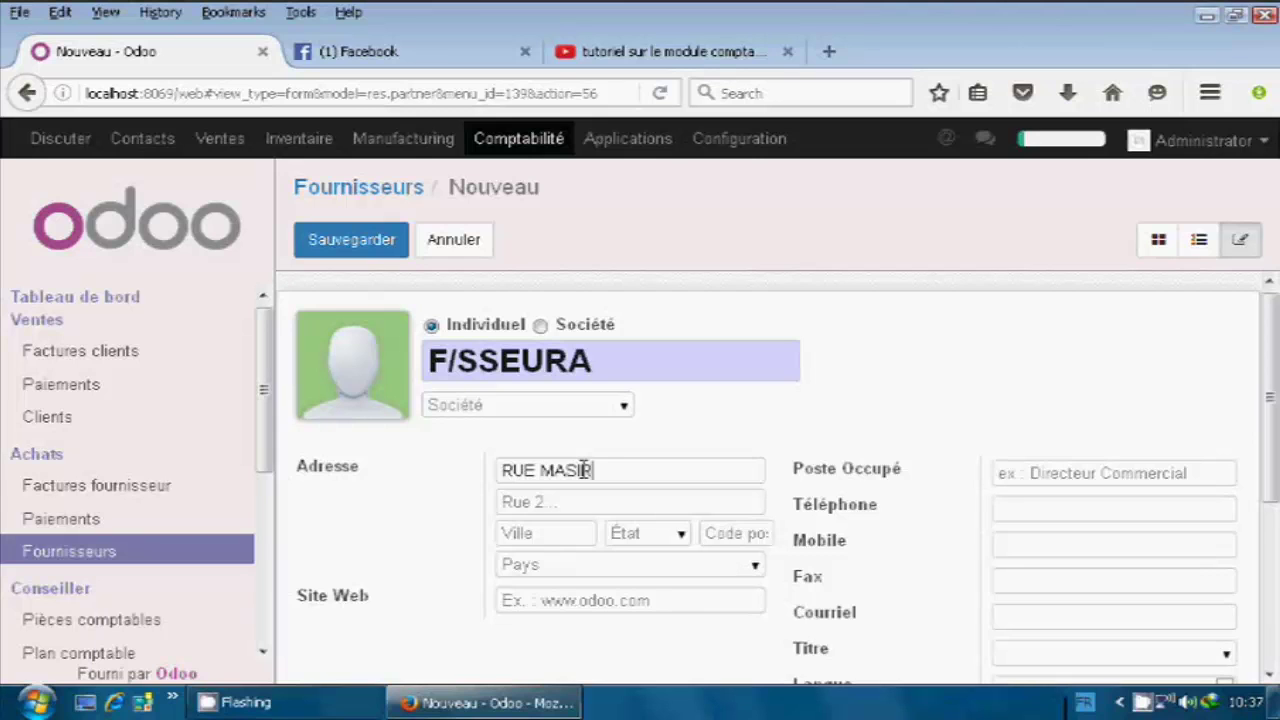
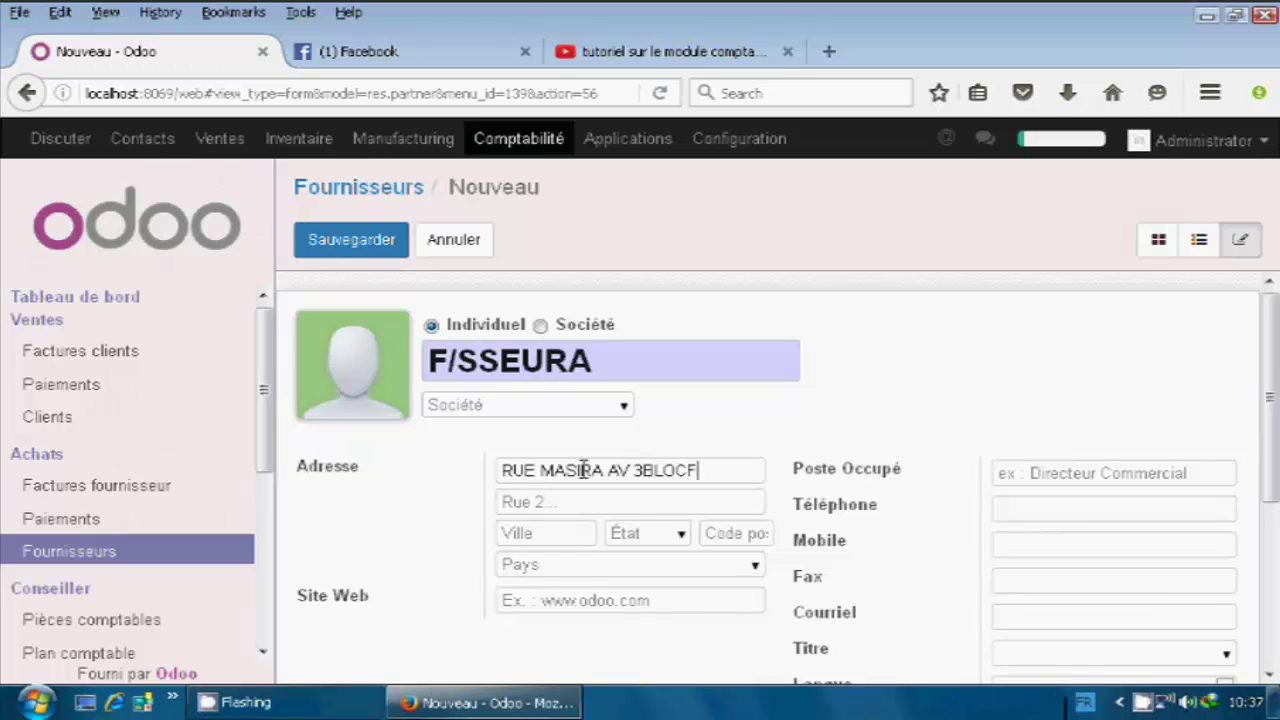
left_click(564, 534)
type("TETO")
type("UAN")
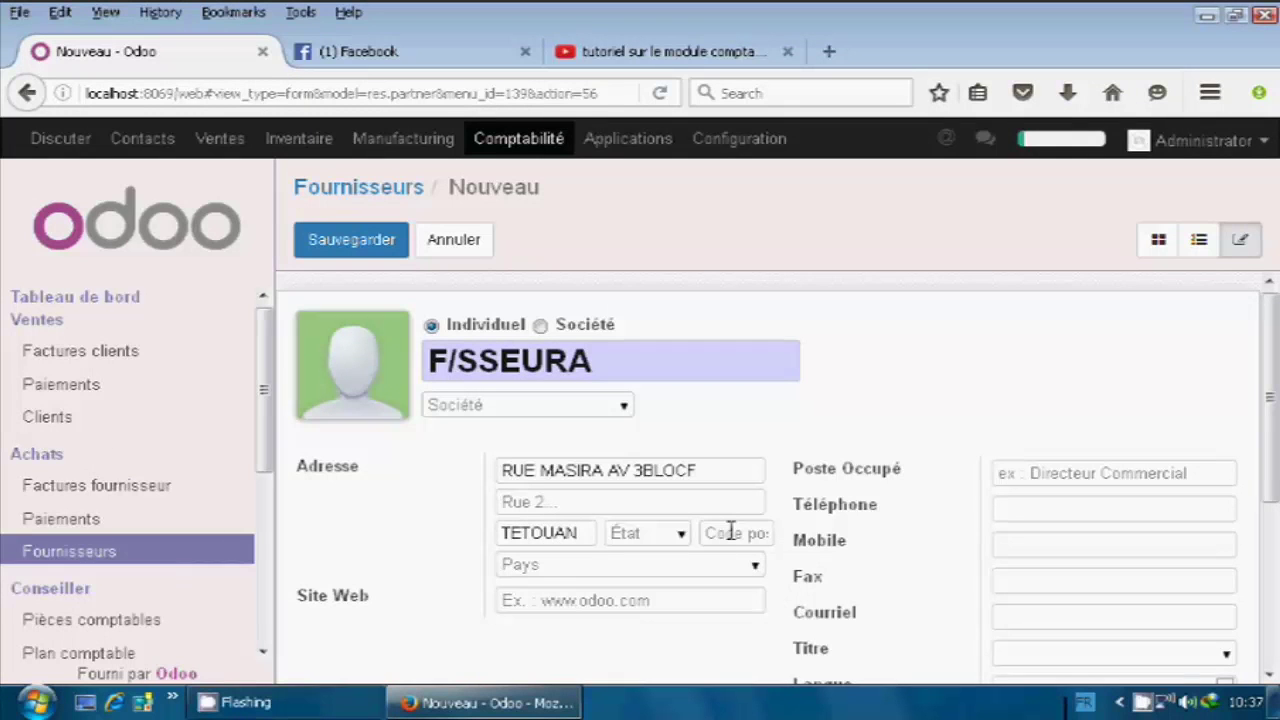
type("93")
type("00000")
left_click(575, 565)
type("MORROO")
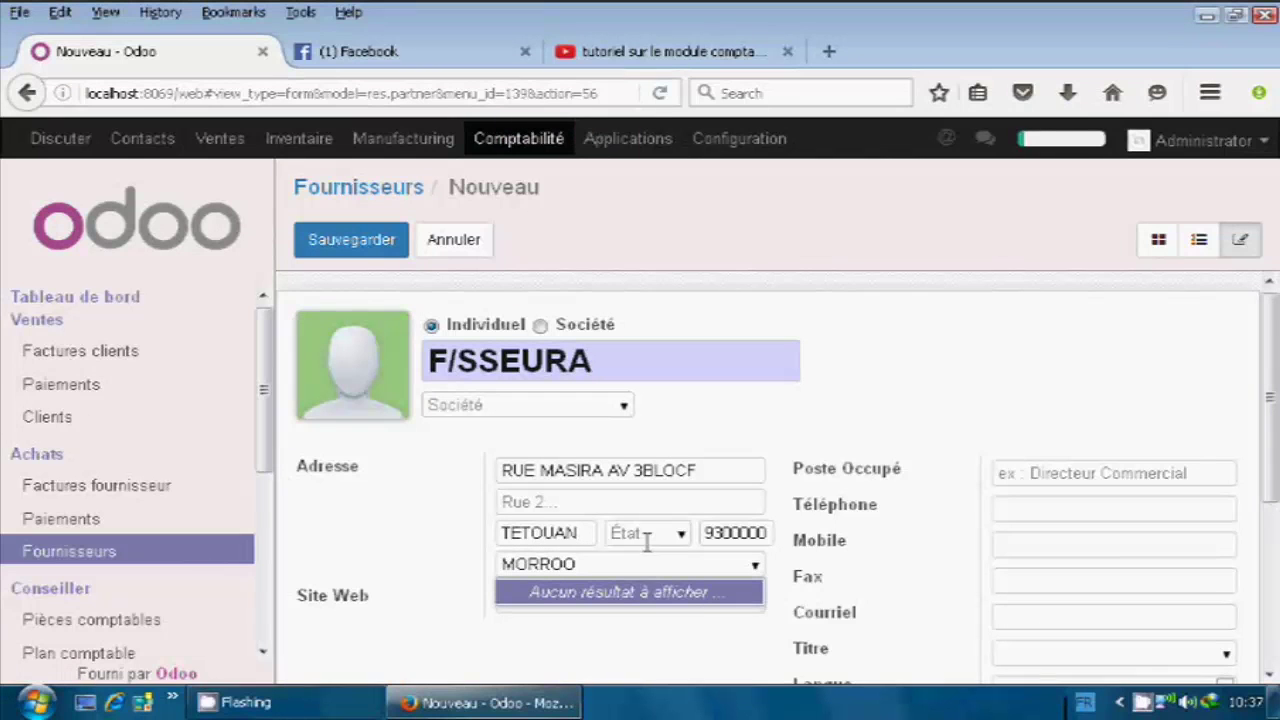
key("Tab")
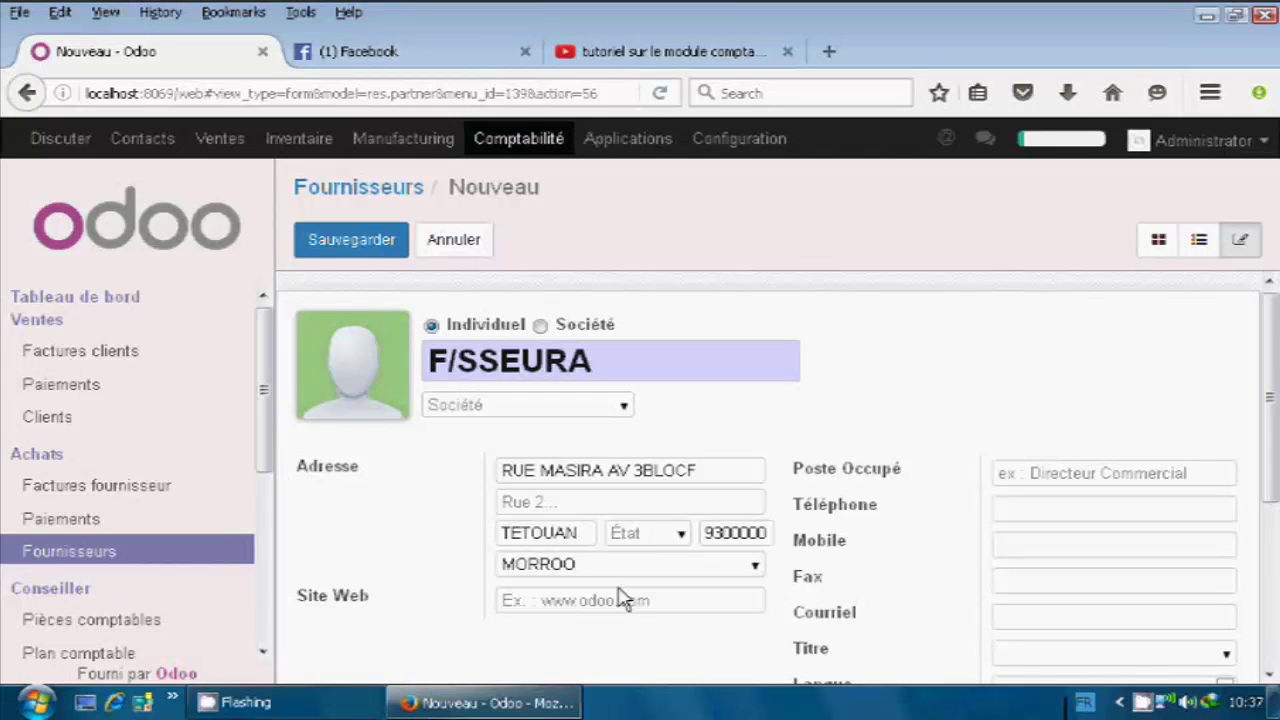
type("WW")
type("W")
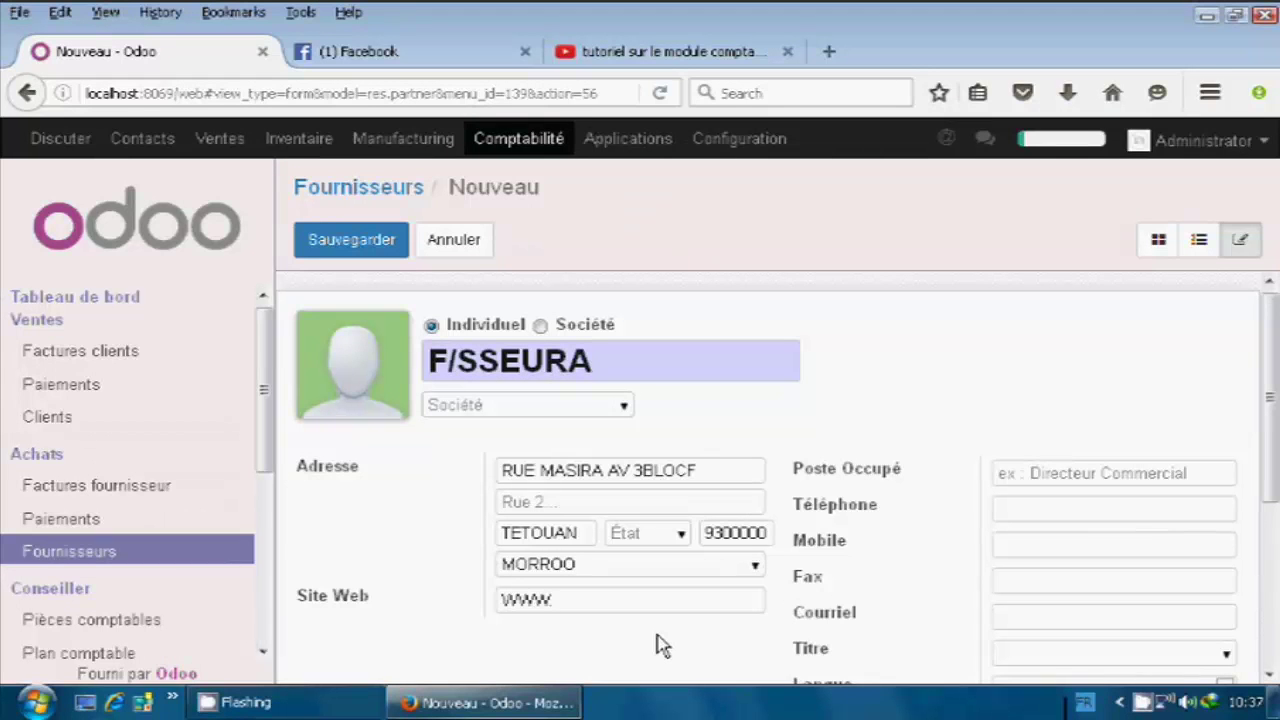
type(".F/SSEURS.")
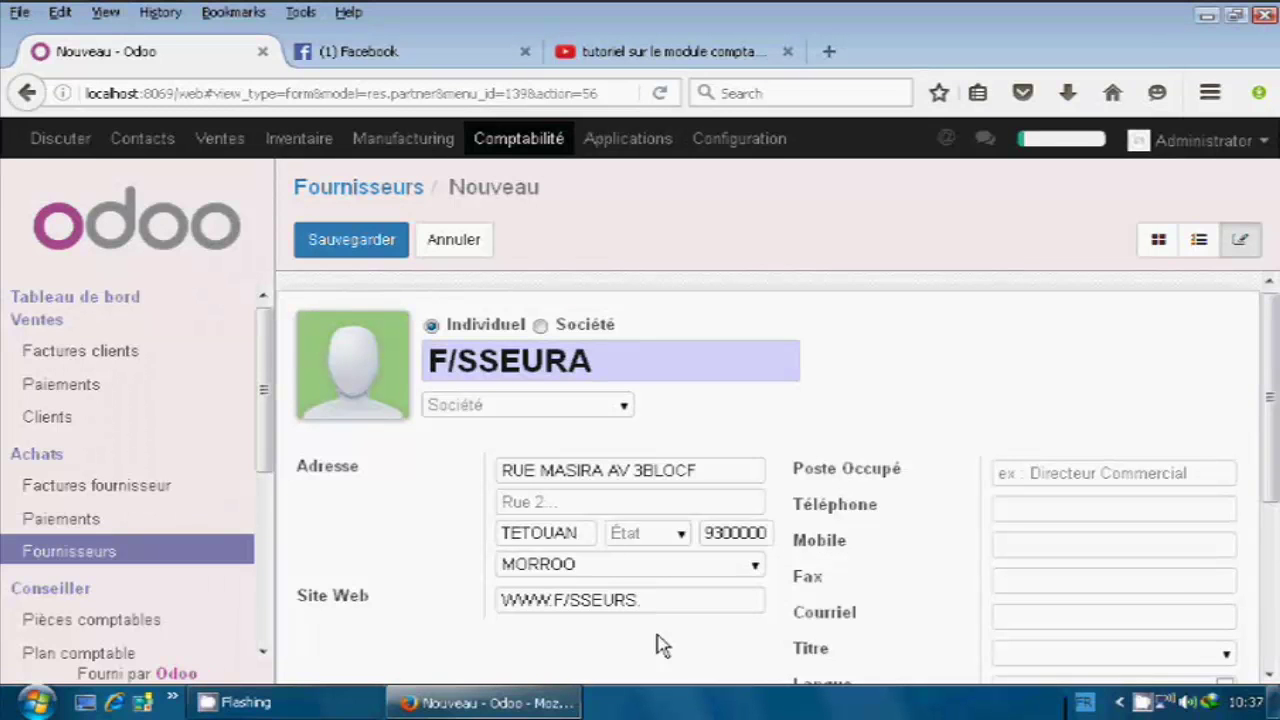
type("COM")
left_click(1012, 511)
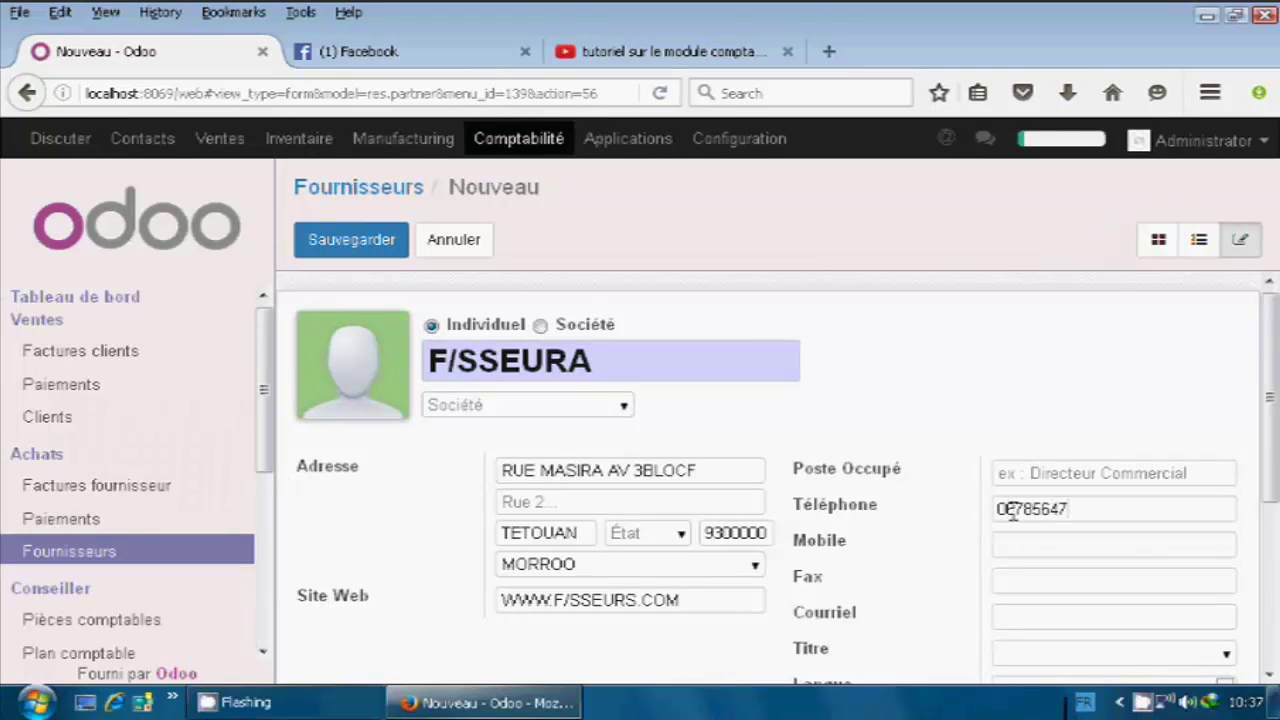
scroll(1012, 537, "down", 5)
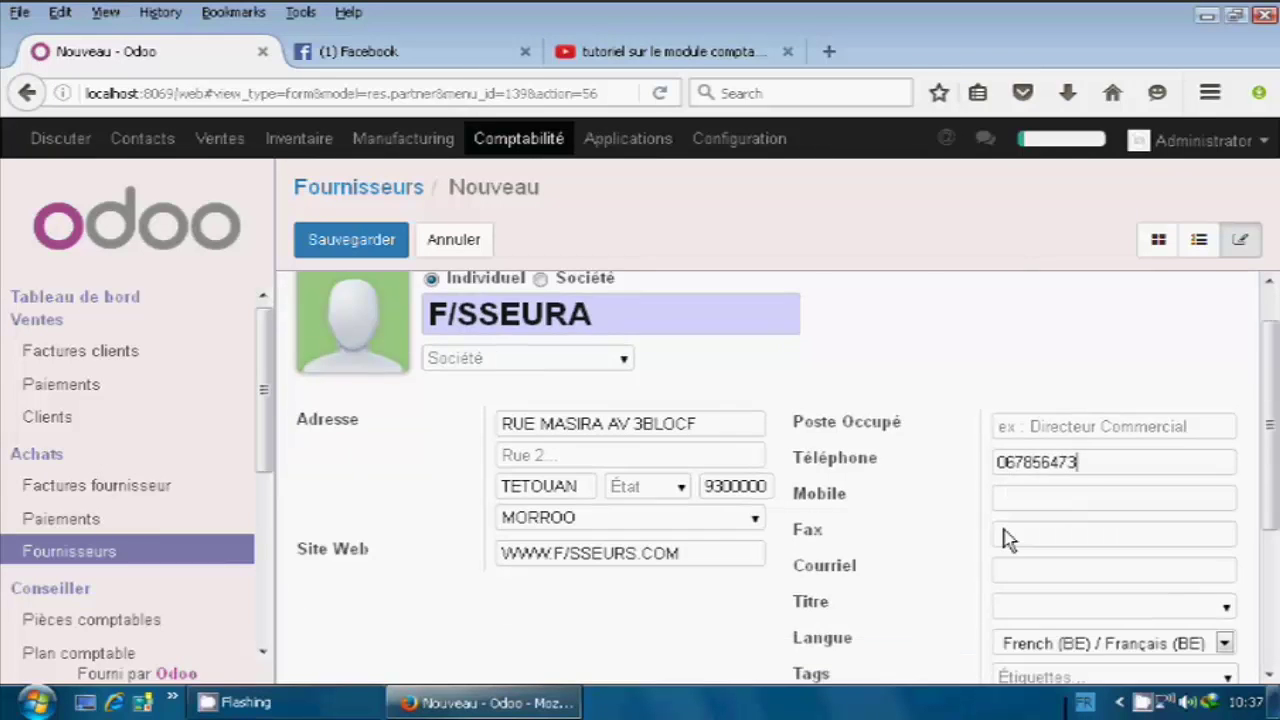
scroll(940, 520, "up", 2)
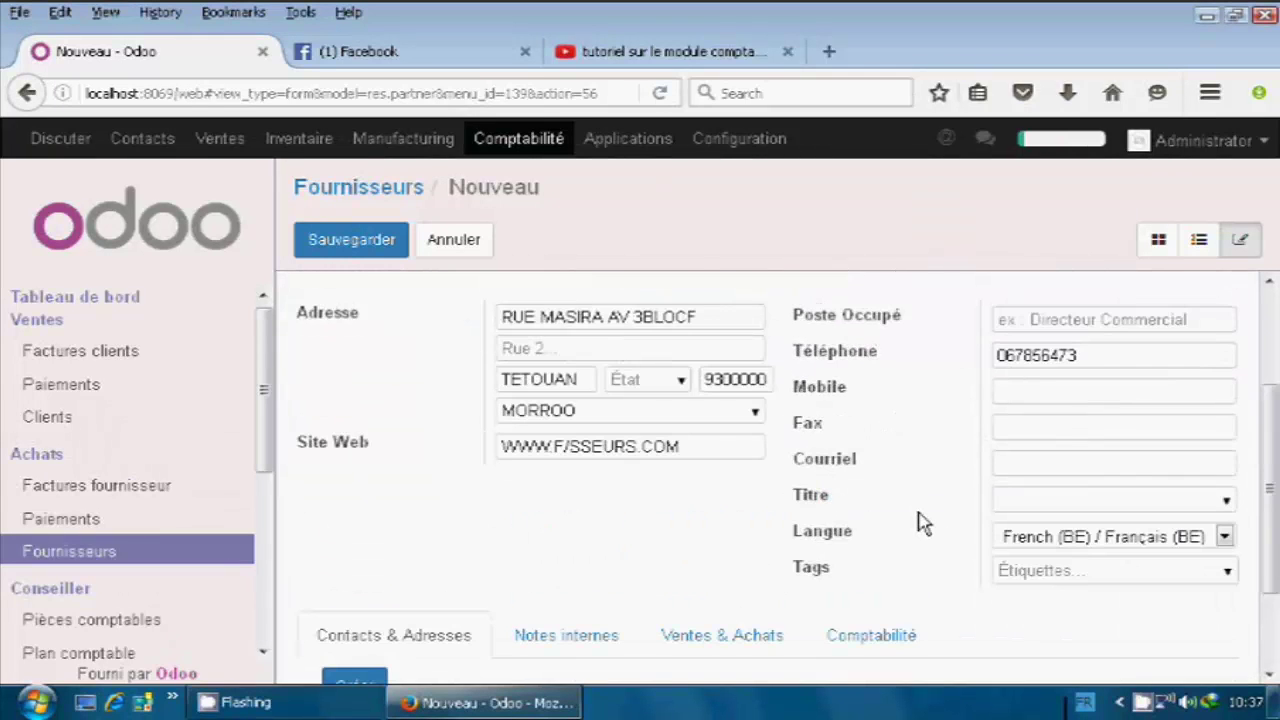
scroll(916, 515, "down", 2)
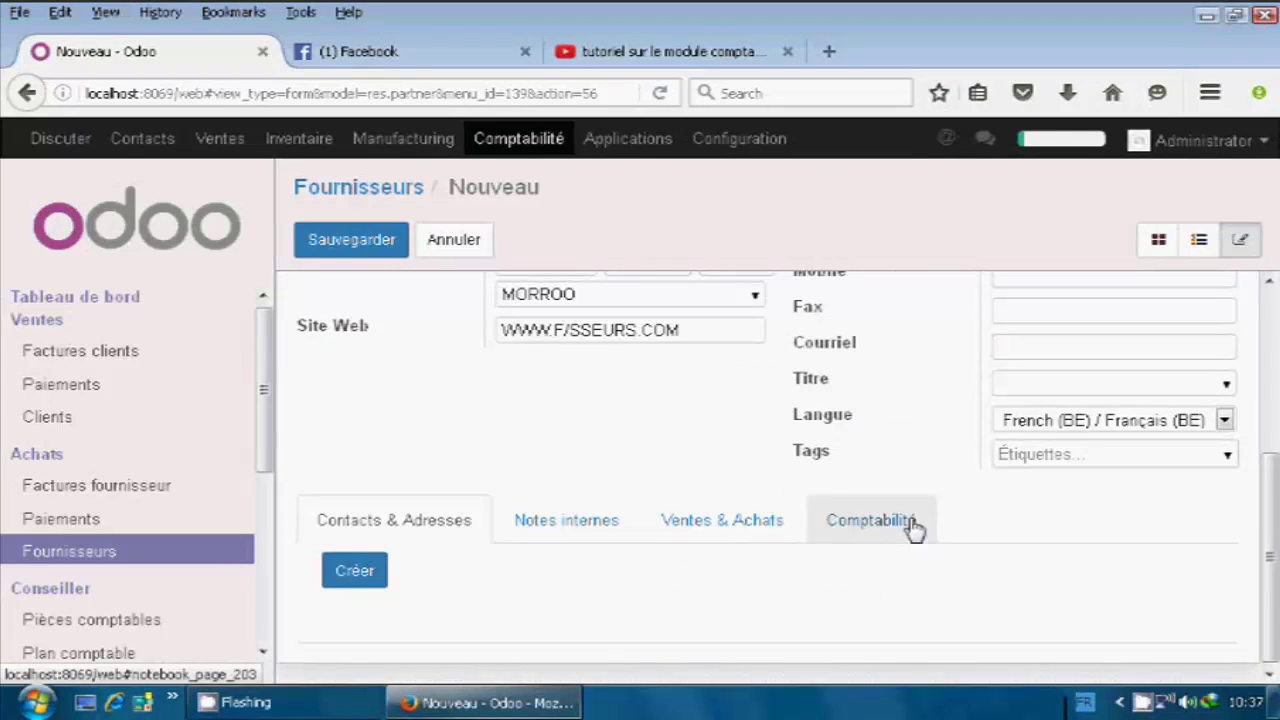
scroll(909, 526, "up", 5)
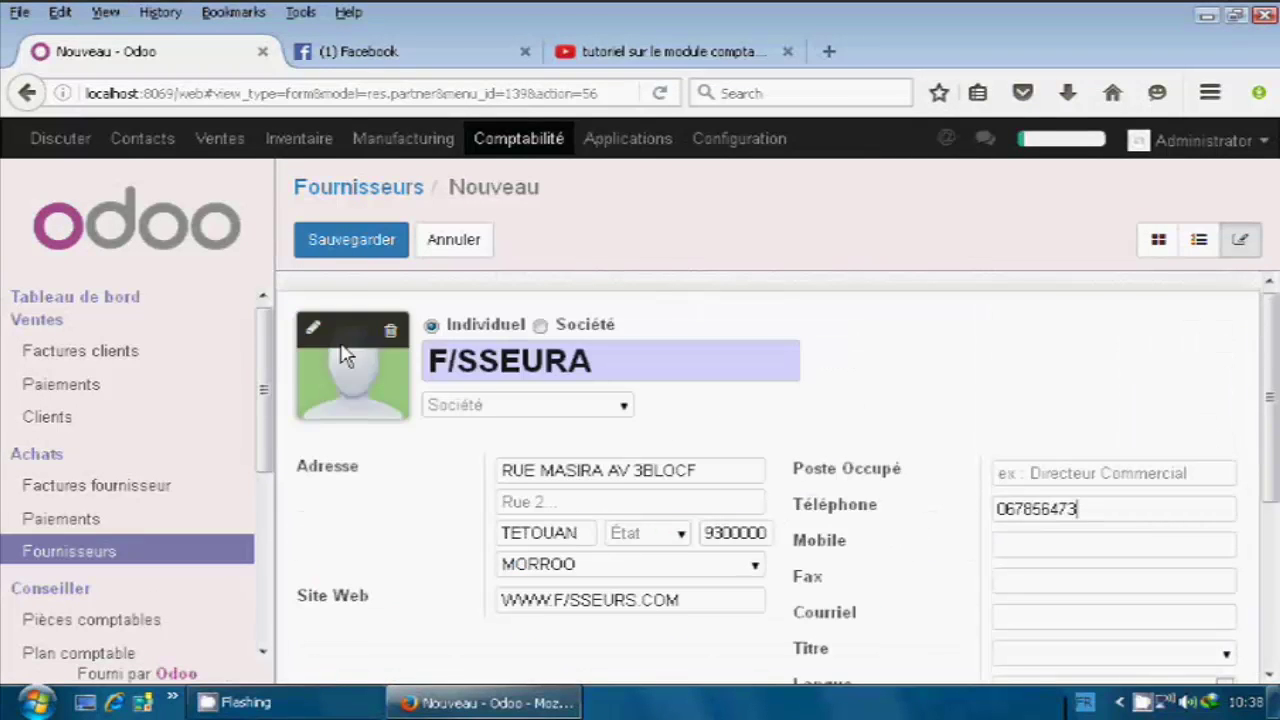
left_click(360, 258)
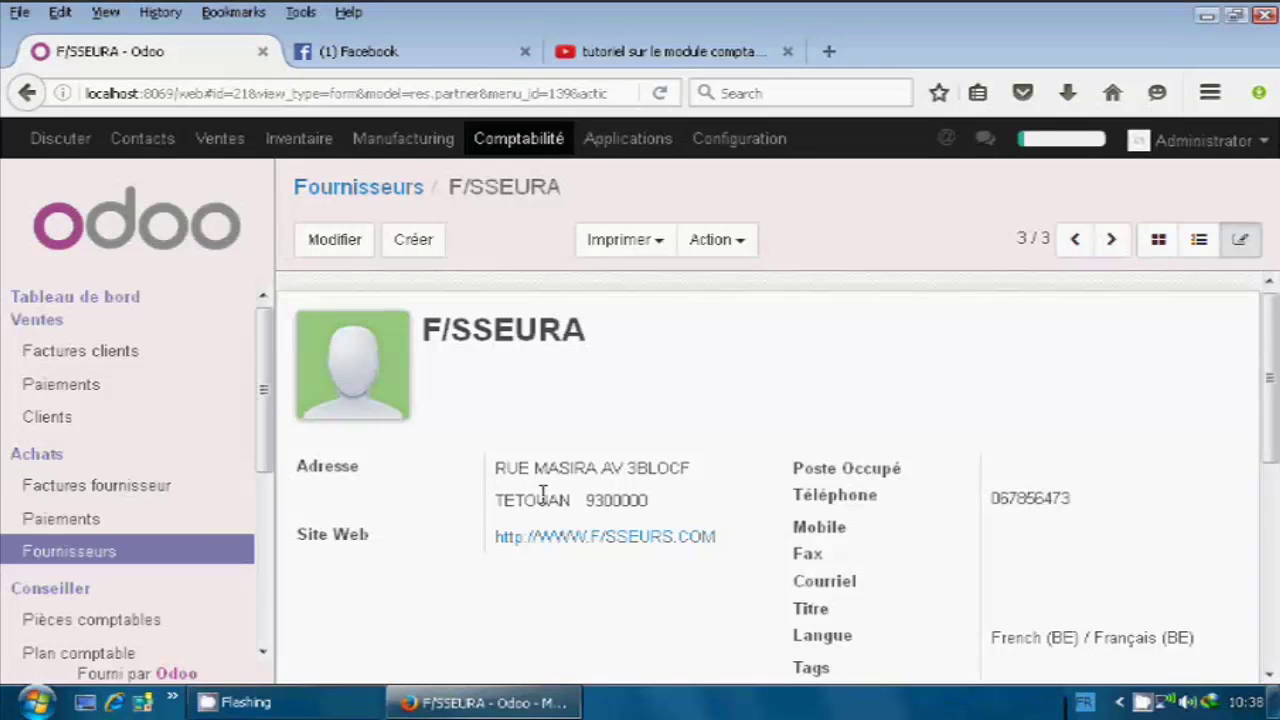
Go to Factures fournisseur and create a new supplier invoice.
left_click(28, 492)
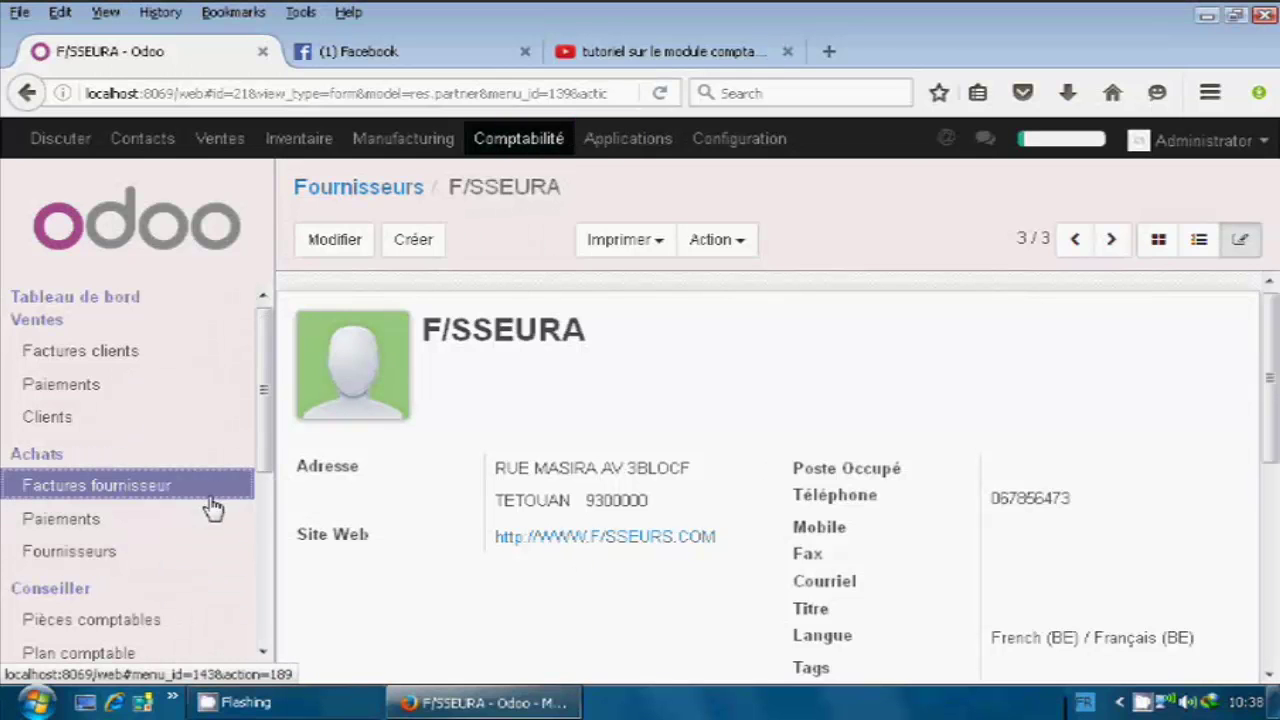
left_click(100, 488)
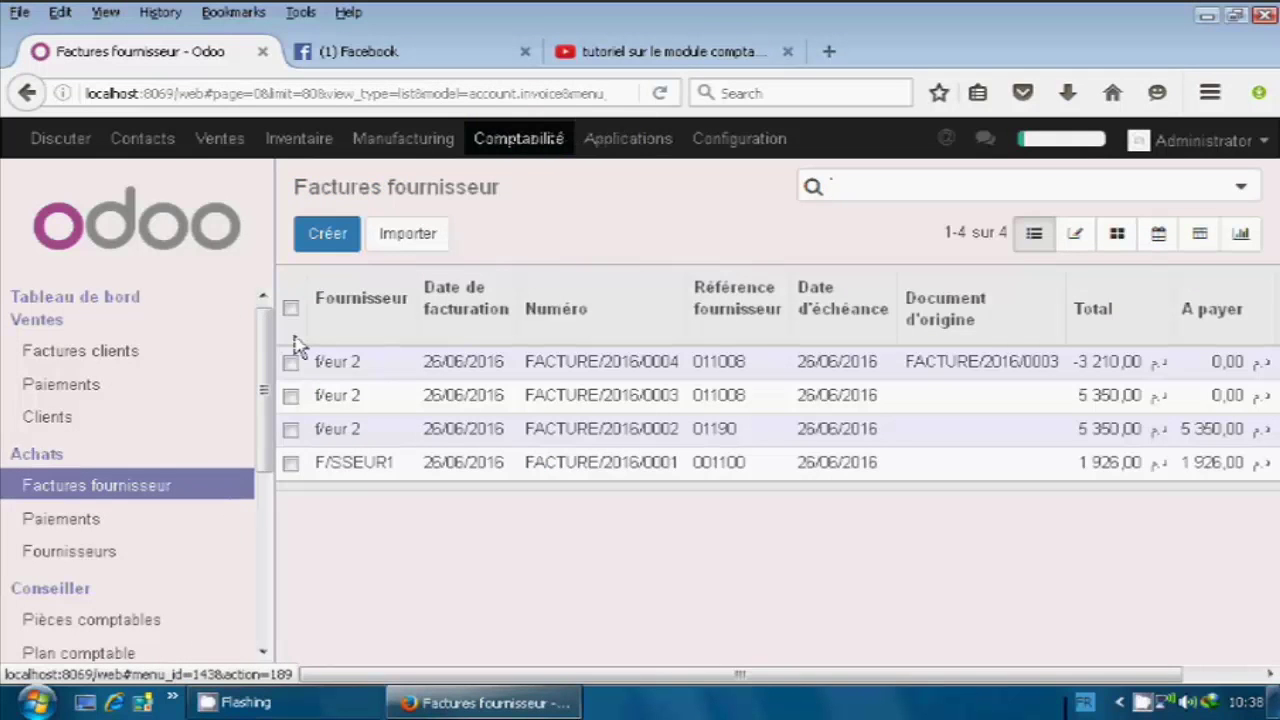
left_click(320, 254)
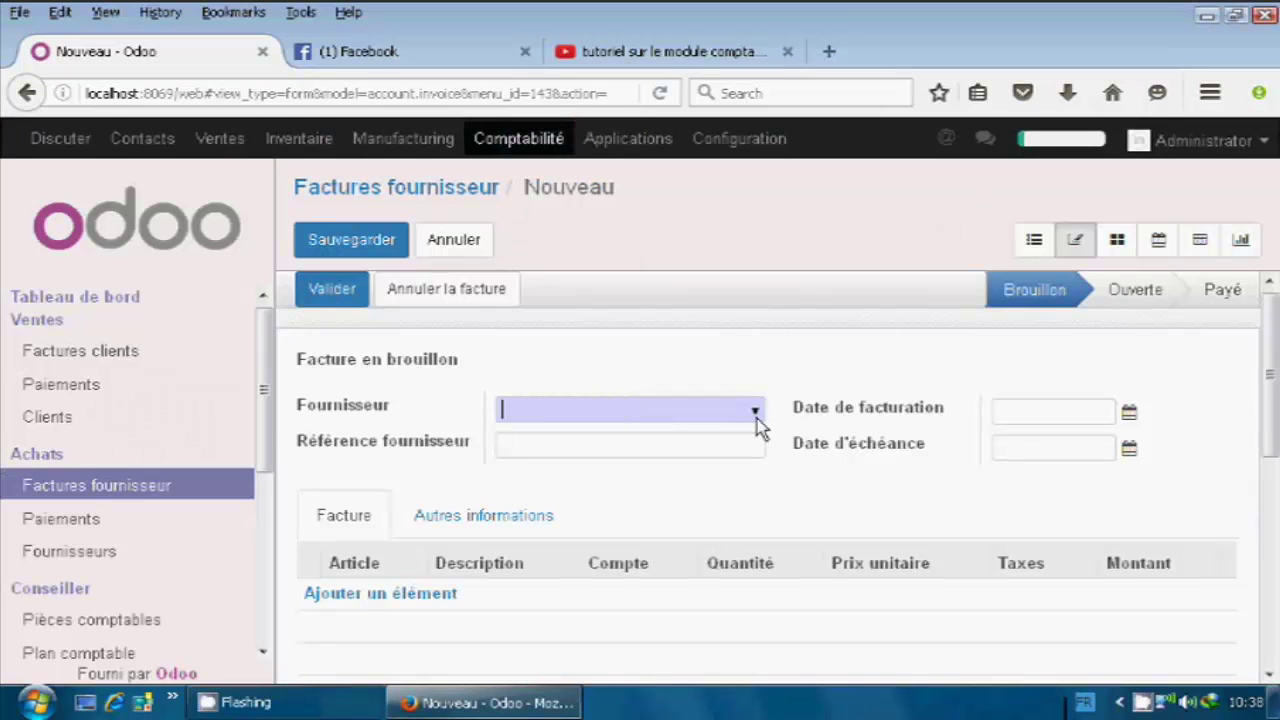
Set supplier F/SSEURA, reference 007110 and invoice date 27/06/2016.
left_click(755, 422)
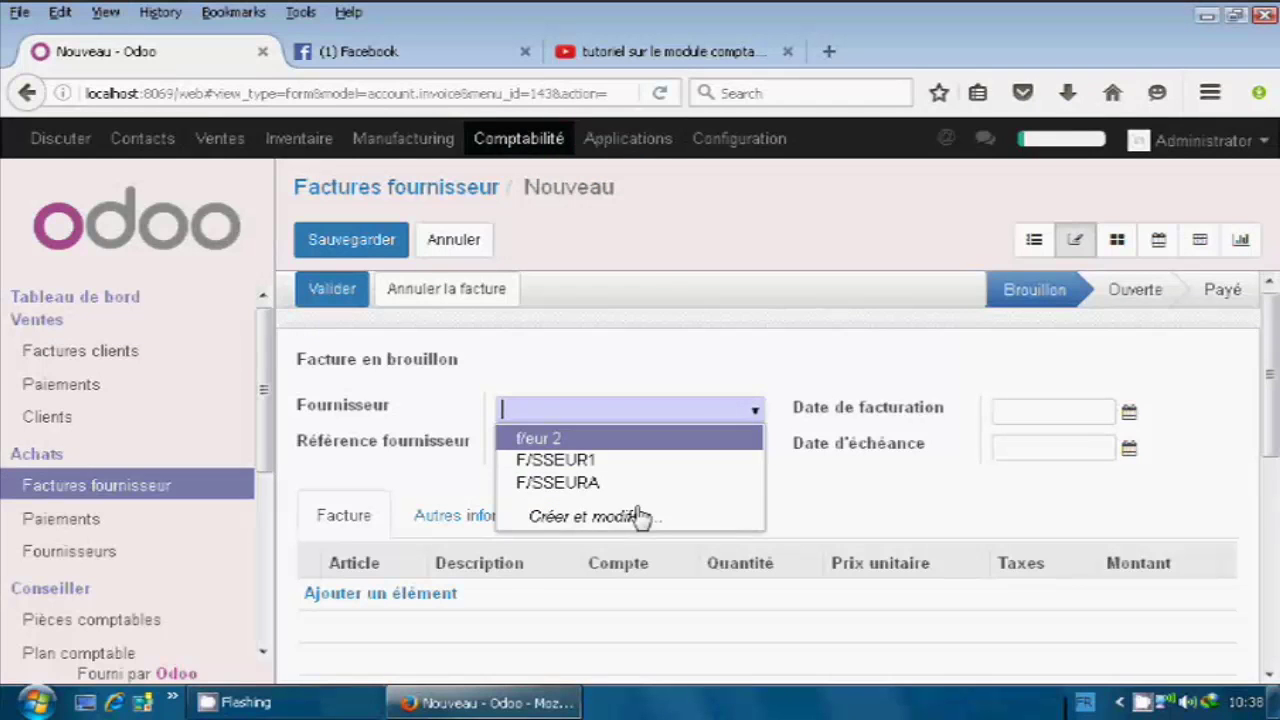
left_click(598, 484)
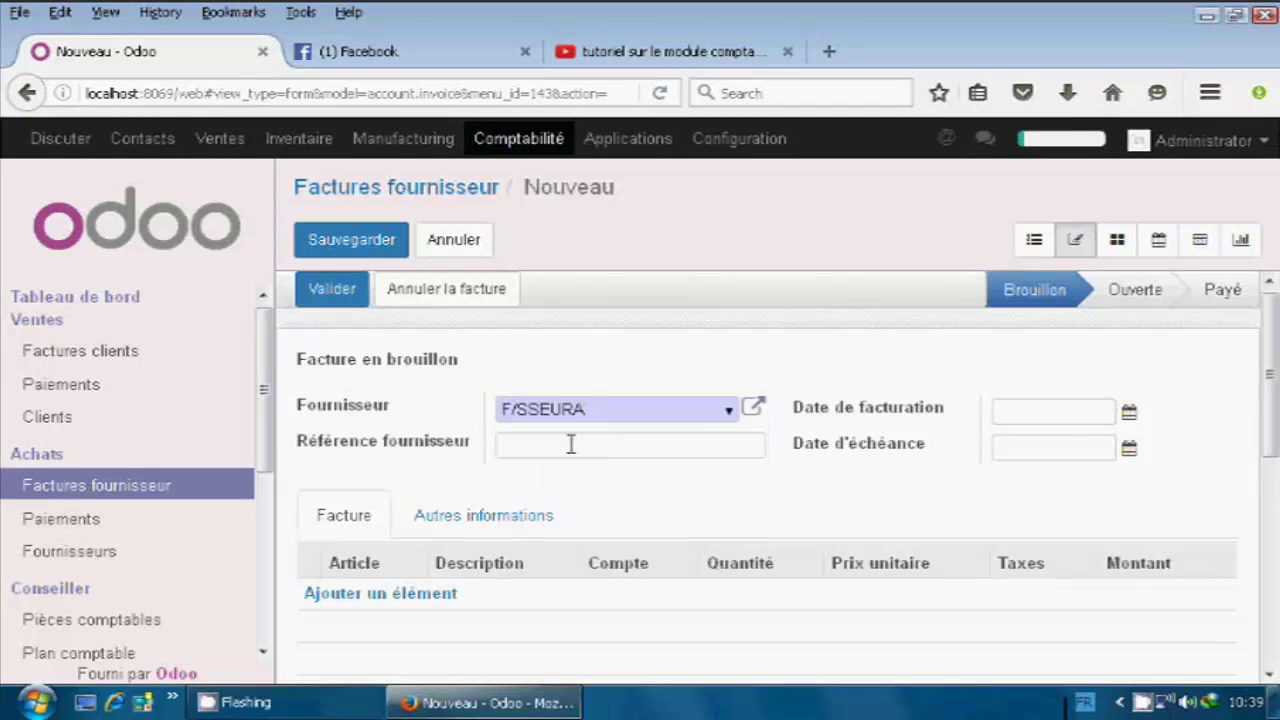
left_click(571, 441)
type("007110")
left_click(1105, 425)
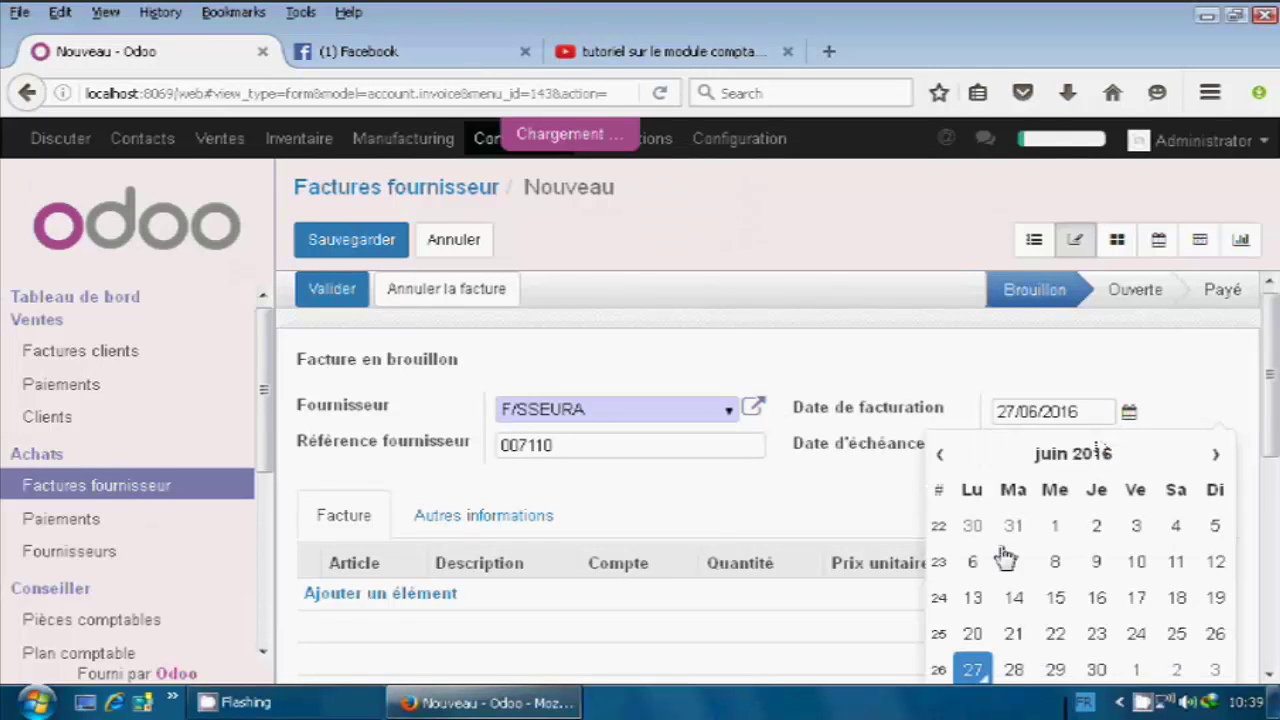
Add an ARTICLEB line with quantity 40 at unit price 20, then save the draft.
left_click(383, 596)
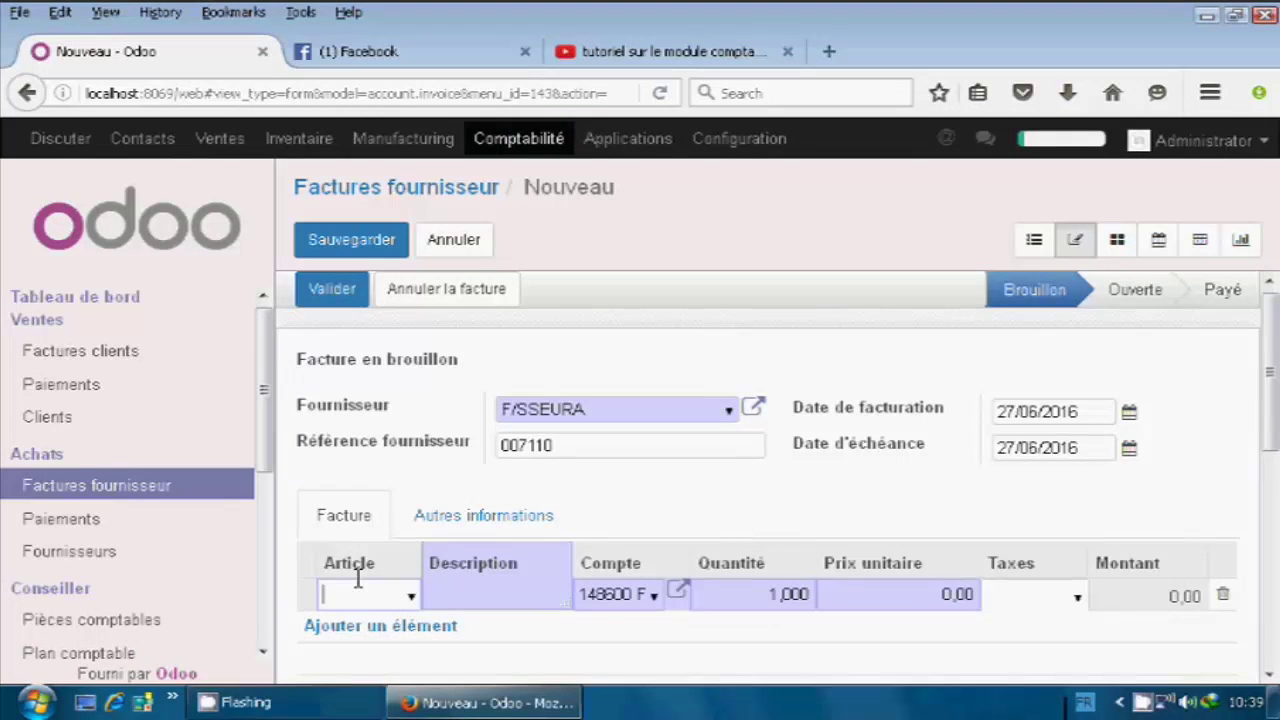
type("ARTICLE")
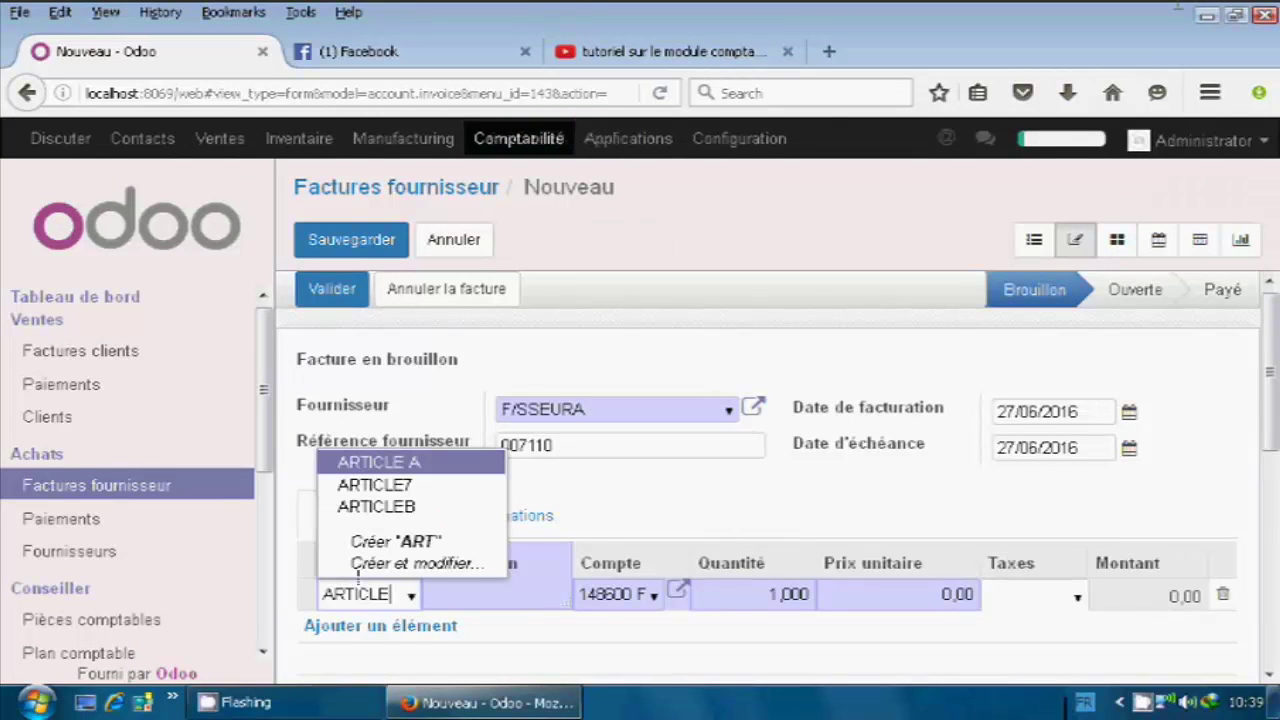
left_click(405, 507)
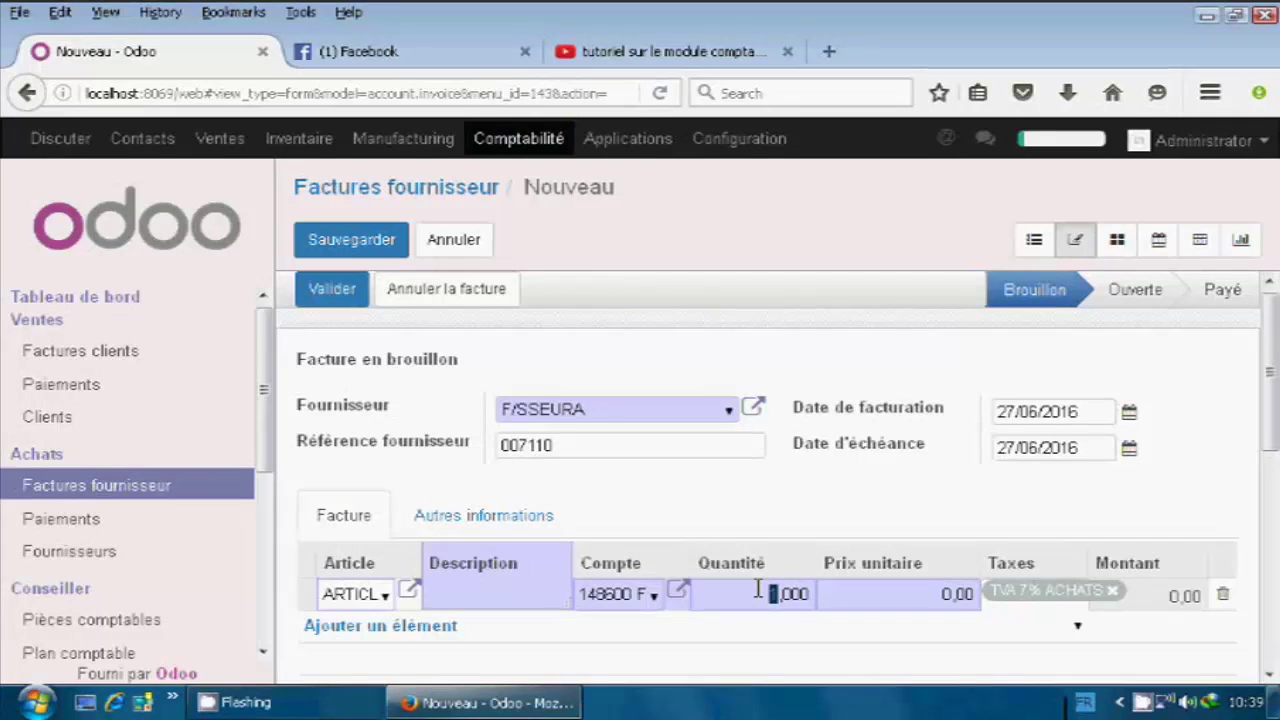
type("6")
key("BackSpace")
type("40")
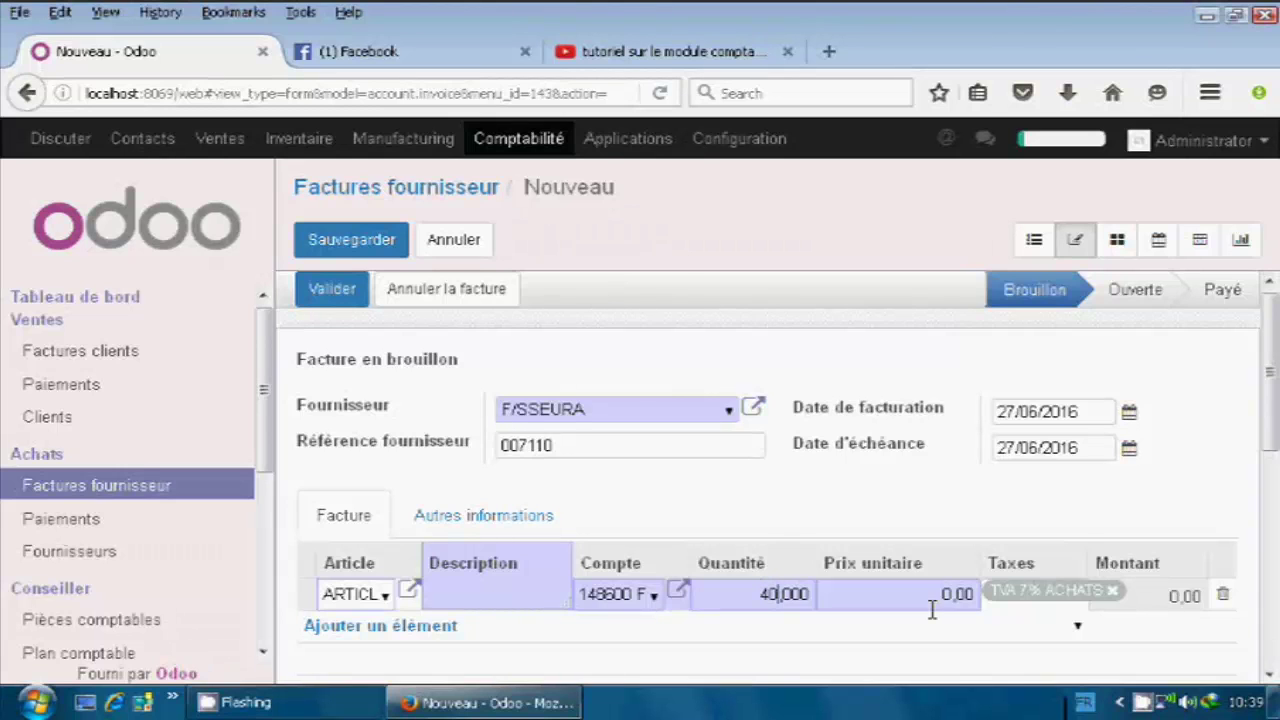
left_click_drag(950, 589, 913, 588)
type("20")
left_click(368, 245)
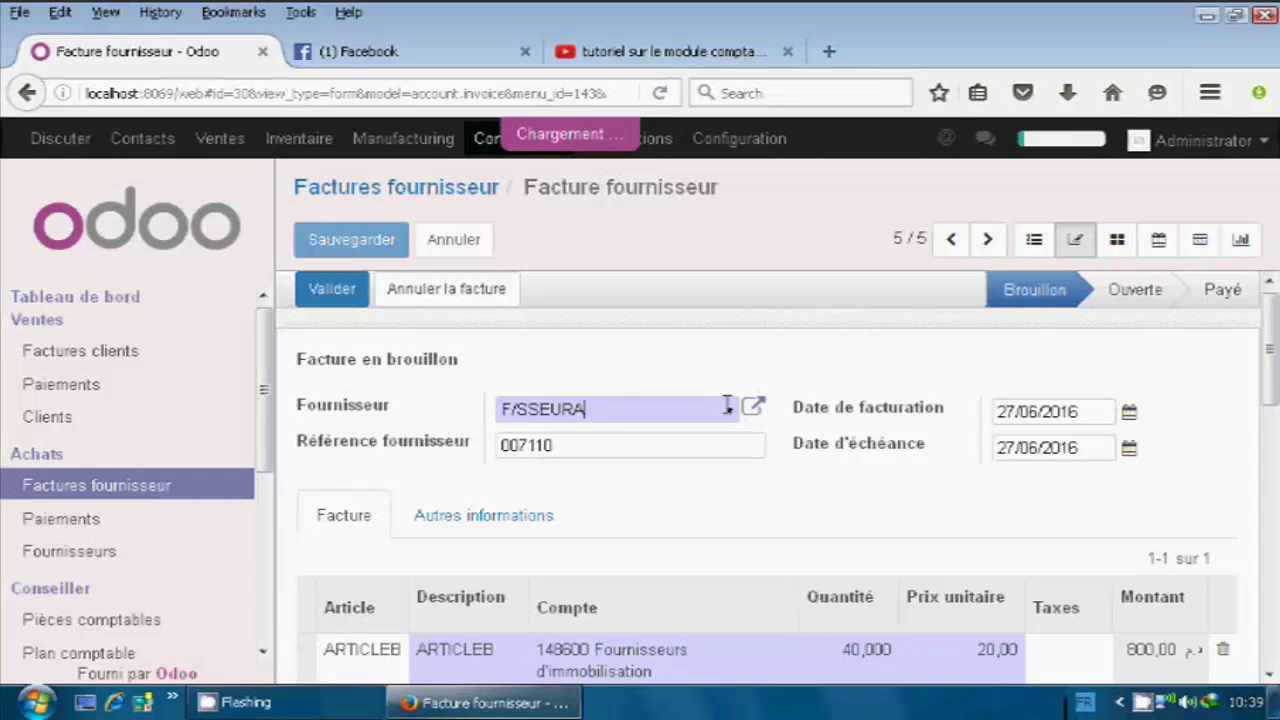
Go back to the Factures fournisseur list and reopen the F/SSEURA draft invoice totalling 856,00.
scroll(504, 458, "down", 3)
scroll(514, 459, "up", 3)
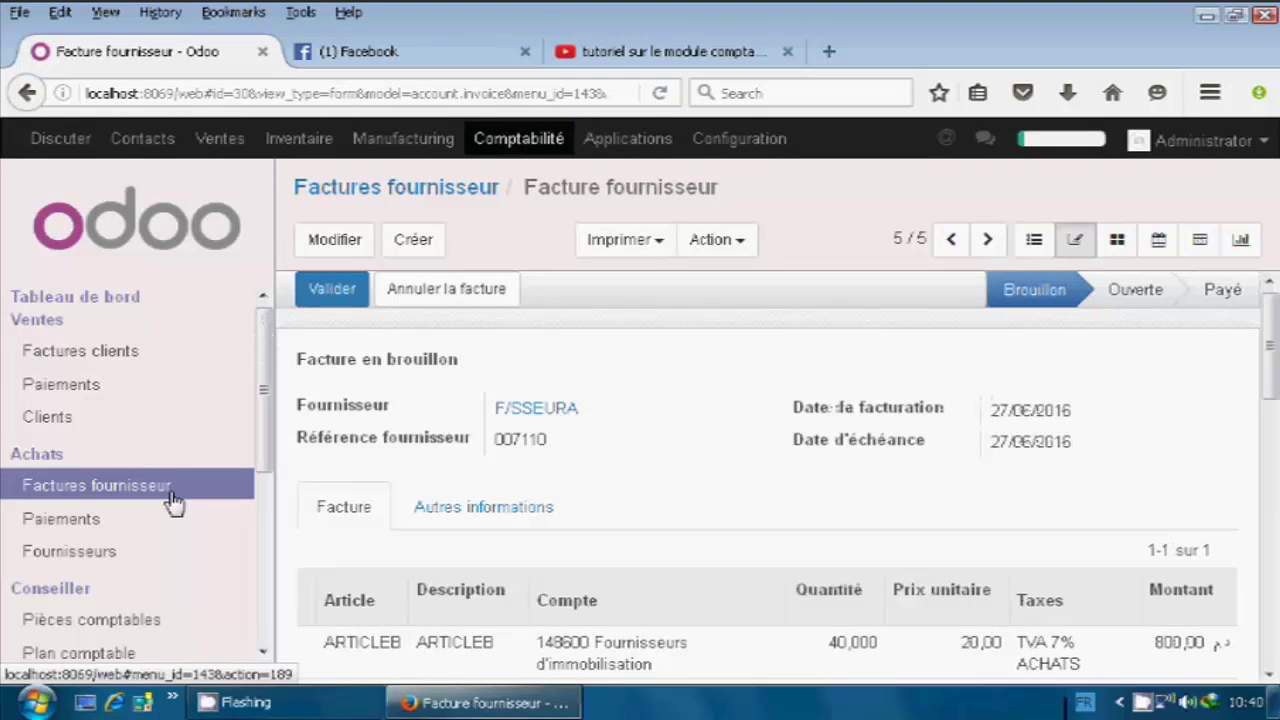
left_click(172, 496)
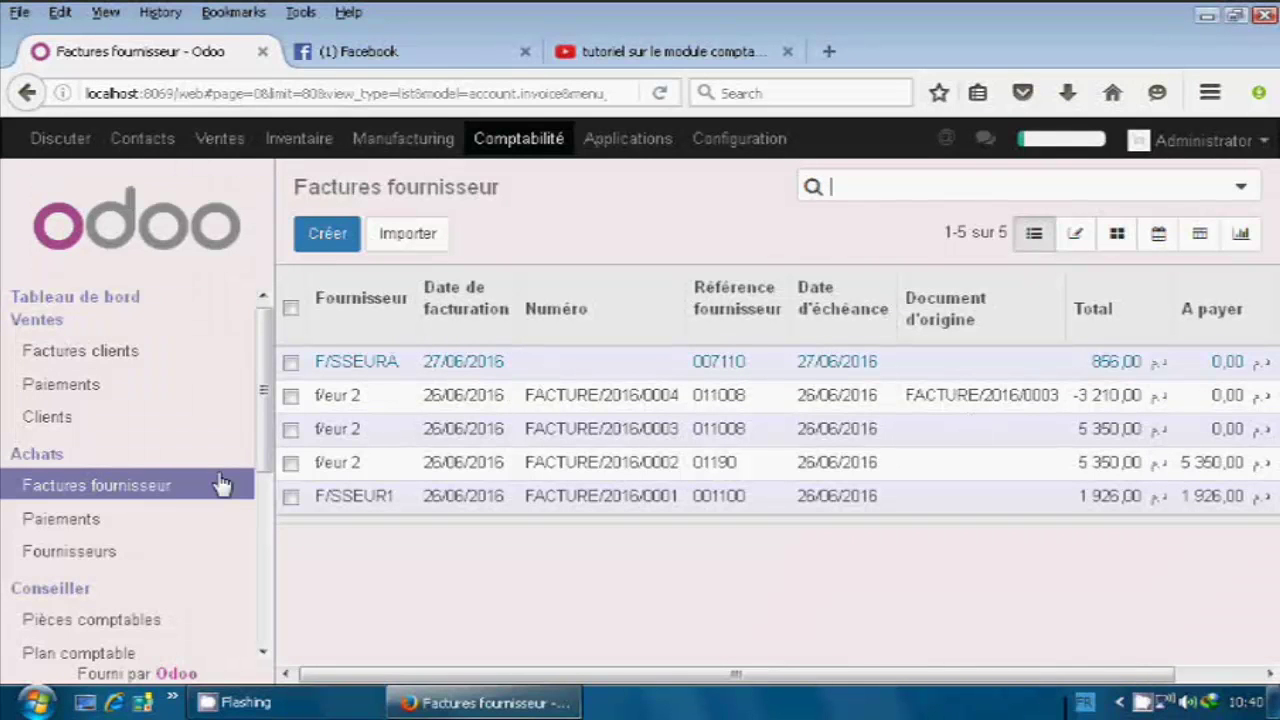
left_click(364, 395)
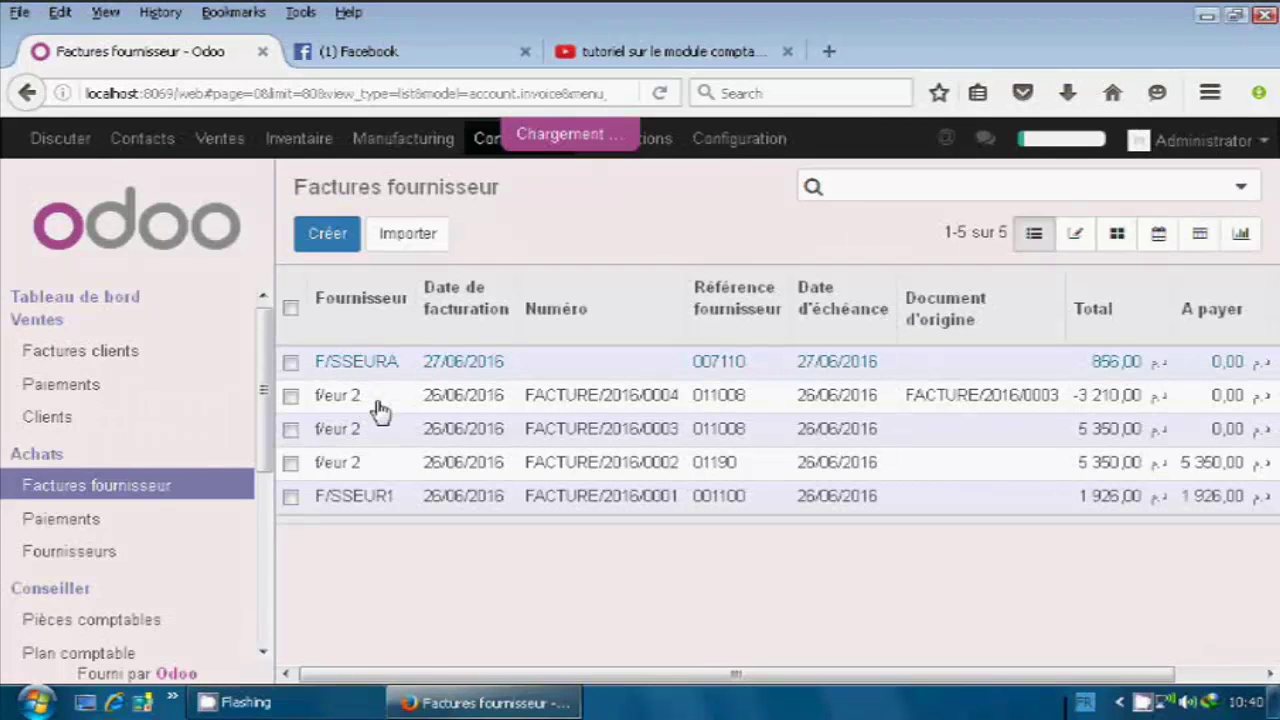
left_click(338, 396)
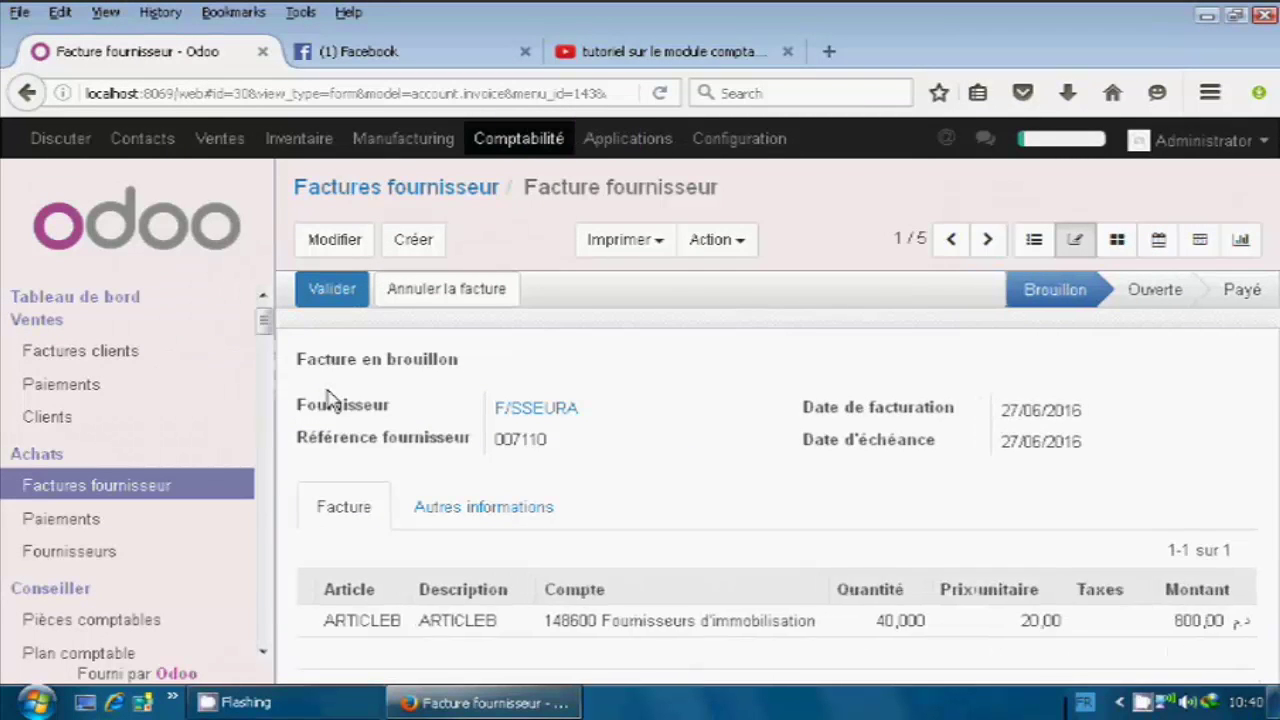
Validate the F/SSEURA draft as FACTURE/2016/0005 and bring up its payment form.
left_click(333, 292)
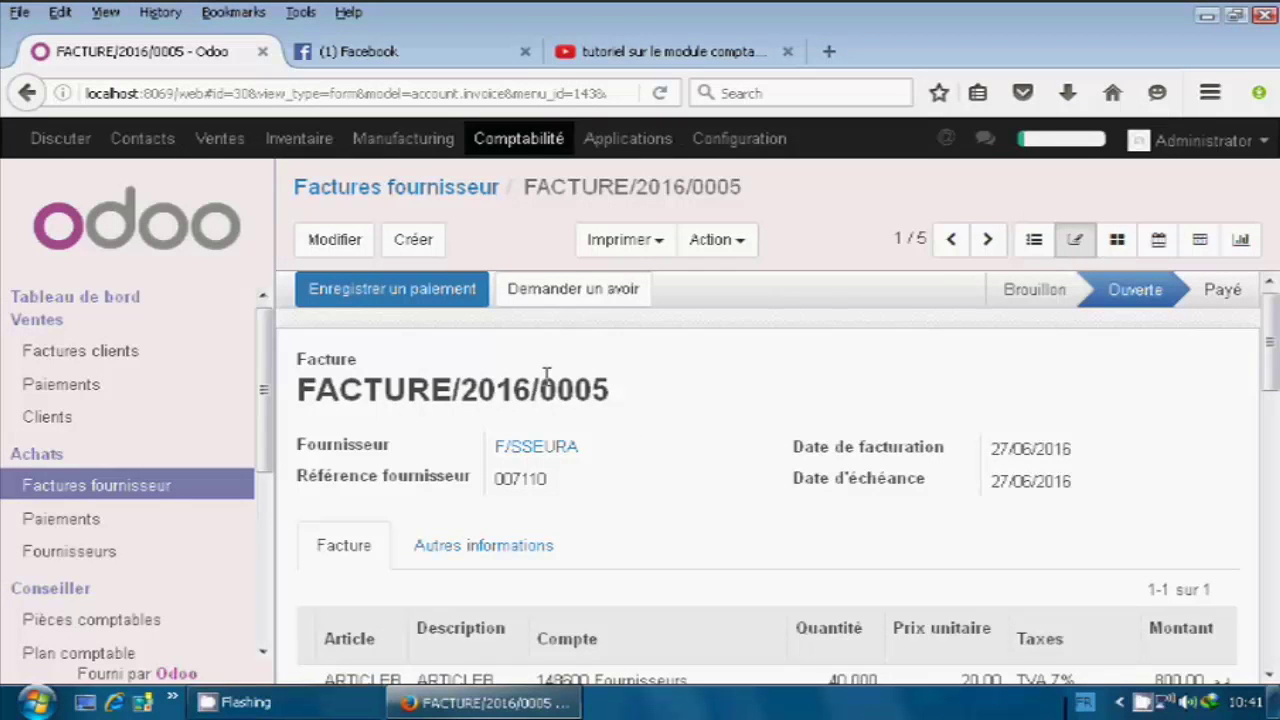
left_click(430, 300)
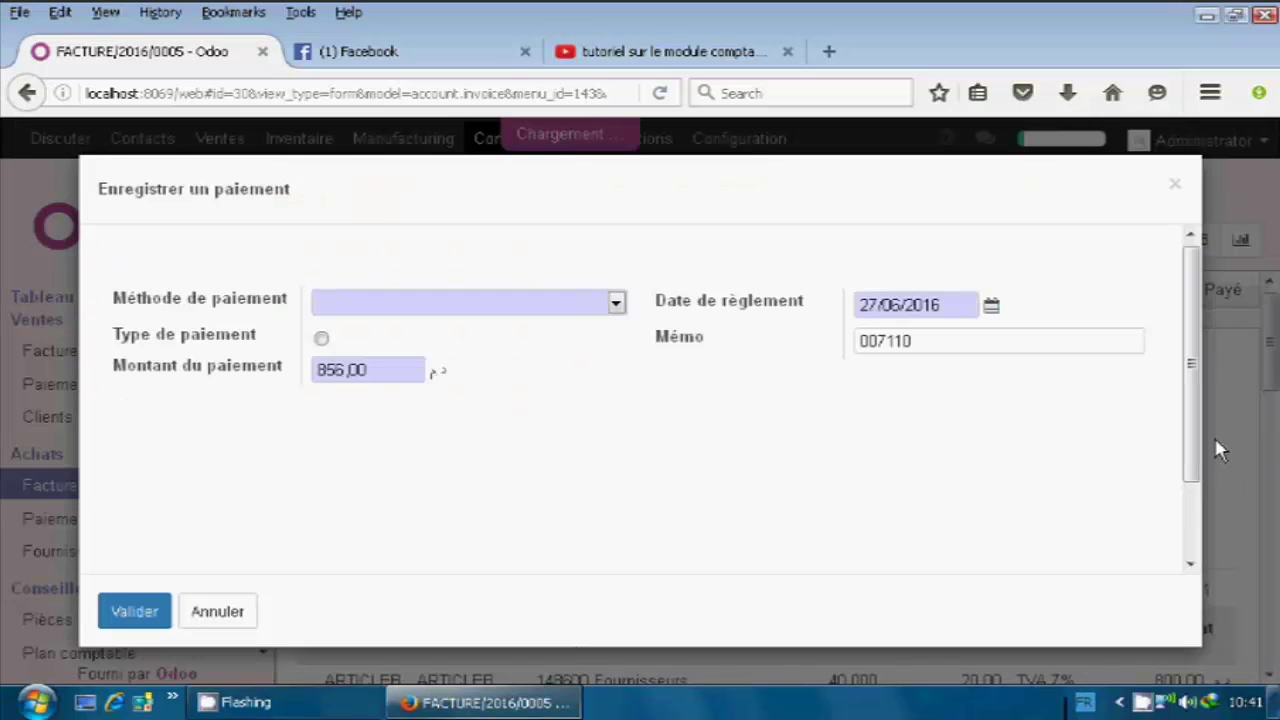
Pay the full 856,00 from the Banque (MAD) journal, then request a refund (Avoir).
left_click(866, 341)
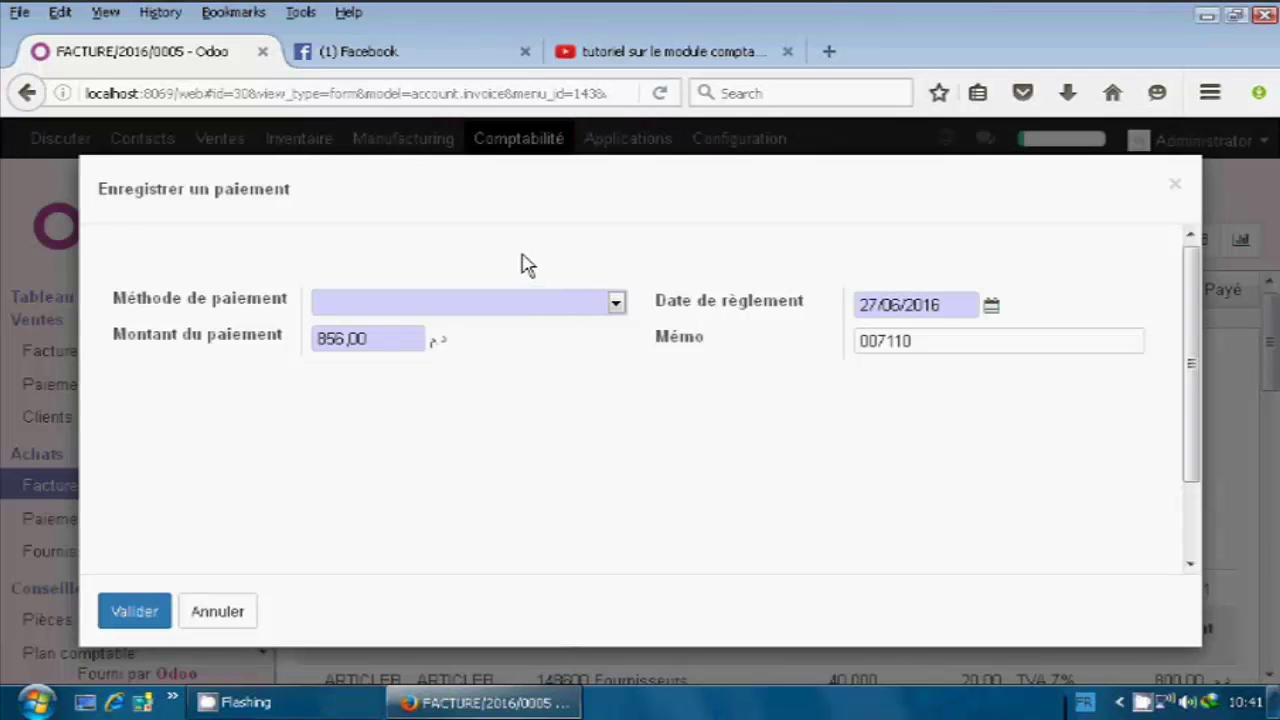
left_click(617, 303)
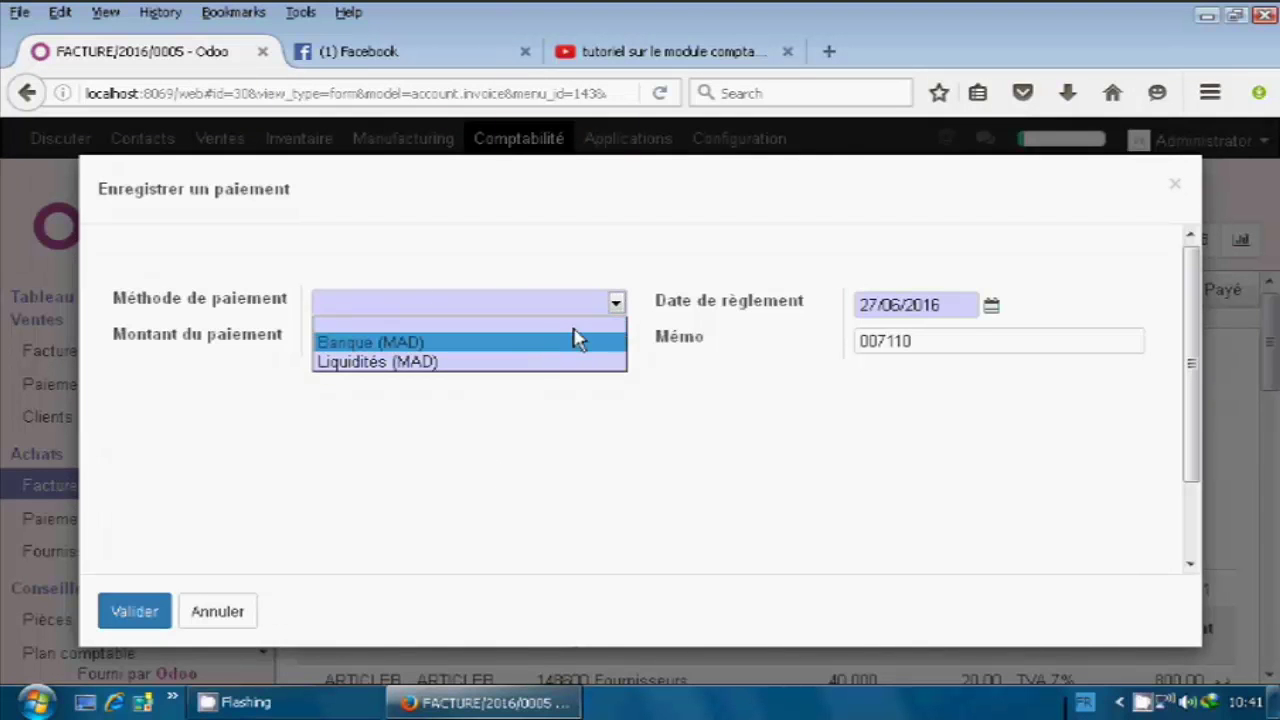
left_click(578, 340)
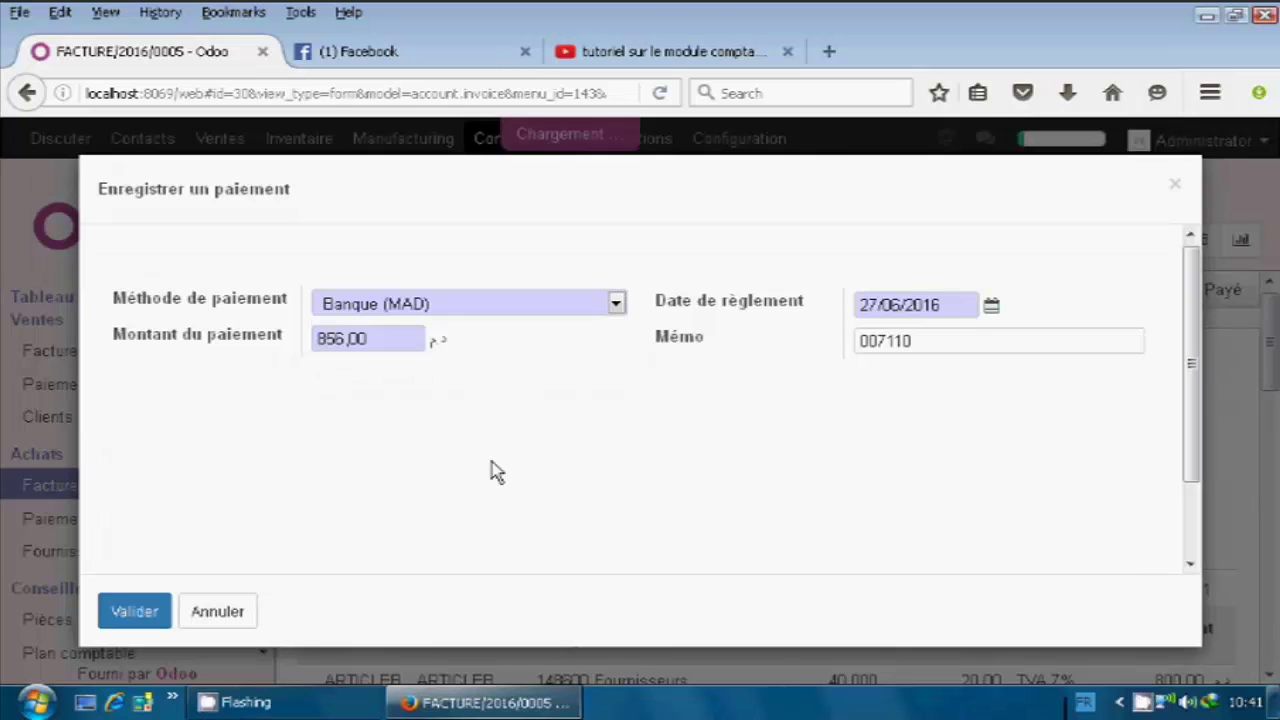
left_click(137, 616)
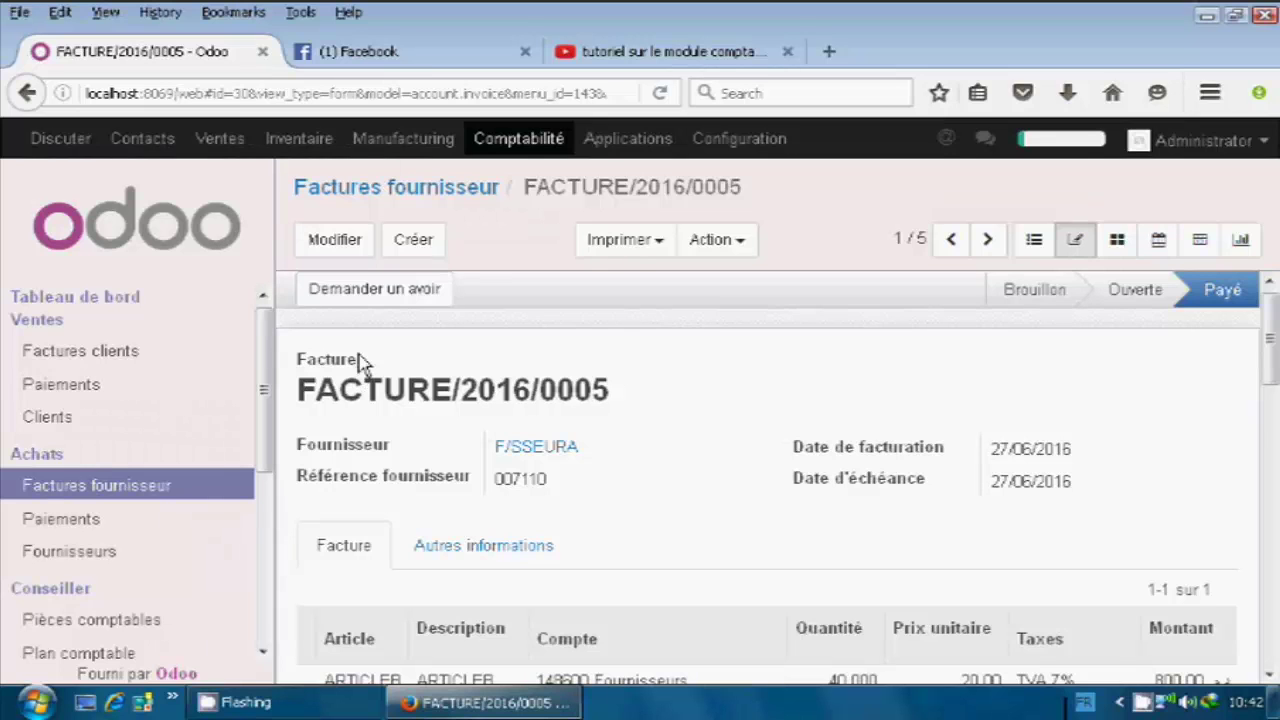
left_click(423, 294)
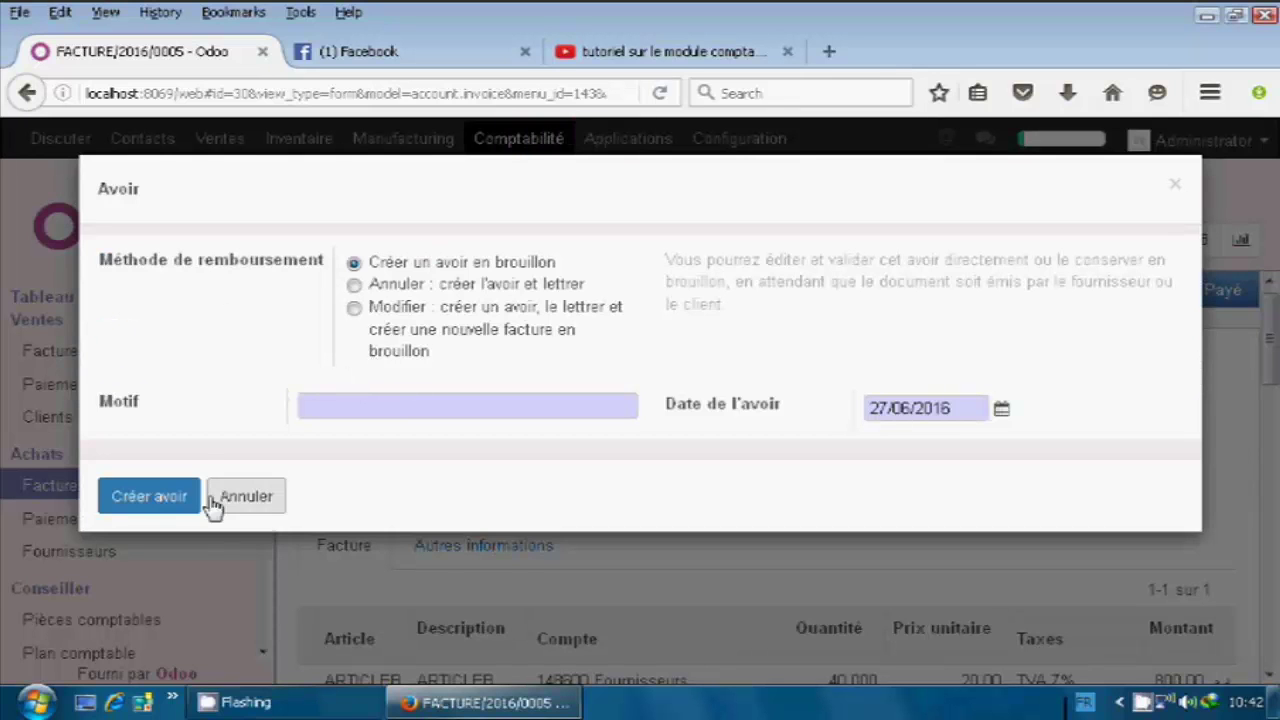
Create a draft credit note for FACTURE/2016/0005 with motif 018567.
left_click(178, 500)
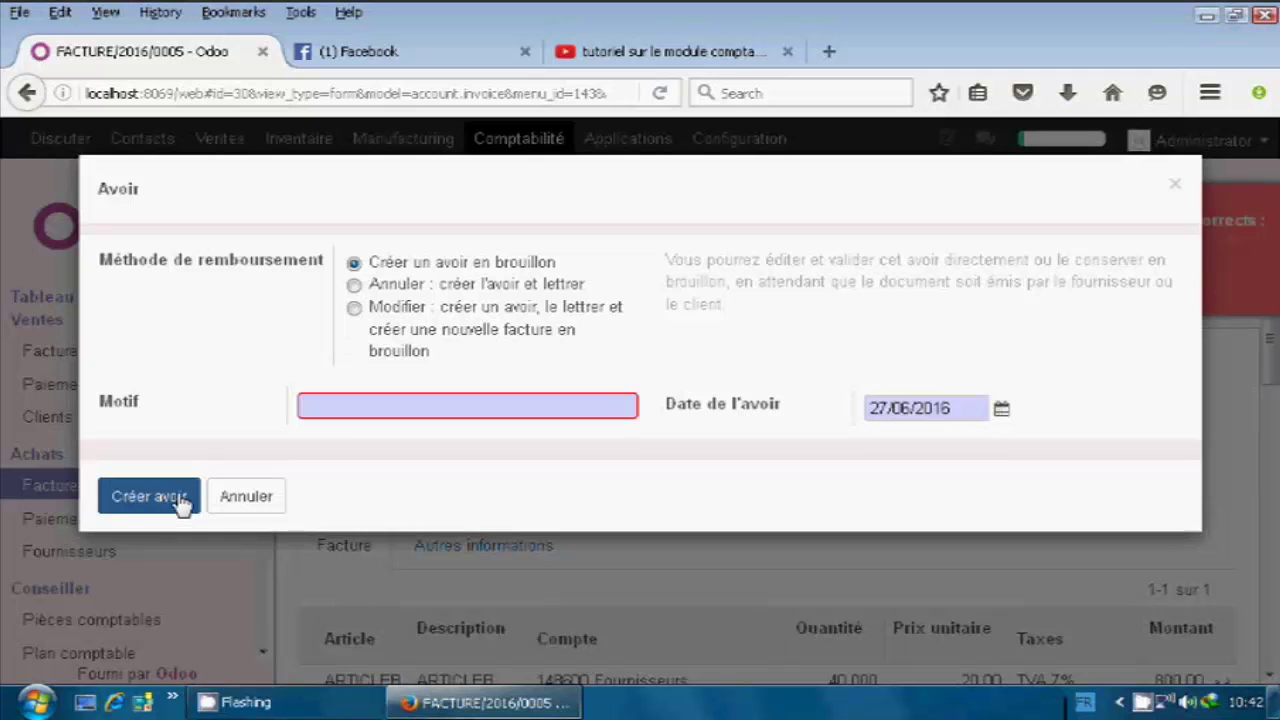
left_click(320, 401)
type("01")
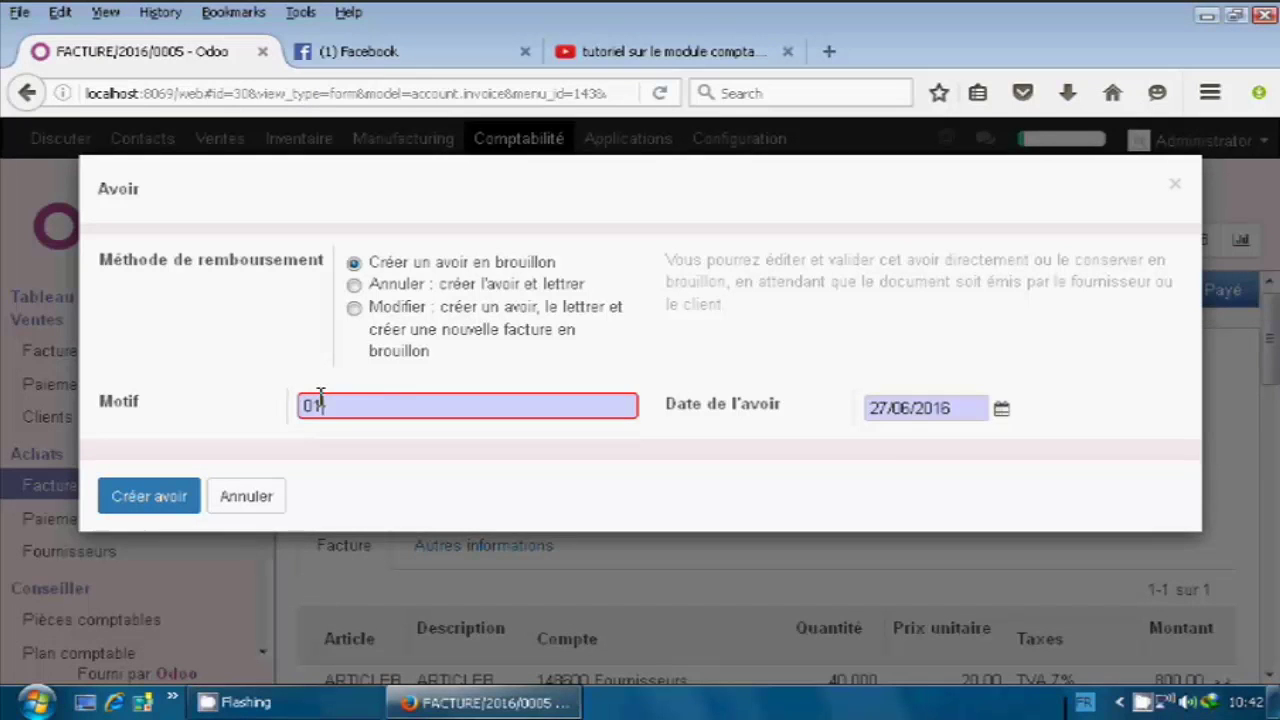
type("8567")
left_click(126, 502)
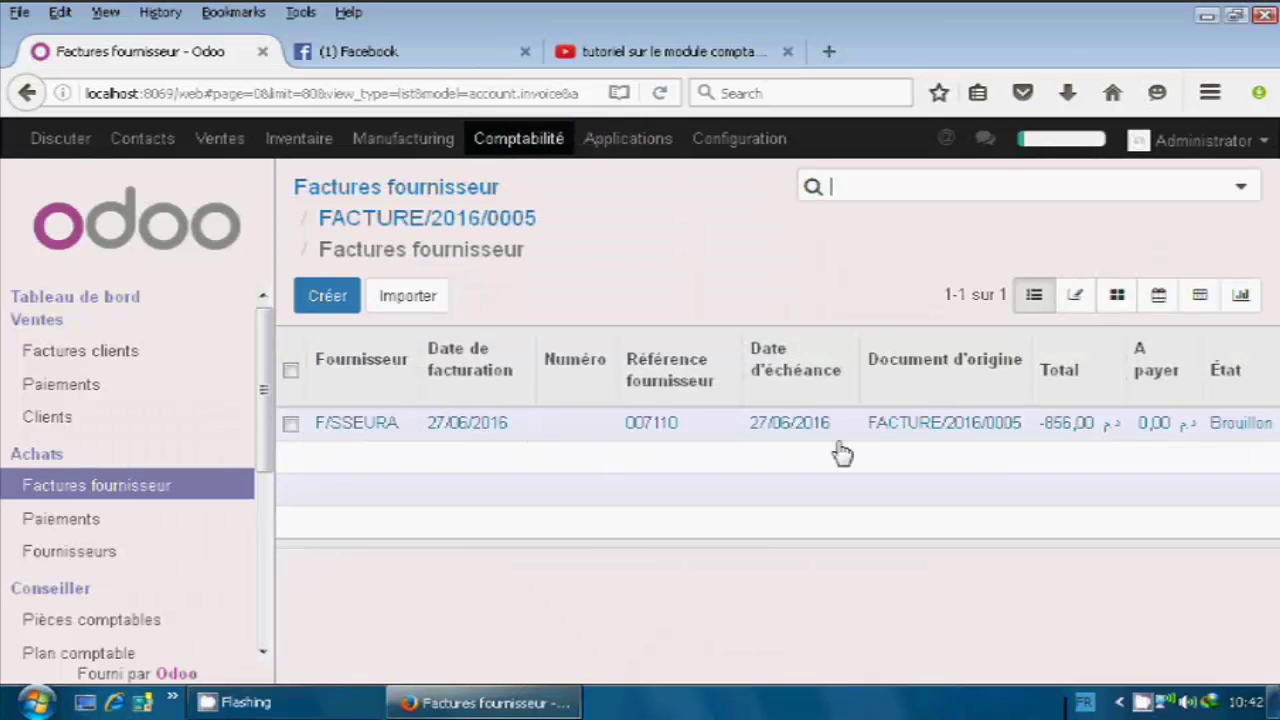
Open the F/SSEURA draft refund 018567 (-856,00) from the supplier invoice list.
left_click(499, 437)
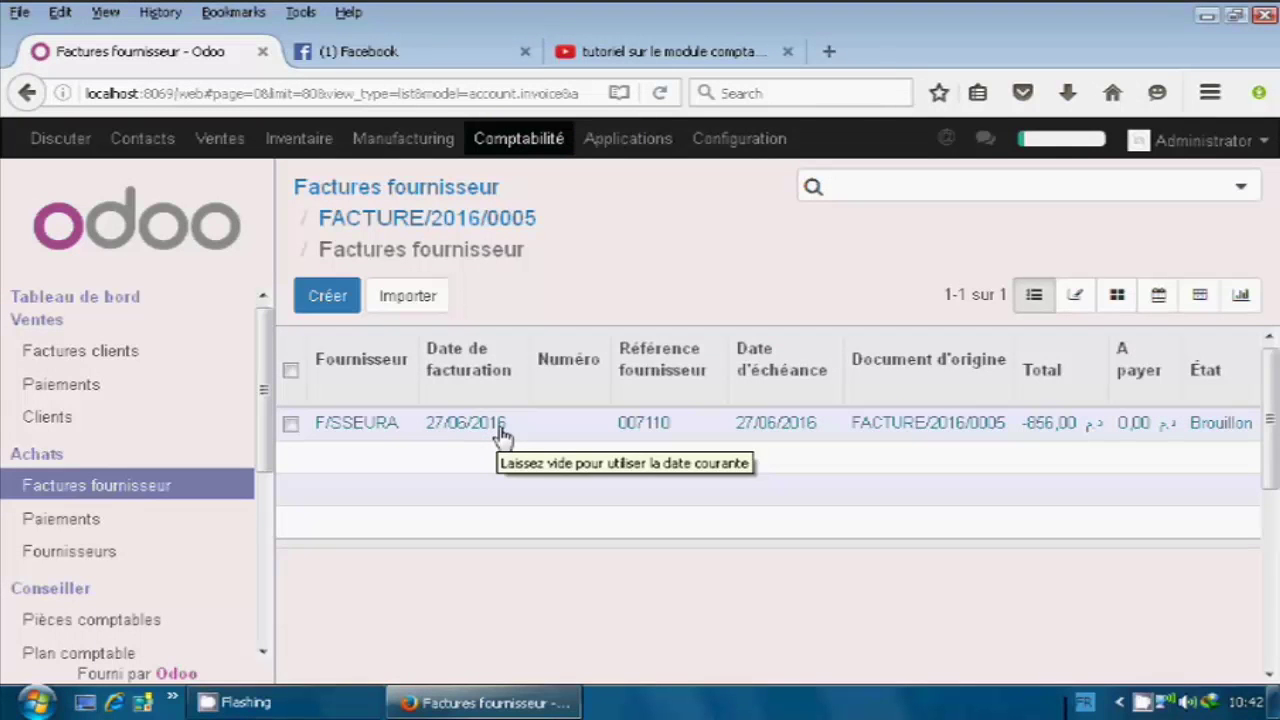
left_click(505, 432)
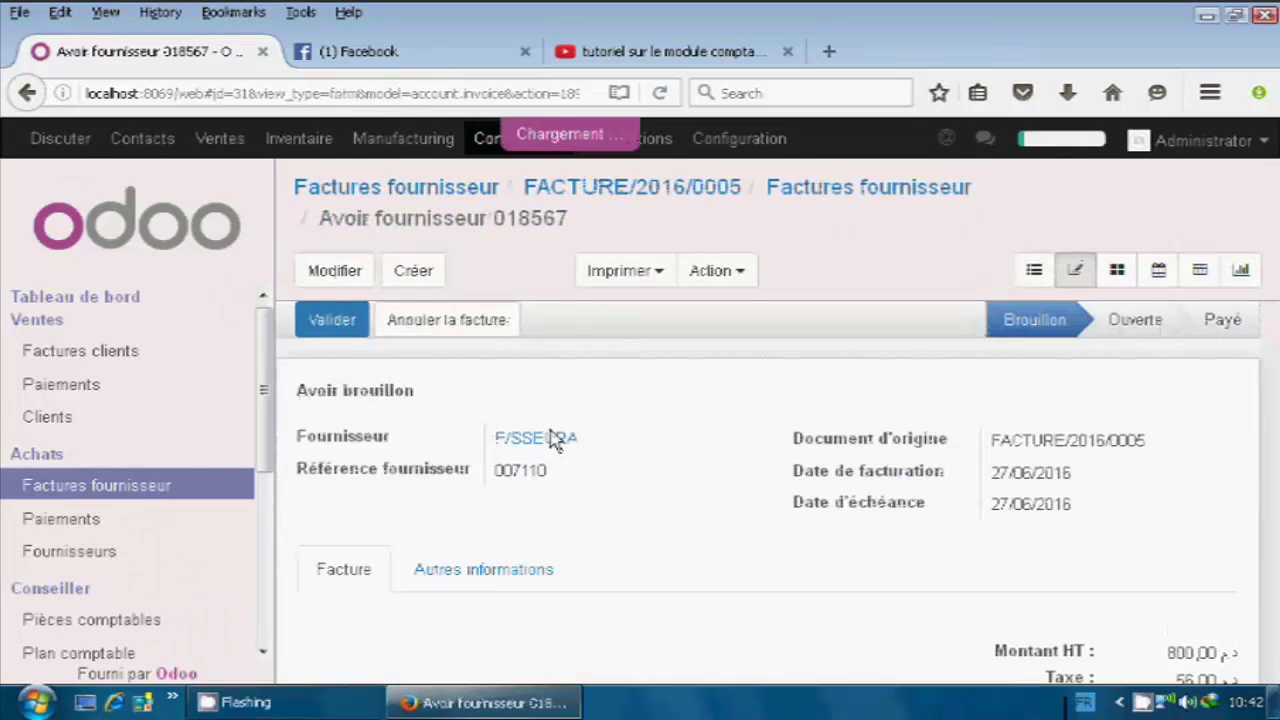
Change the ARTICLEB refund line's unit price from 20,00 to 10,00 and save the credit note.
left_click(343, 281)
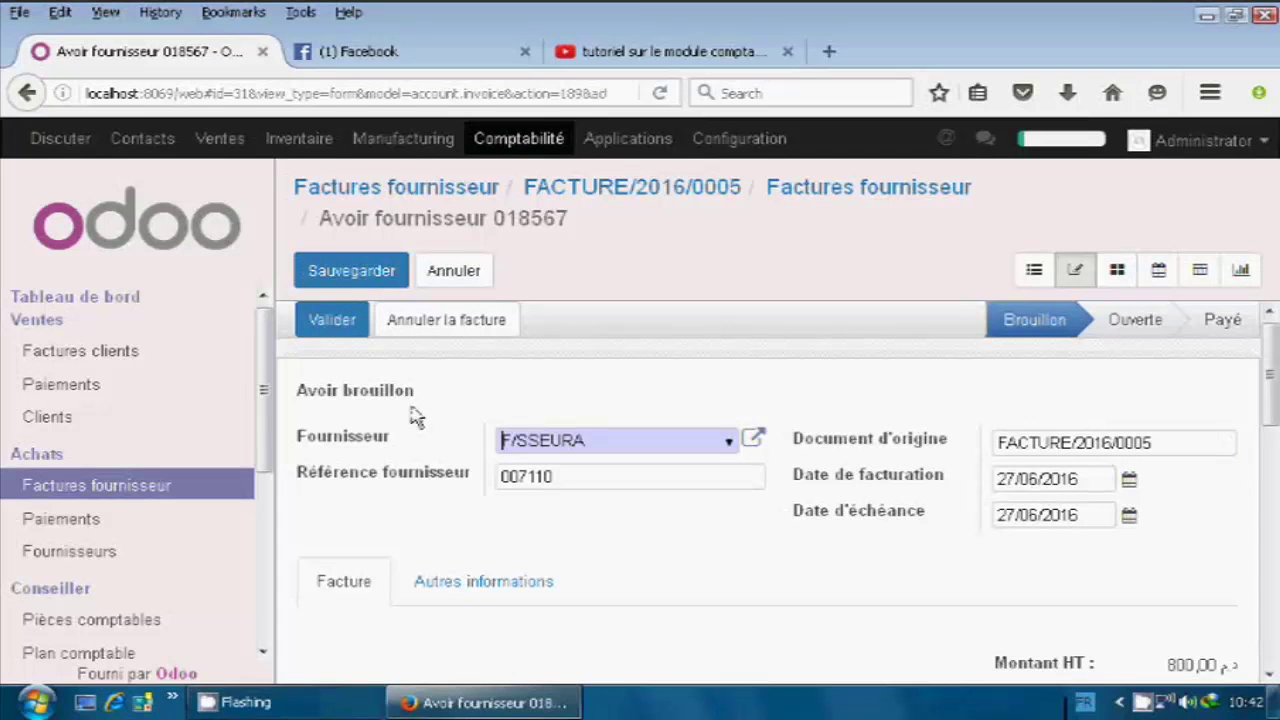
scroll(418, 416, "down", 3)
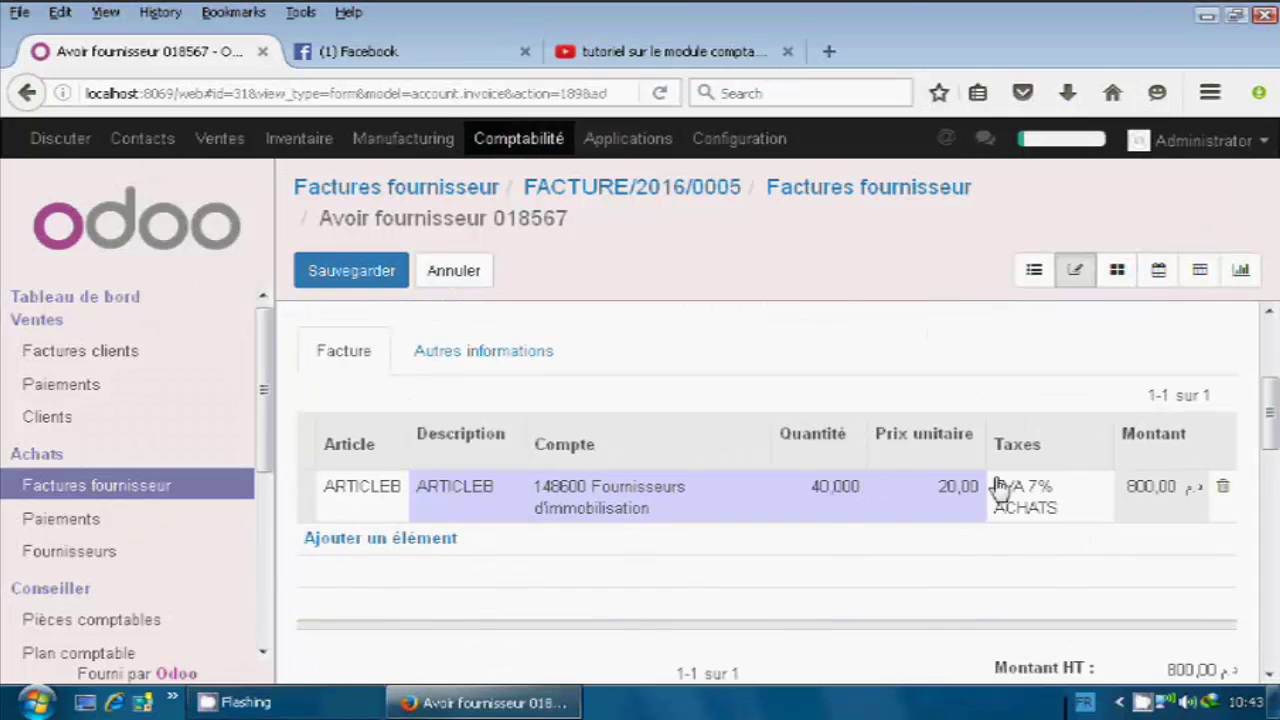
left_click(948, 495)
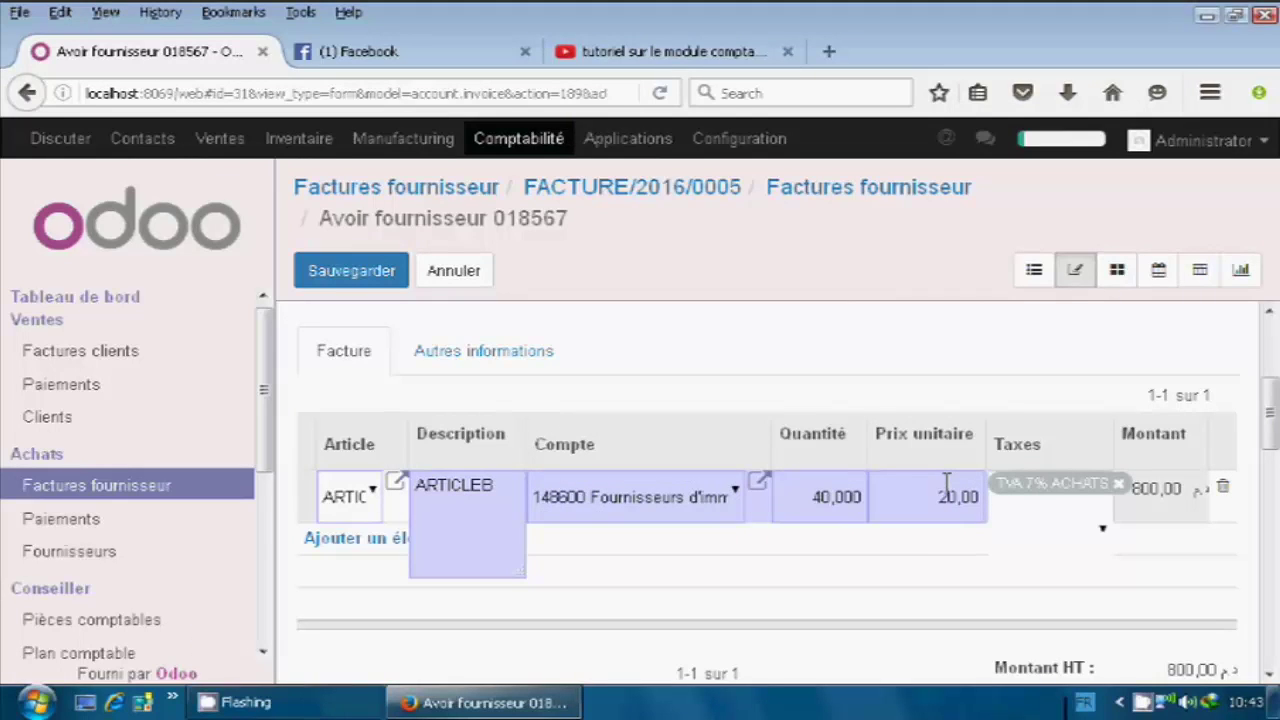
key("BackSpace")
type("1")
scroll(909, 431, "up", 3)
scroll(912, 436, "down", 2)
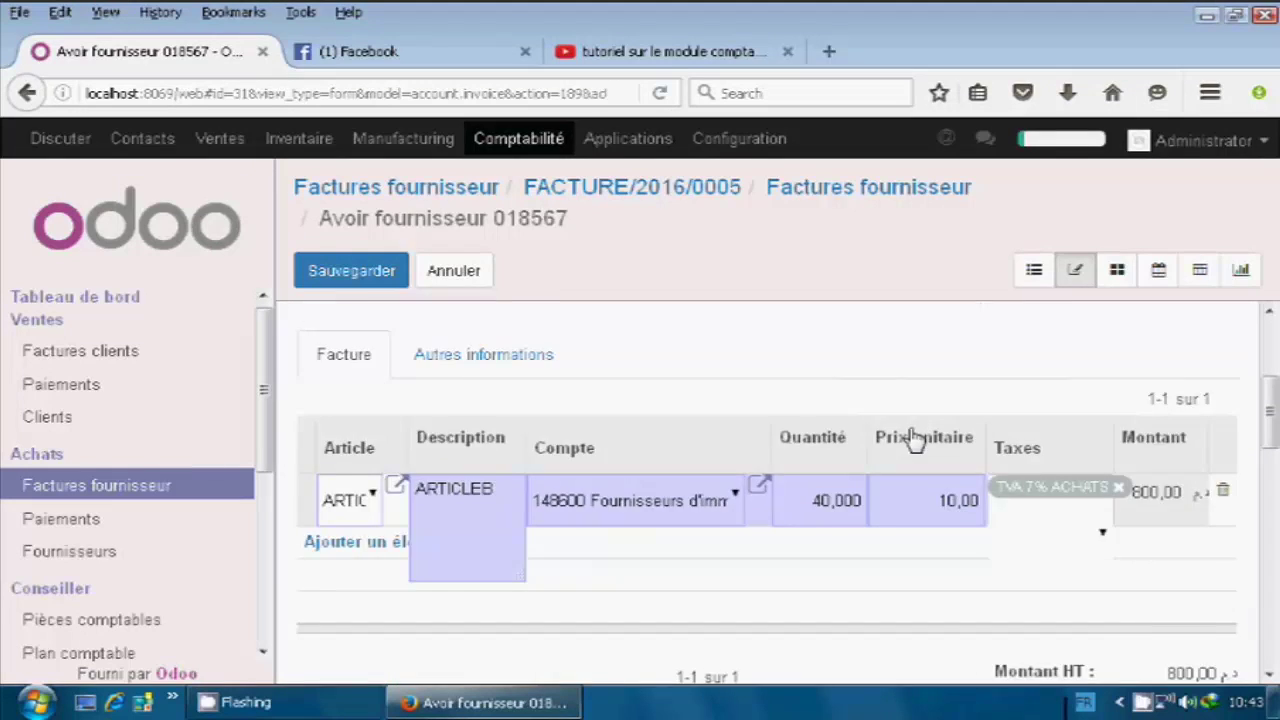
scroll(914, 436, "up", 3)
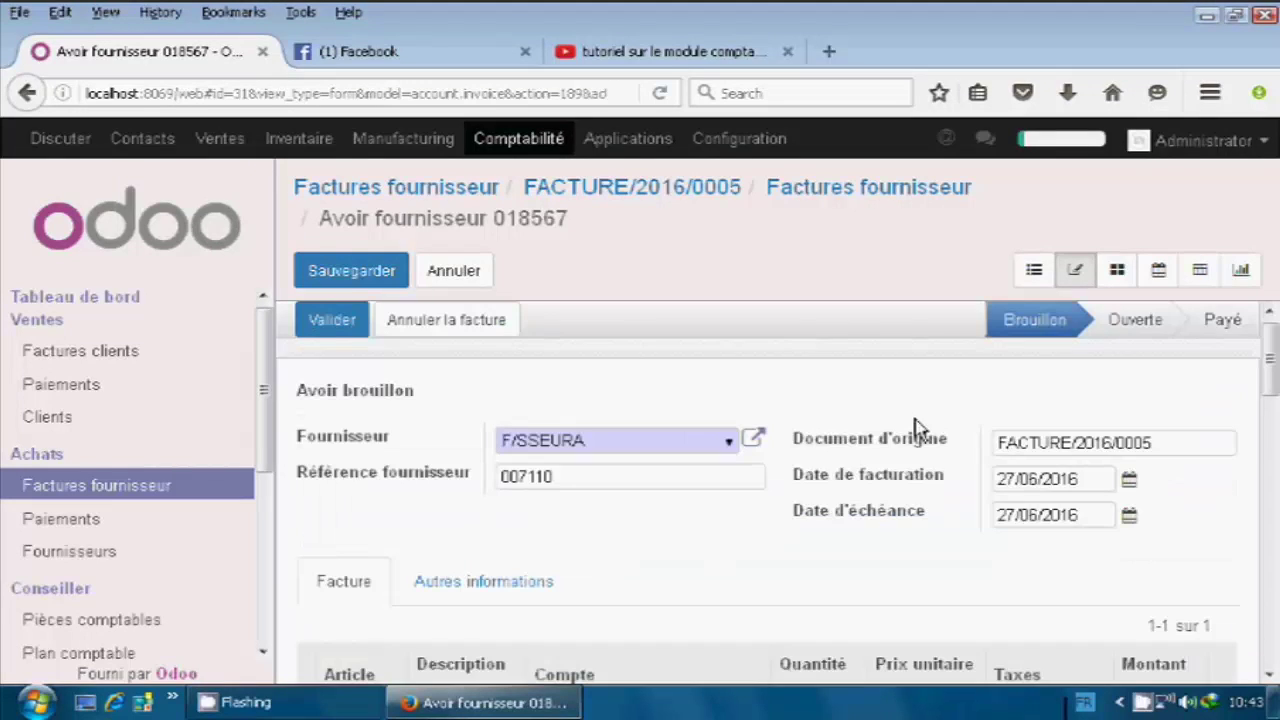
left_click(338, 286)
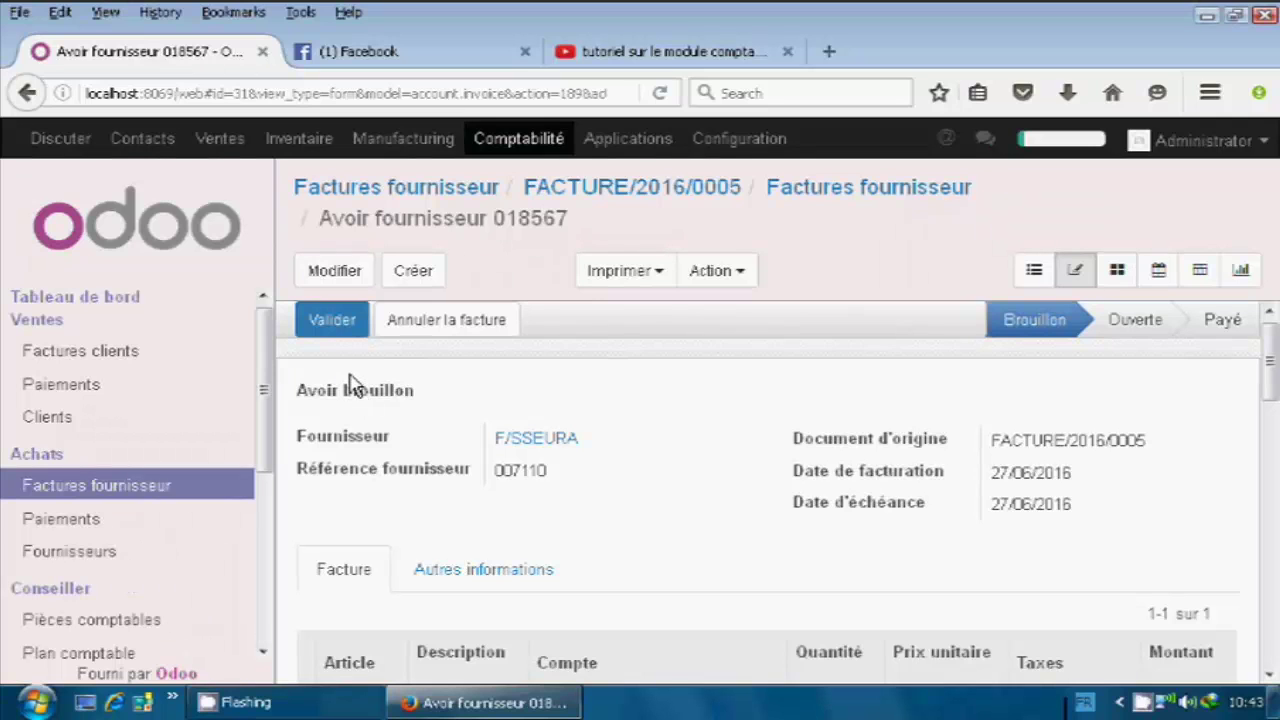
Validate the refund as FACTURE/2016/0006 and bring up its 428,00 payment form.
left_click(323, 329)
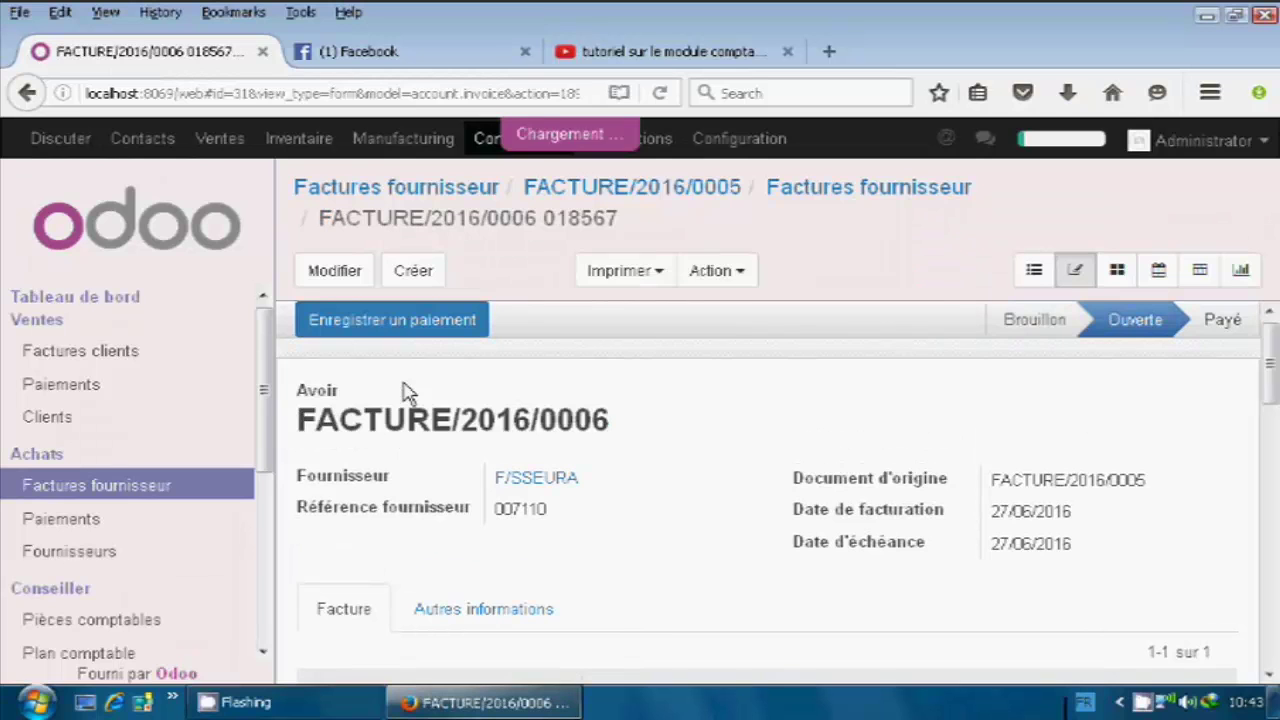
left_click(400, 321)
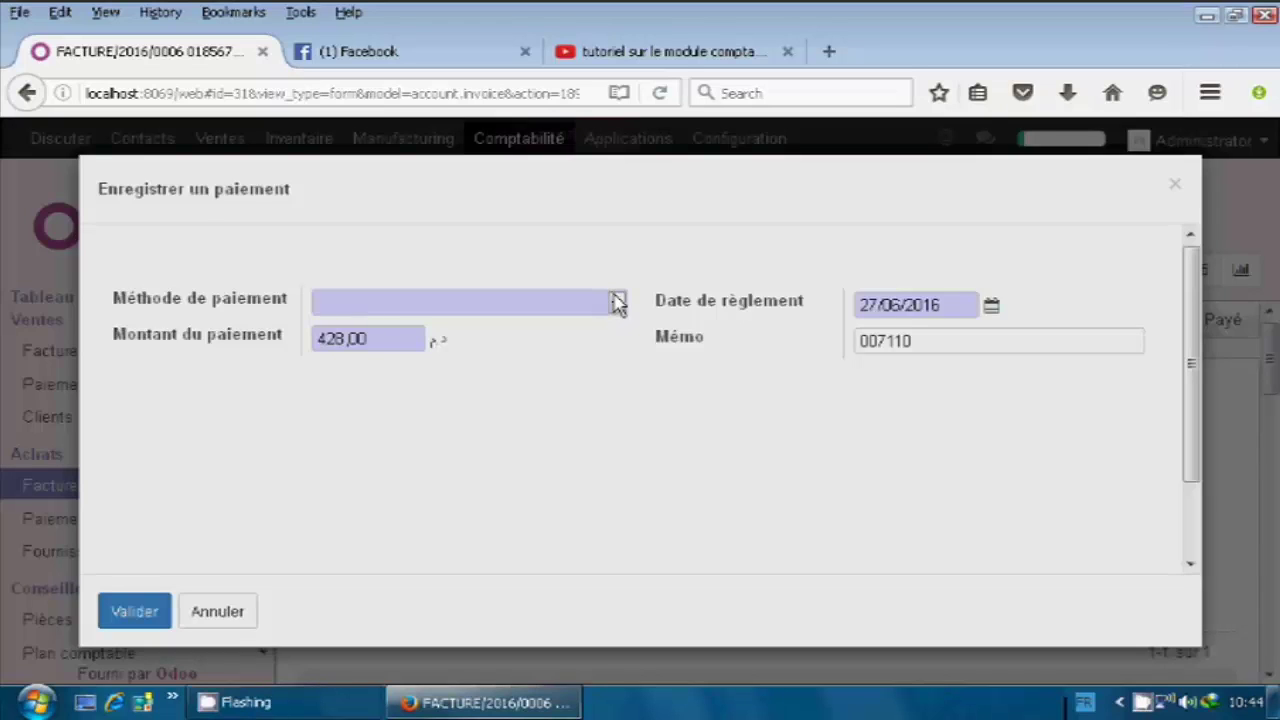
Pay the 428,00 refund from the Liquidités (MAD) journal.
left_click(617, 302)
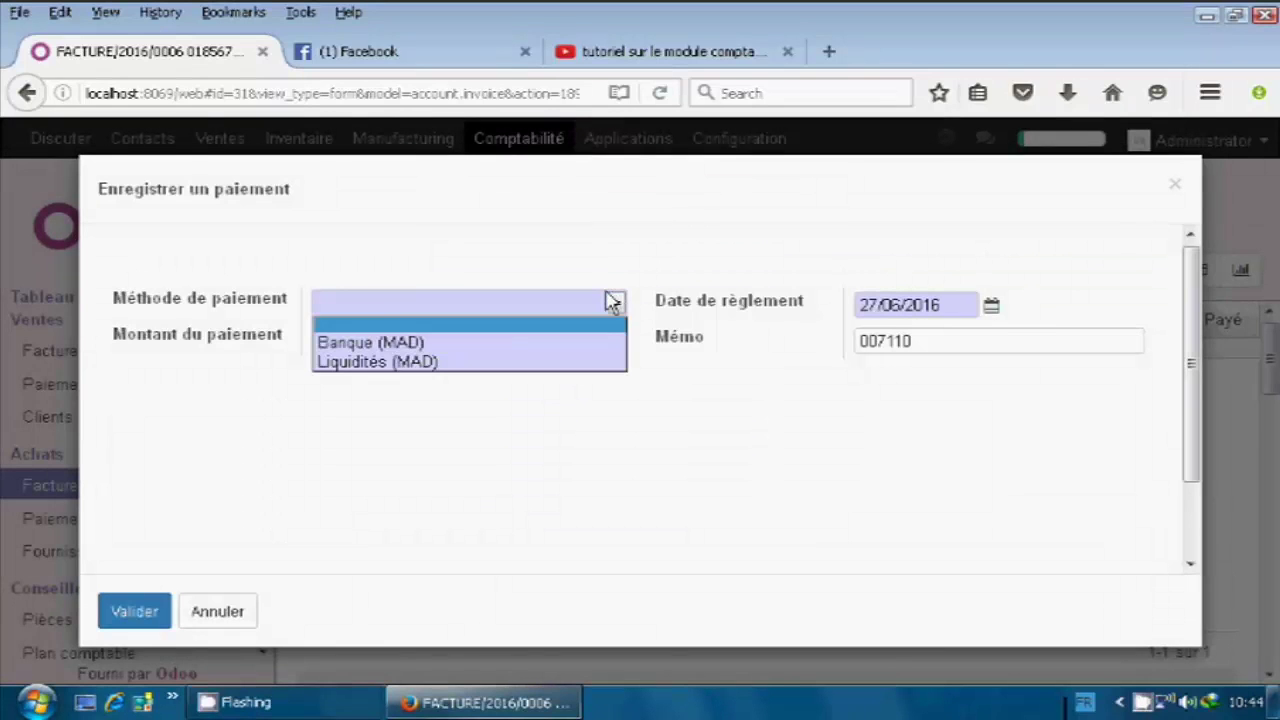
left_click(452, 364)
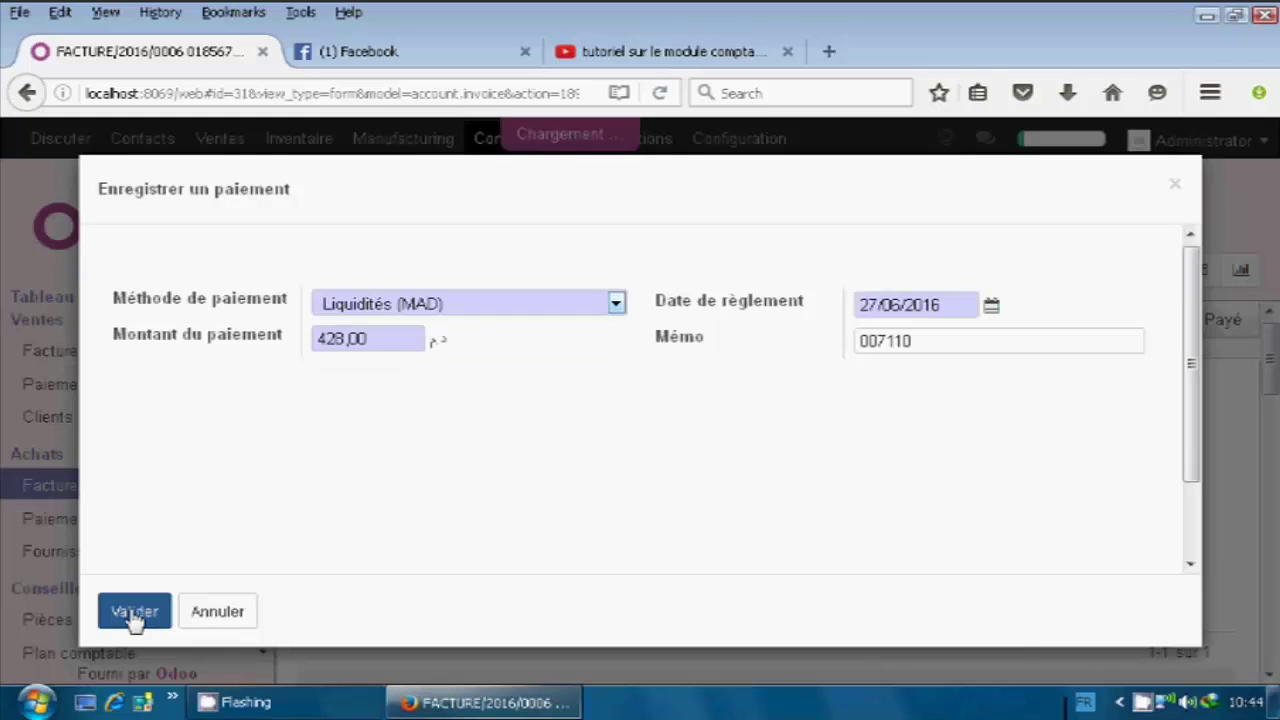
left_click(135, 615)
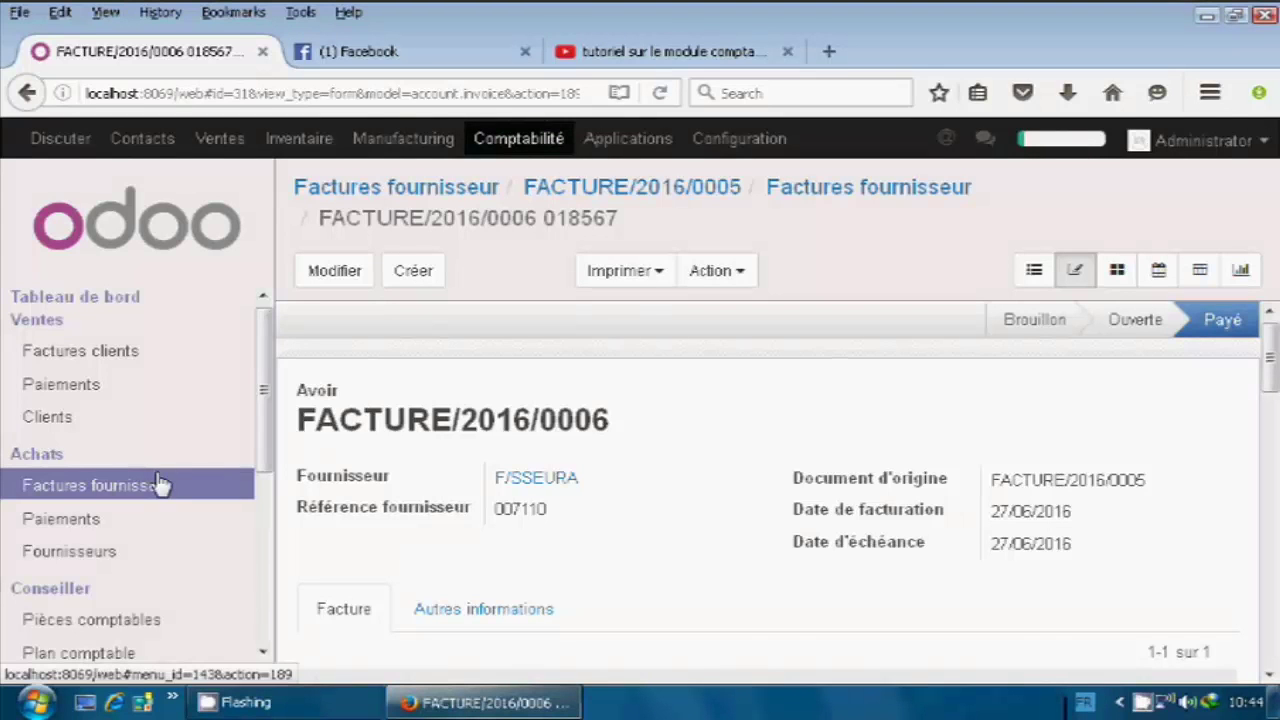
Return to the Factures fournisseur list showing FACTURE/2016/0005 and FACTURE/2016/0006 fully settled.
left_click(161, 486)
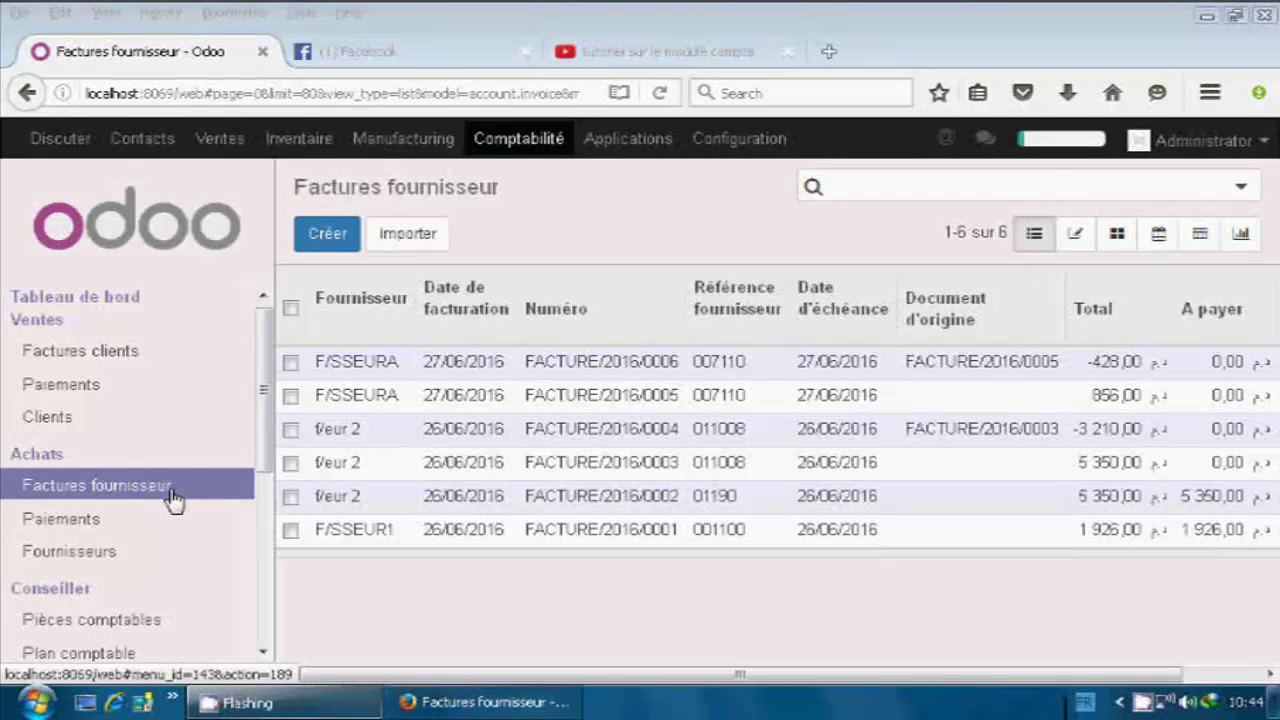
left_click(126, 522)
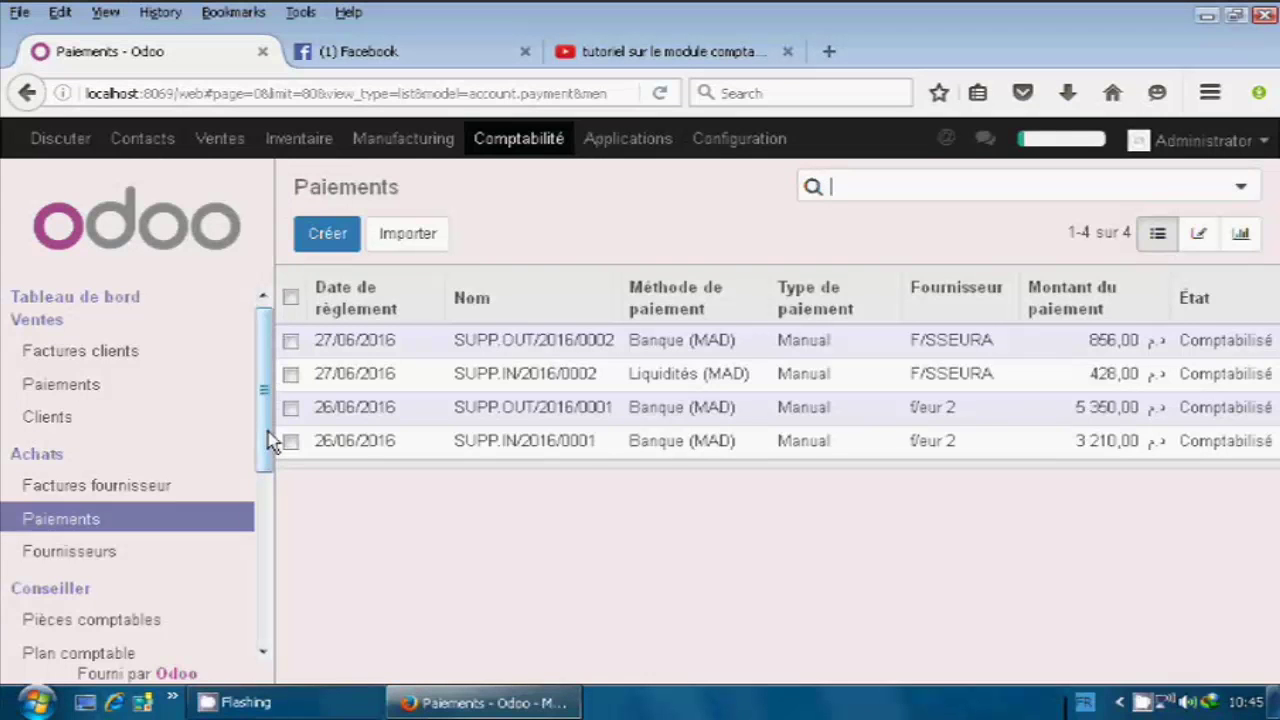
left_click_drag(268, 440, 258, 488)
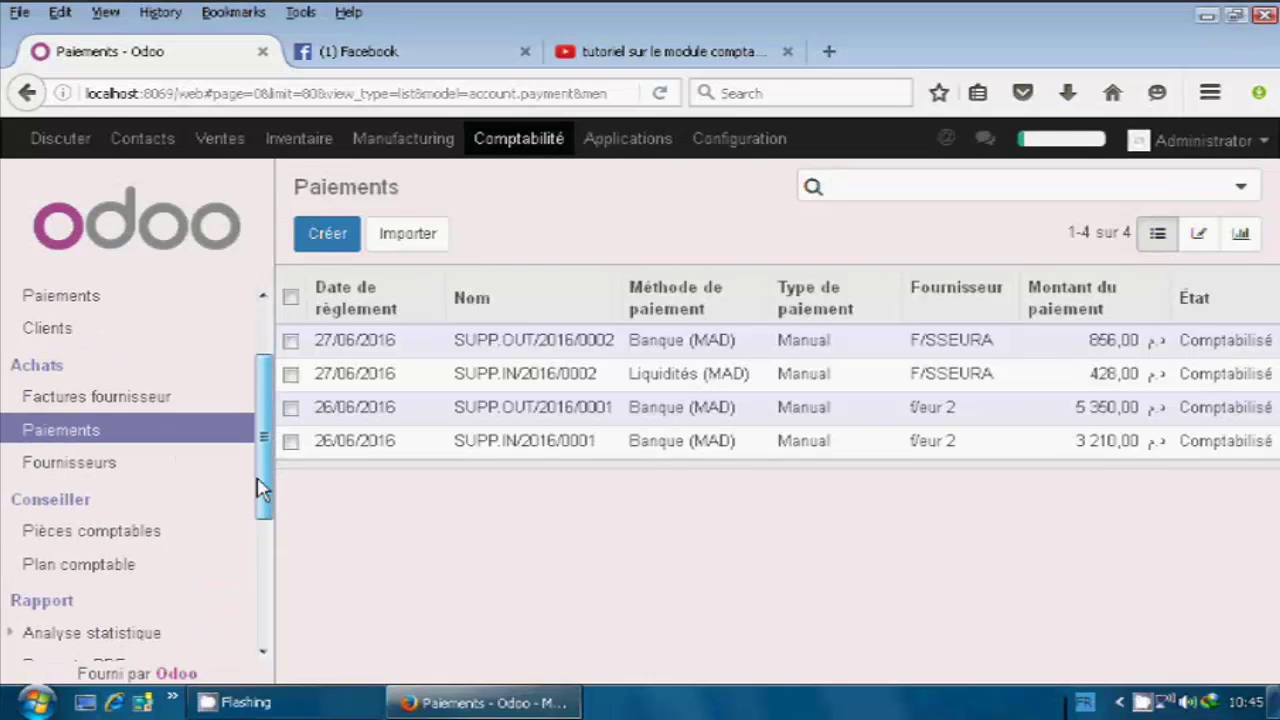
scroll(251, 500, "up", 3)
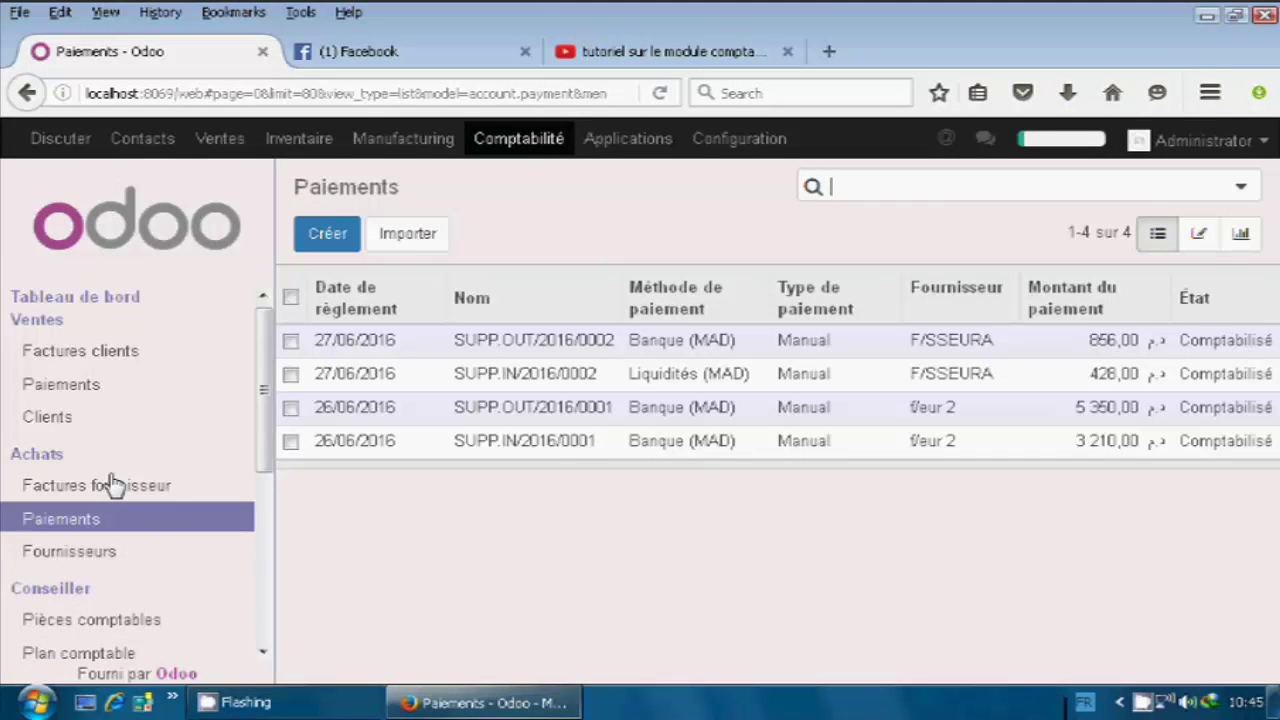
left_click(133, 492)
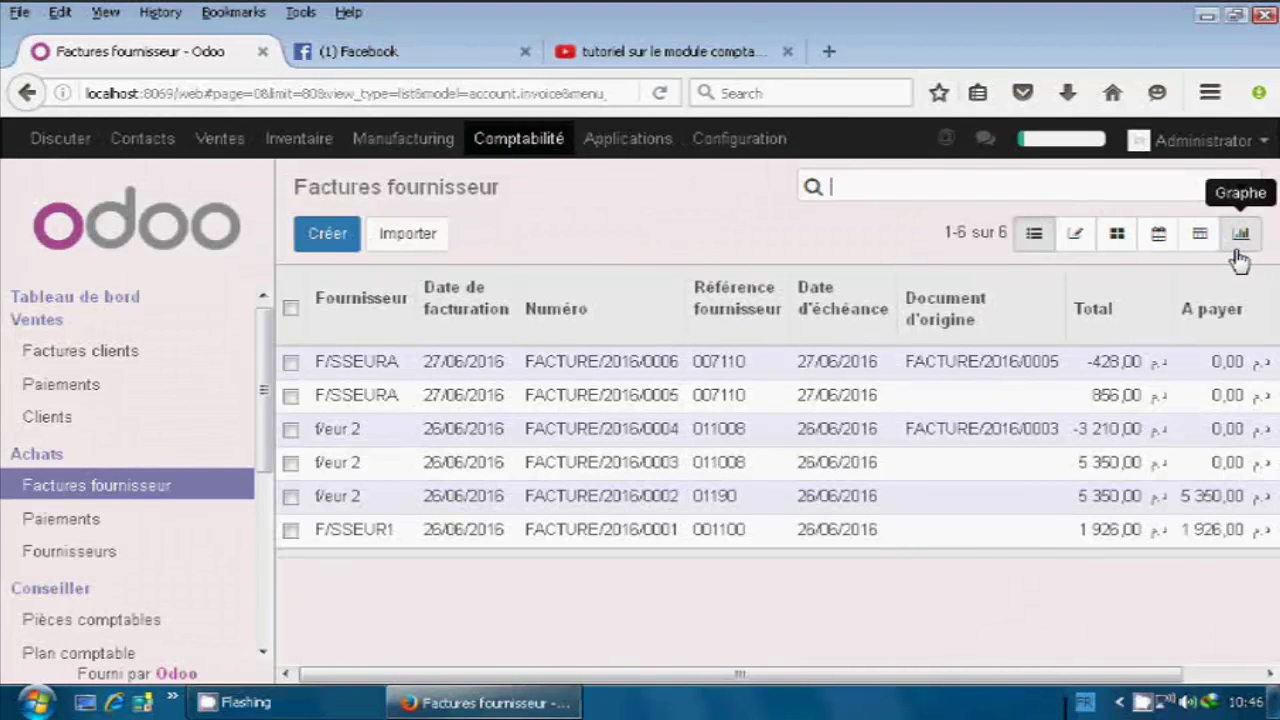
Show supplier invoice totals per supplier as a bar graph.
left_click(1238, 250)
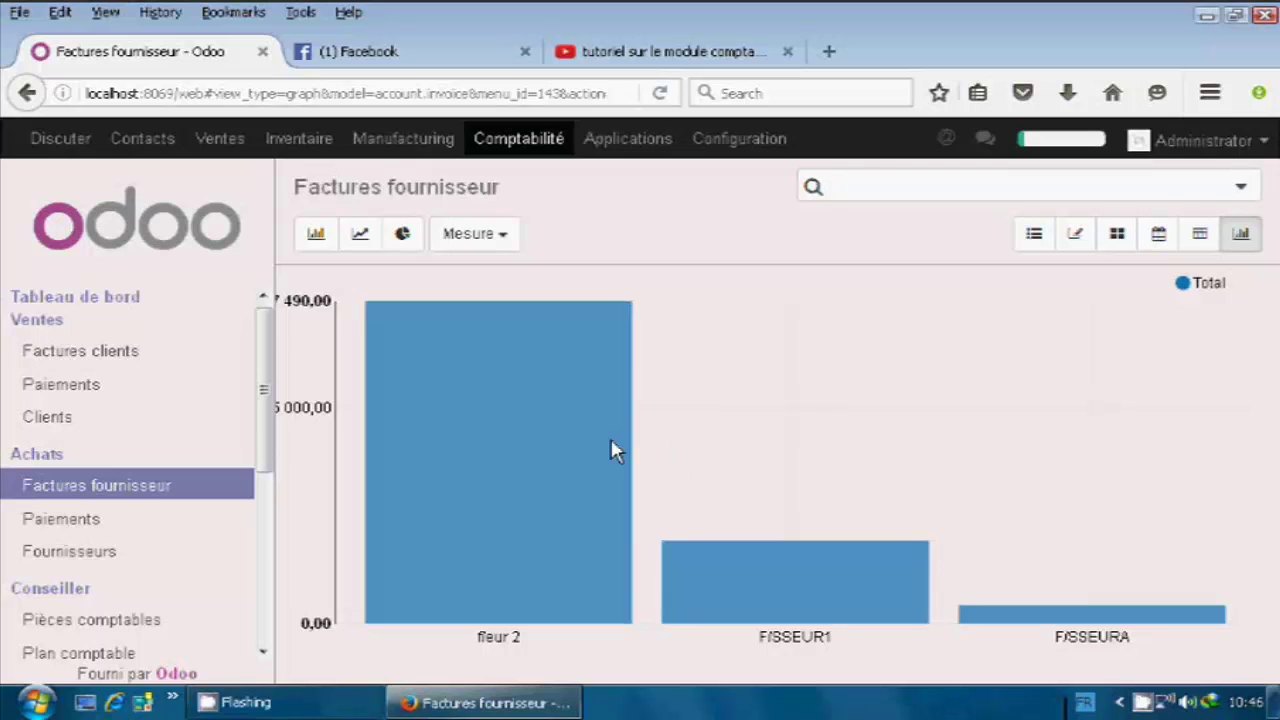
mouse_move(612, 545)
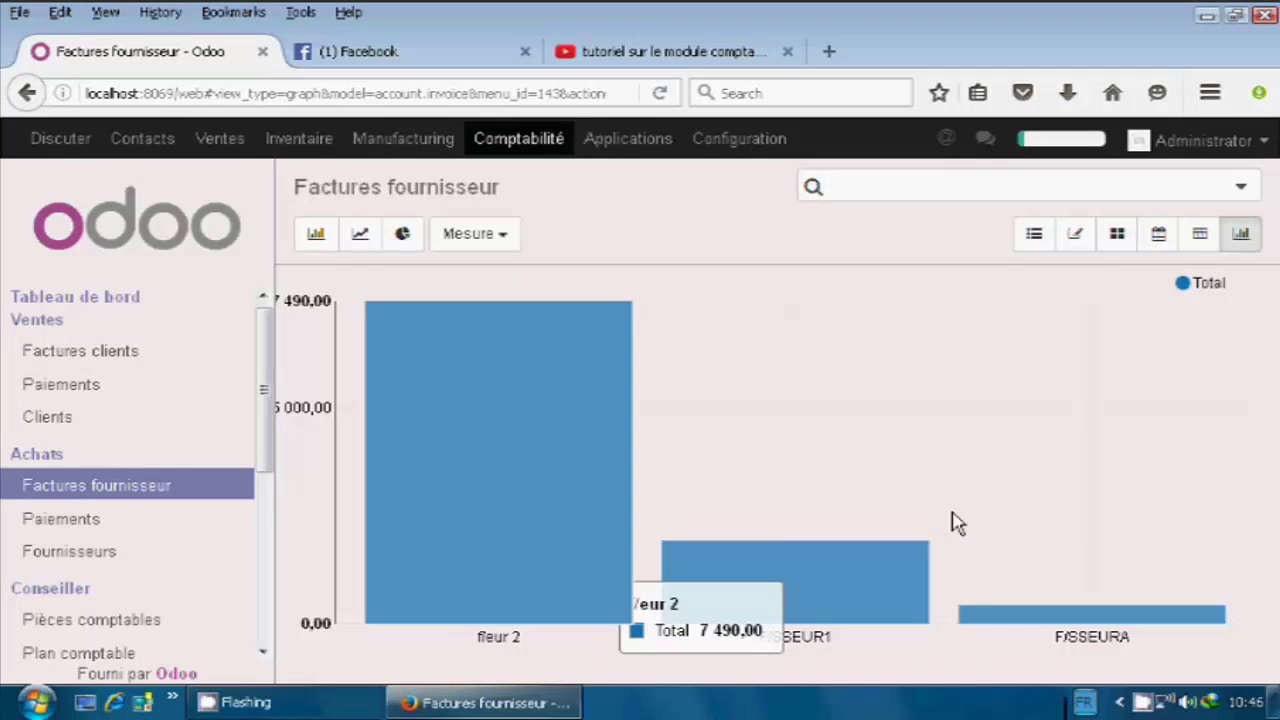
mouse_move(628, 445)
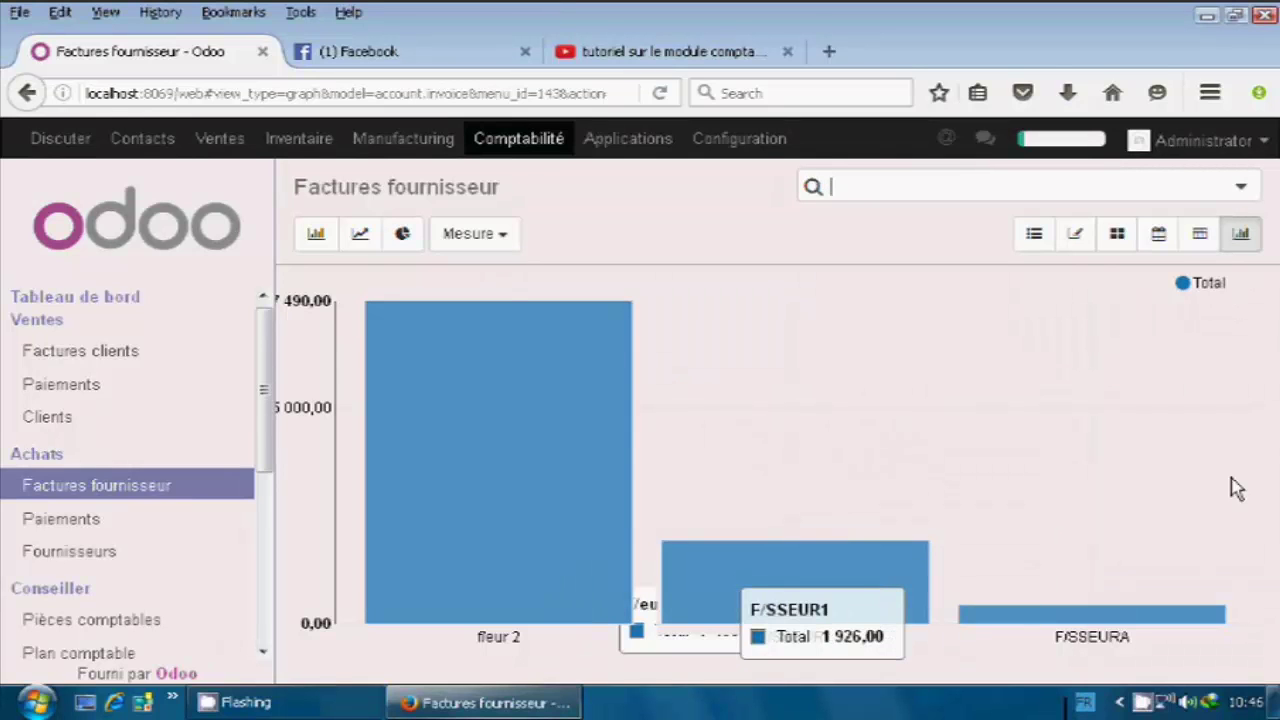
mouse_move(490, 398)
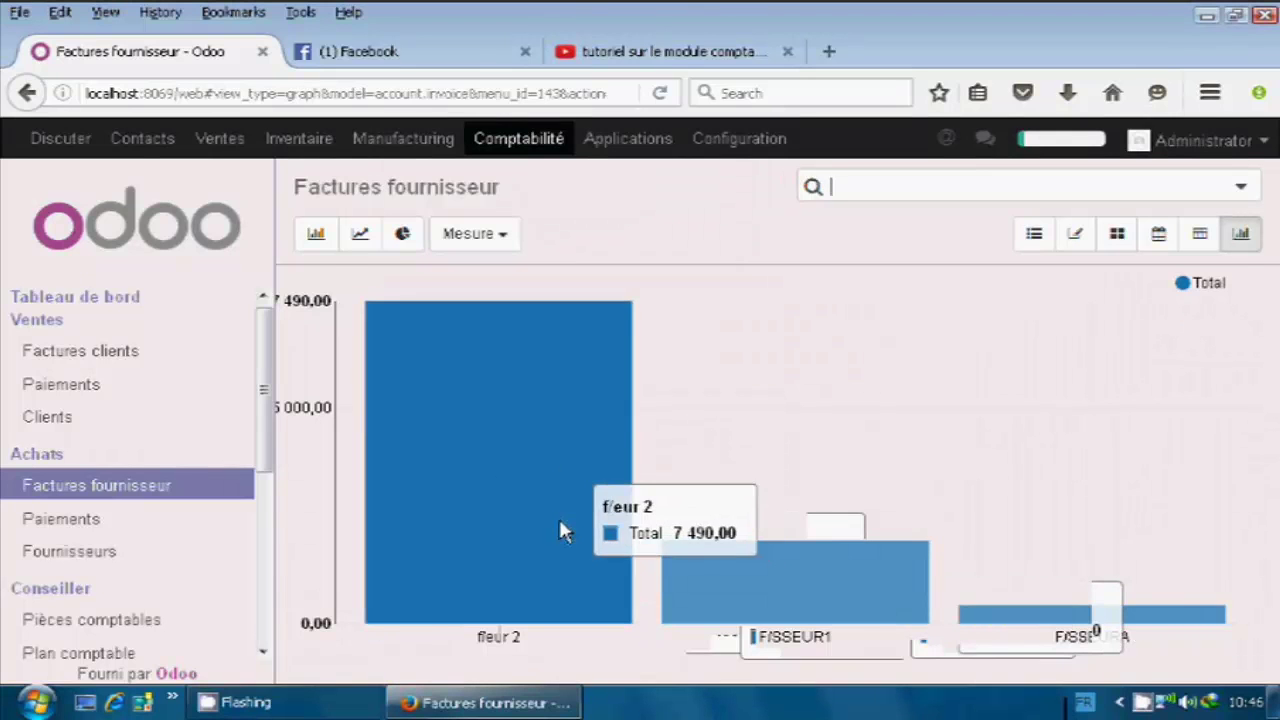
Toggle the chart to a pie and back to bars, then view invoices in the week 26 calendar.
left_click(390, 242)
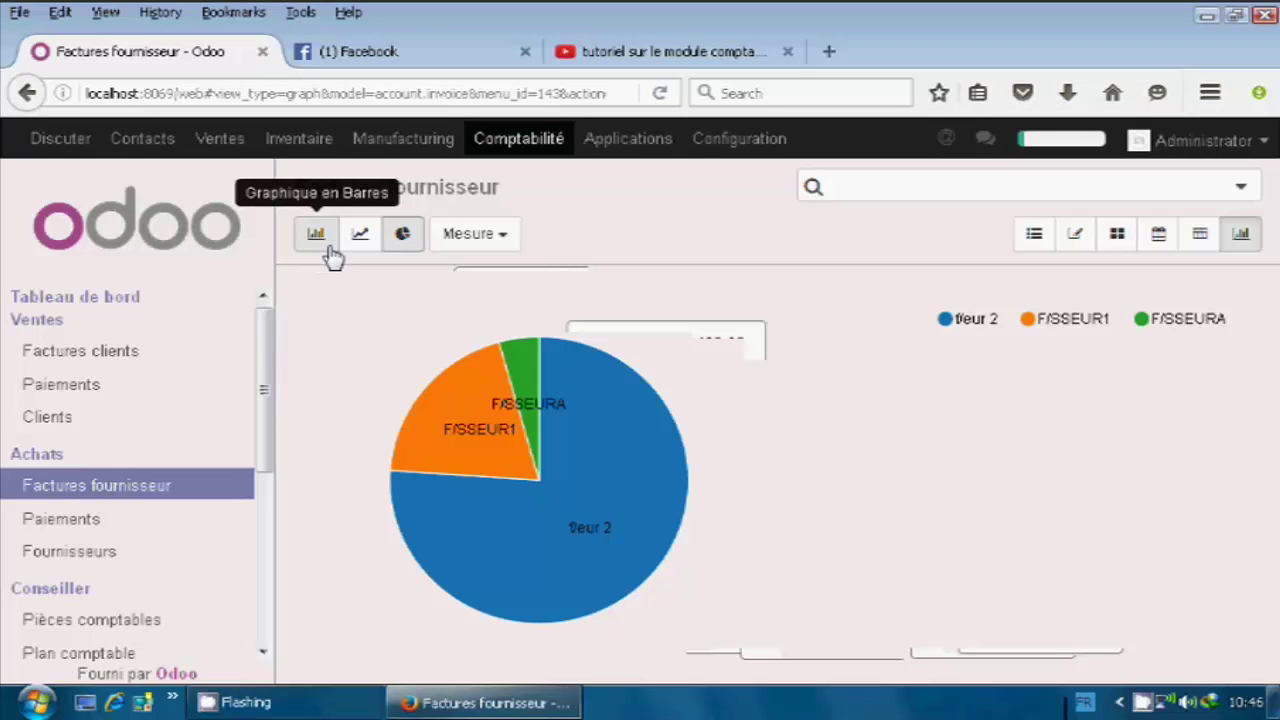
left_click(331, 248)
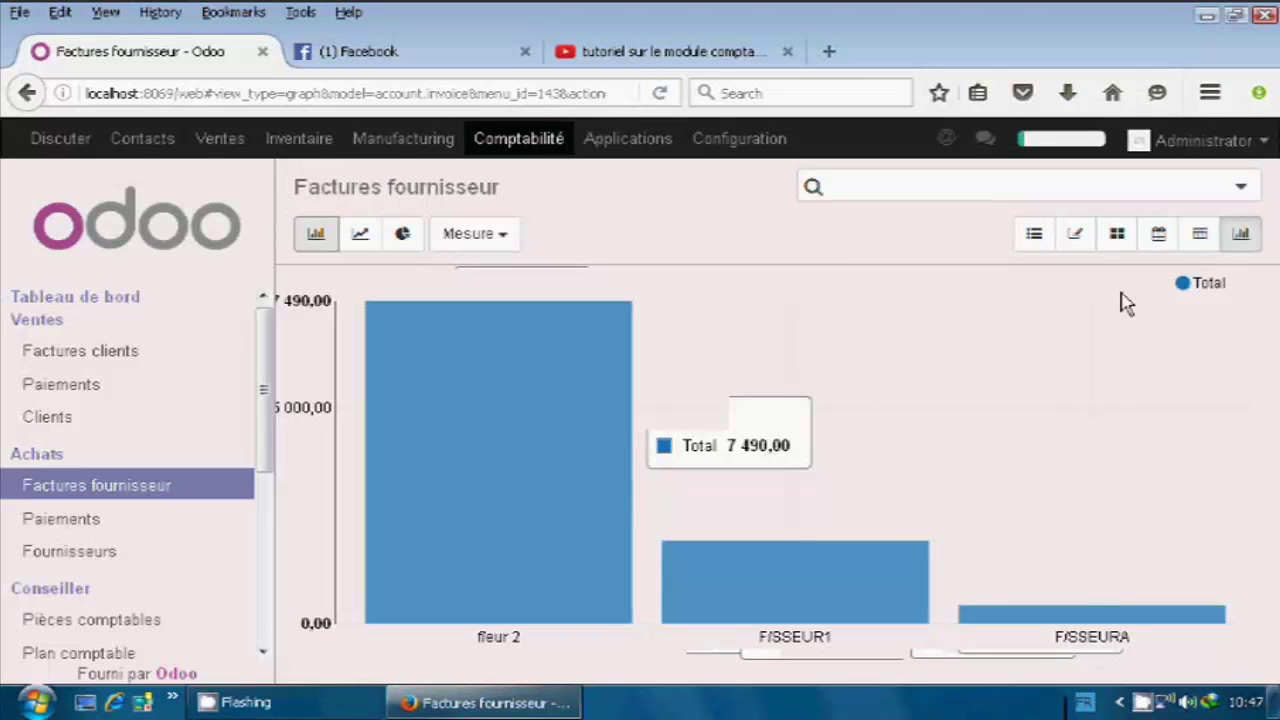
left_click(1158, 240)
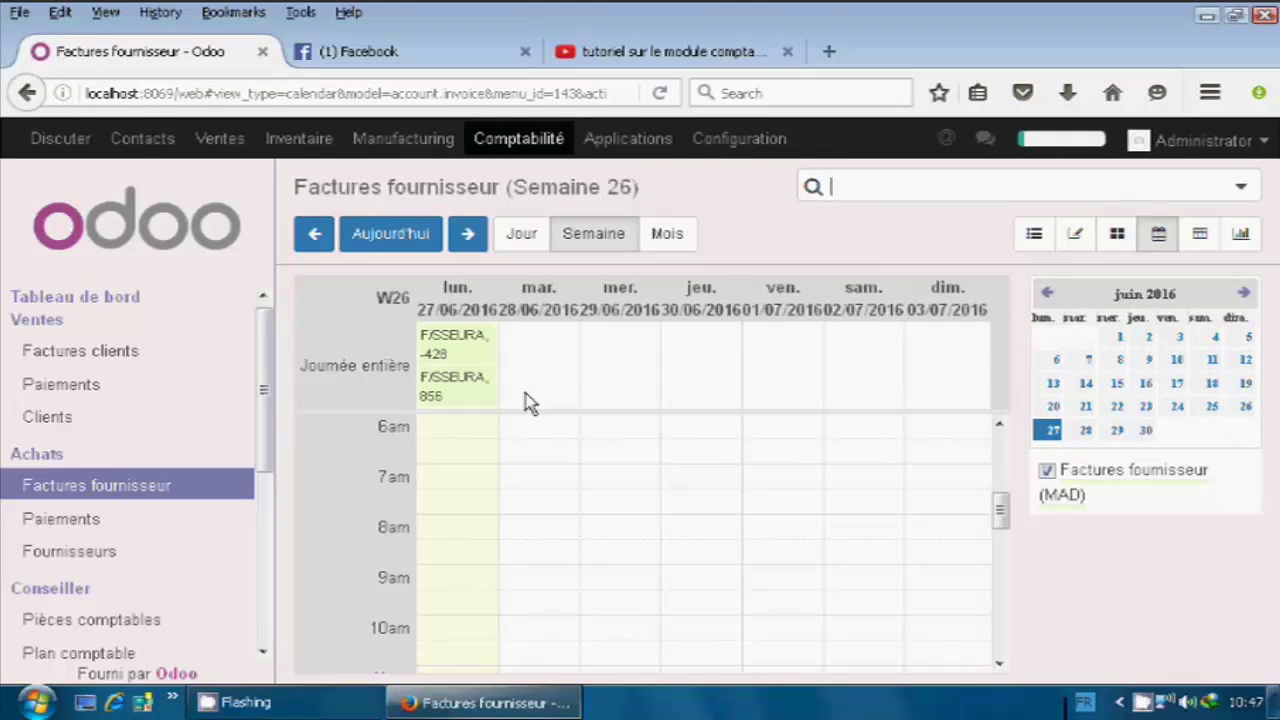
scroll(720, 480, "down", 4)
scroll(723, 486, "up", 5)
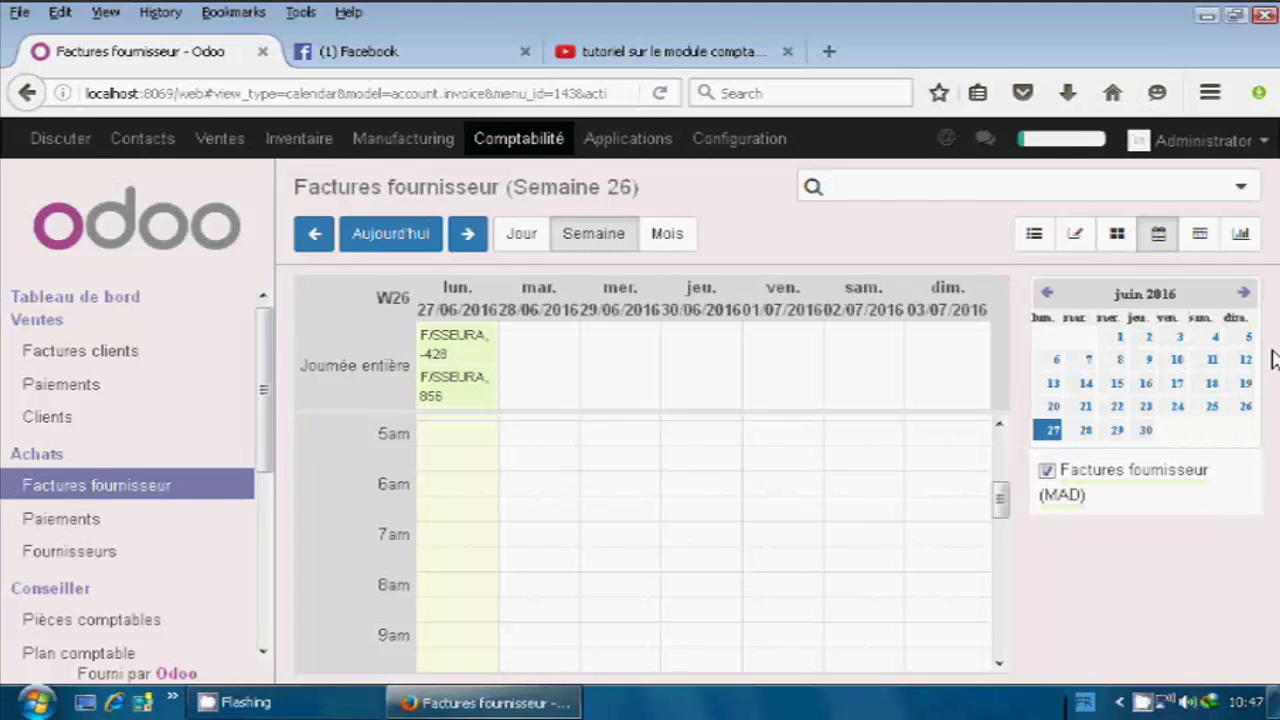
scroll(810, 435, "down", 9)
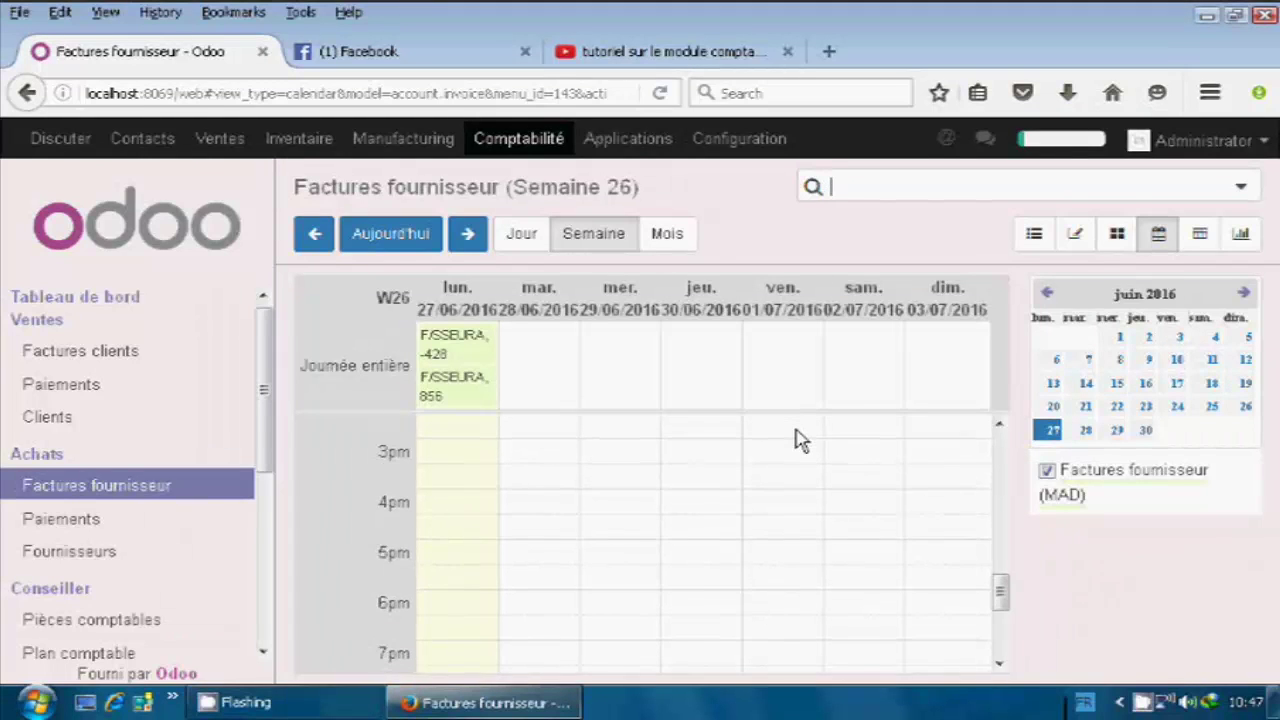
scroll(798, 437, "up", 2)
scroll(798, 437, "up", 12)
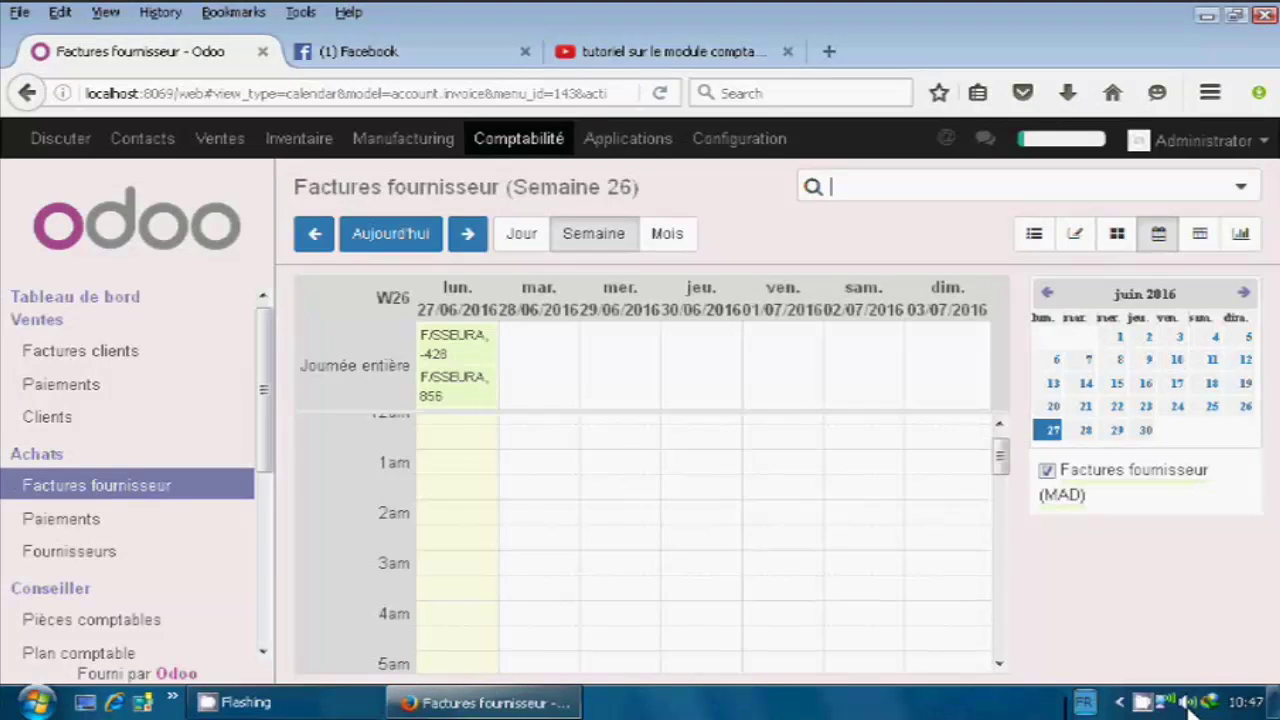
right_click(1142, 703)
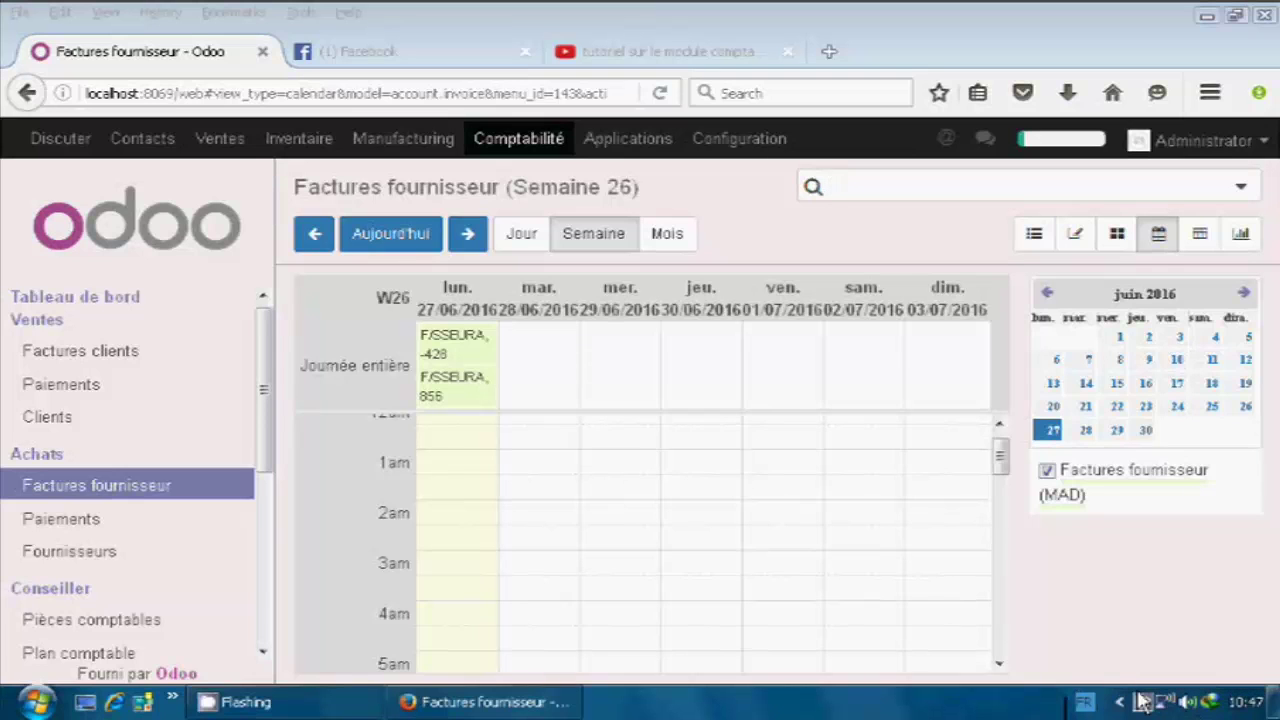